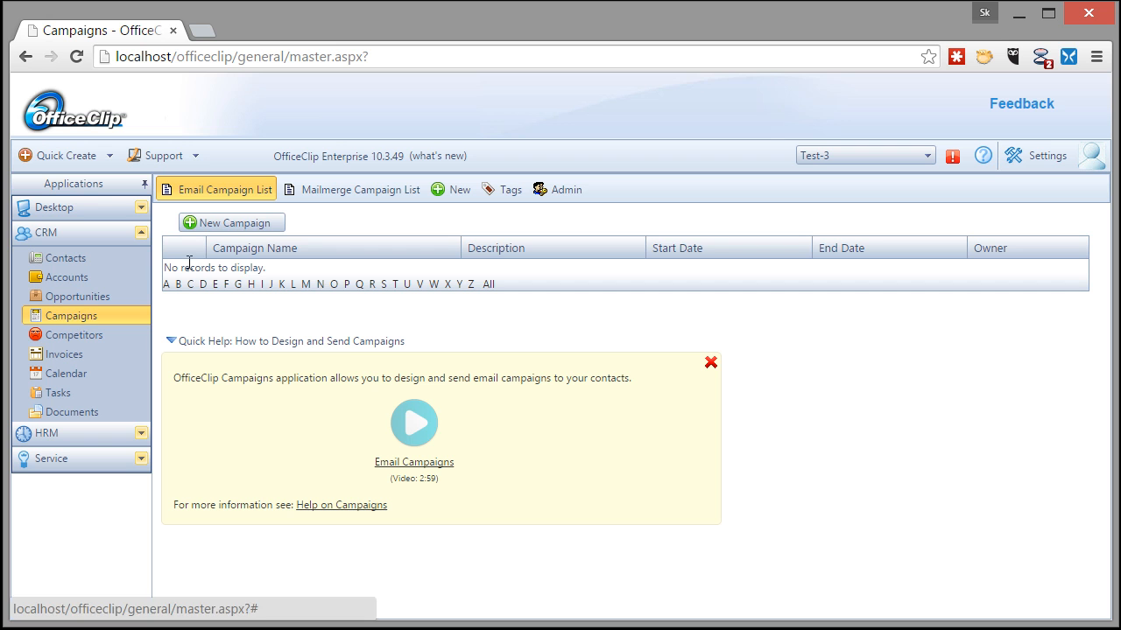
- Create a new email campaign named "New Campaign", save it and open its design editor
left_click(145, 189)
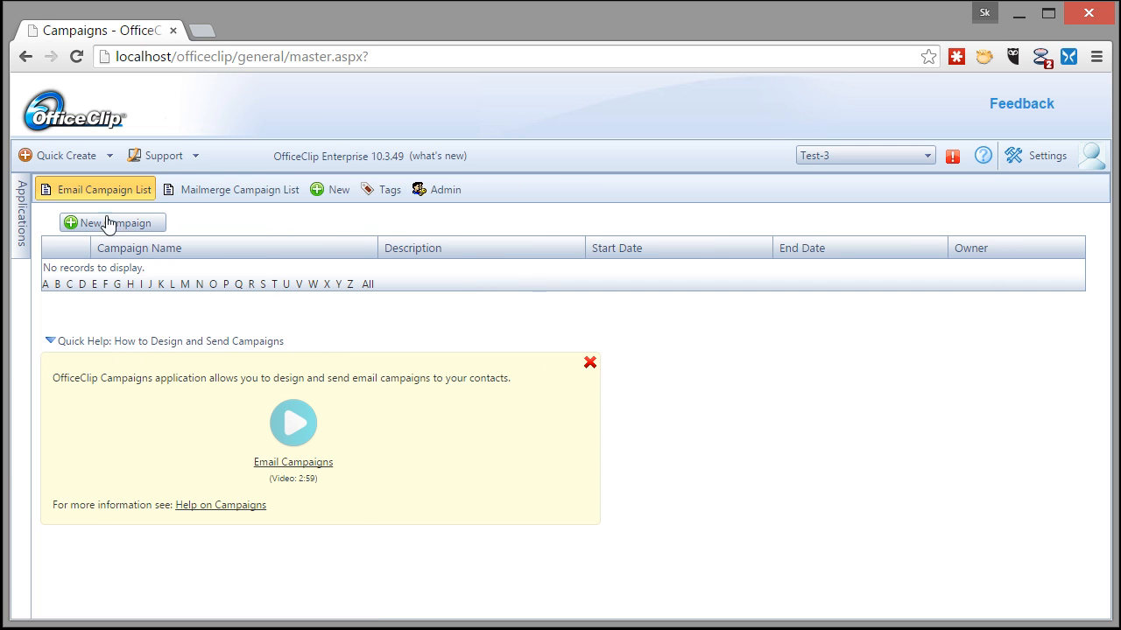
left_click(107, 227)
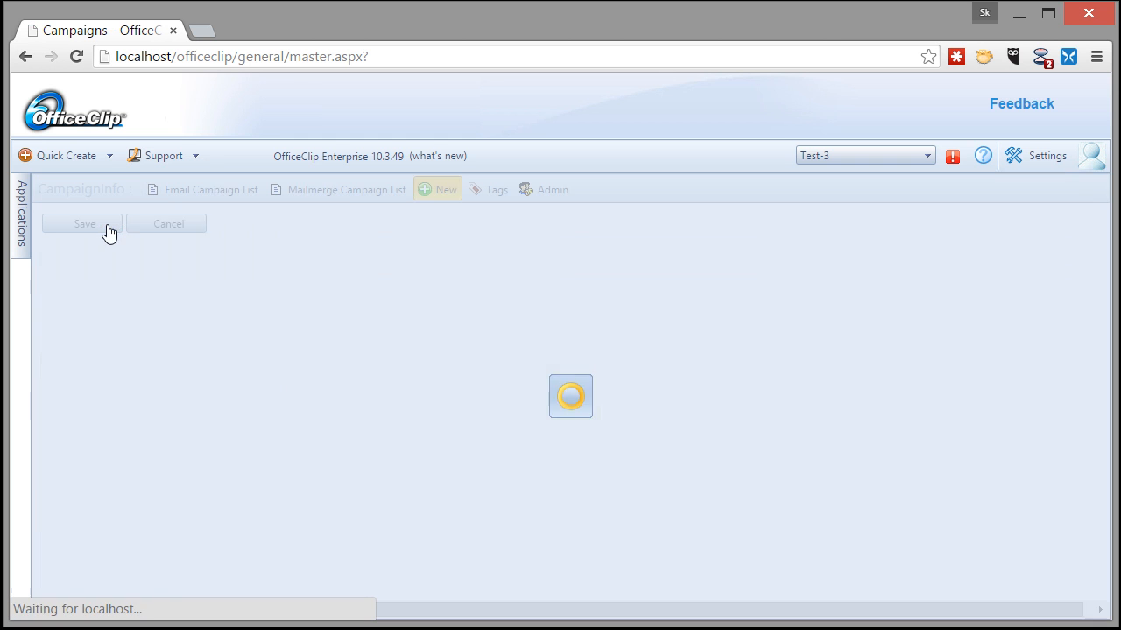
left_click(231, 283)
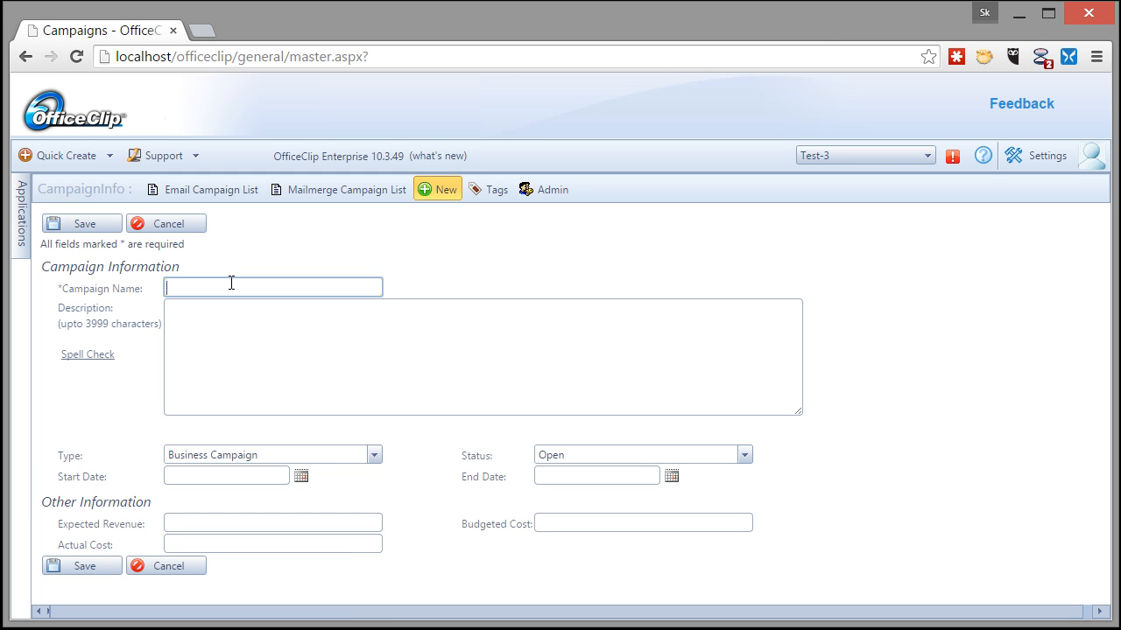
type("New Campaign")
left_click(264, 354)
left_click(93, 230)
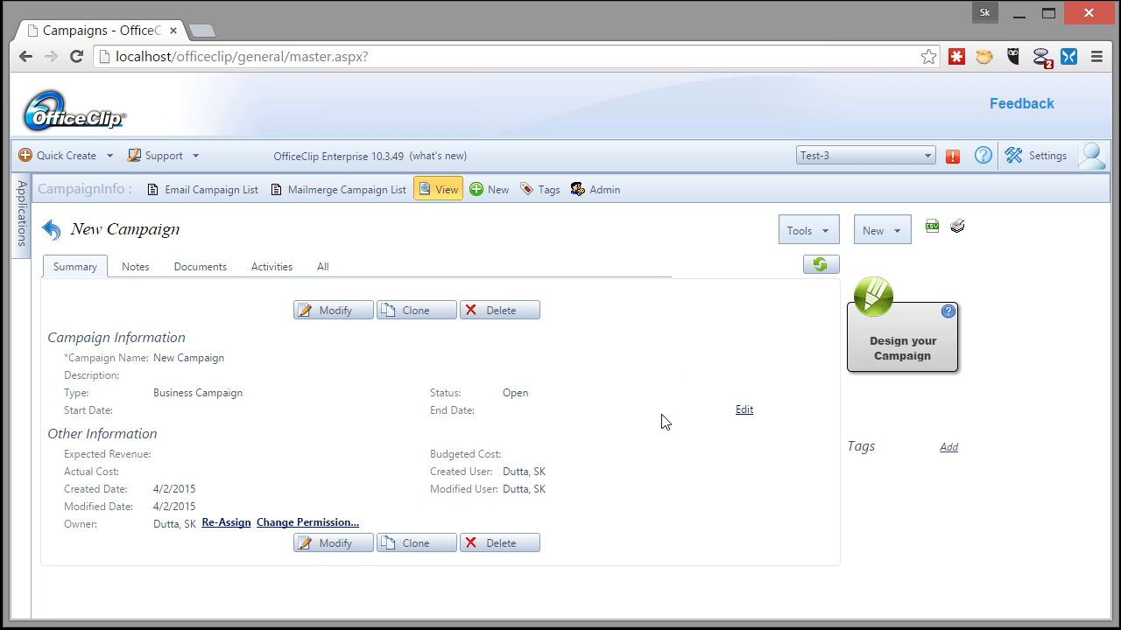
left_click(895, 361)
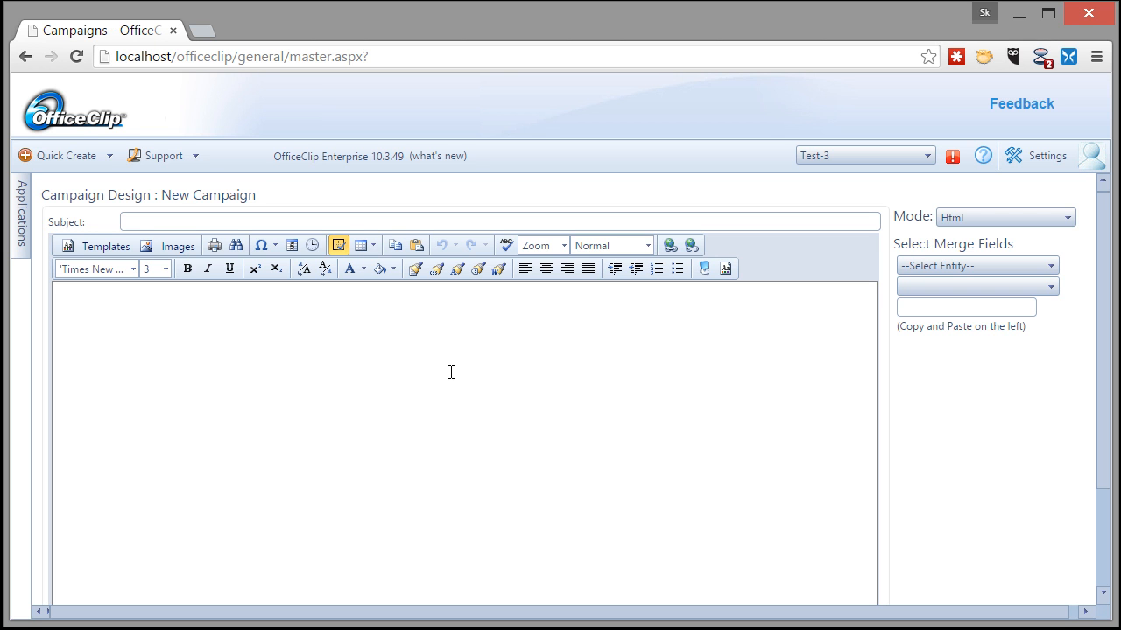
- Write "This is a test campaign" in the message body, with "test" in bold and "campaign" at font size 6
type("This is a test campaign")
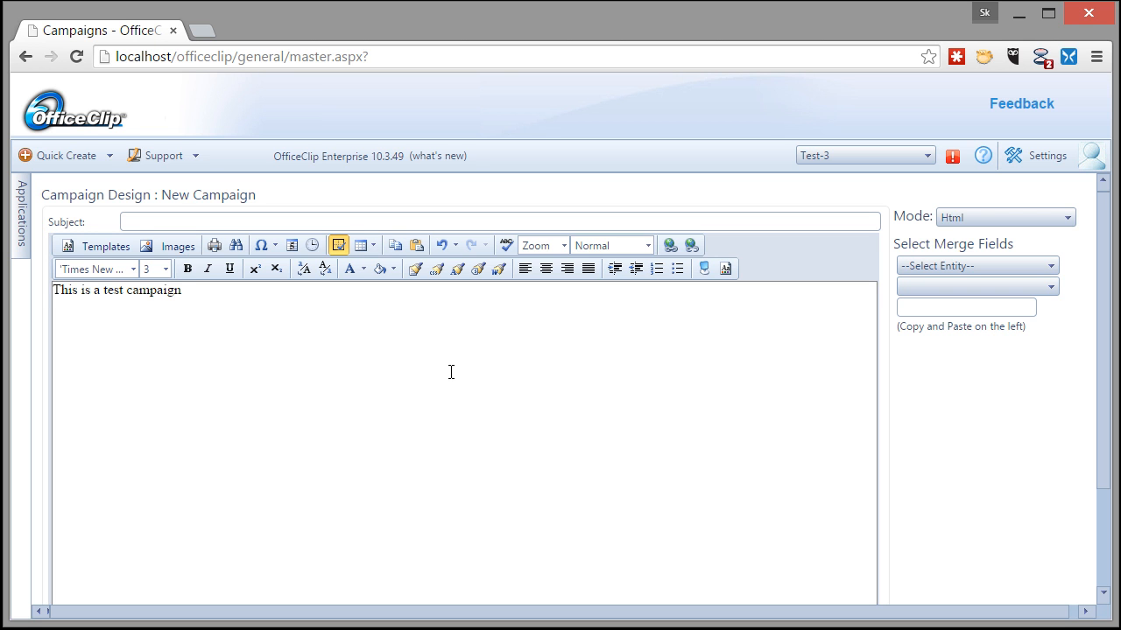
double_click(109, 290)
left_click(190, 272)
double_click(154, 290)
left_click(167, 270)
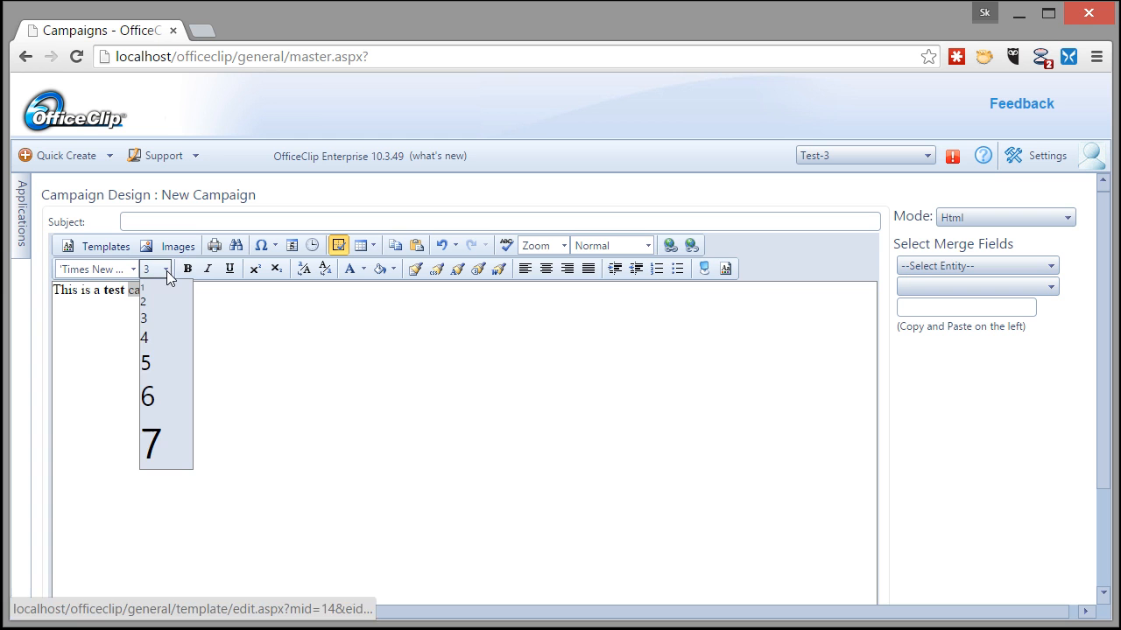
left_click(166, 383)
left_click(296, 364)
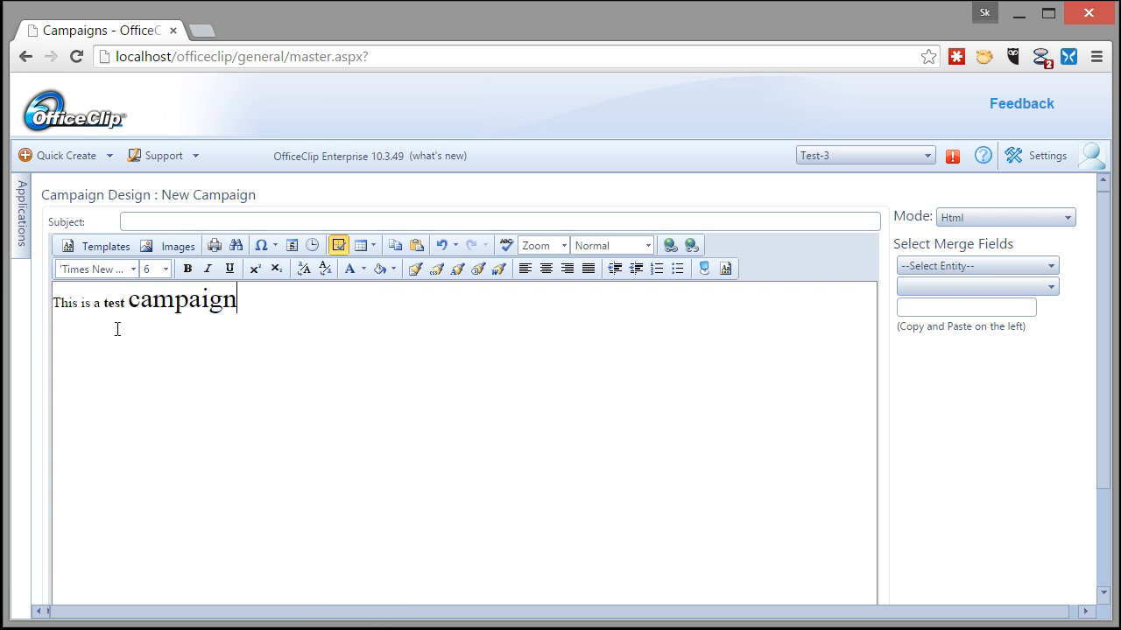
double_click(62, 304)
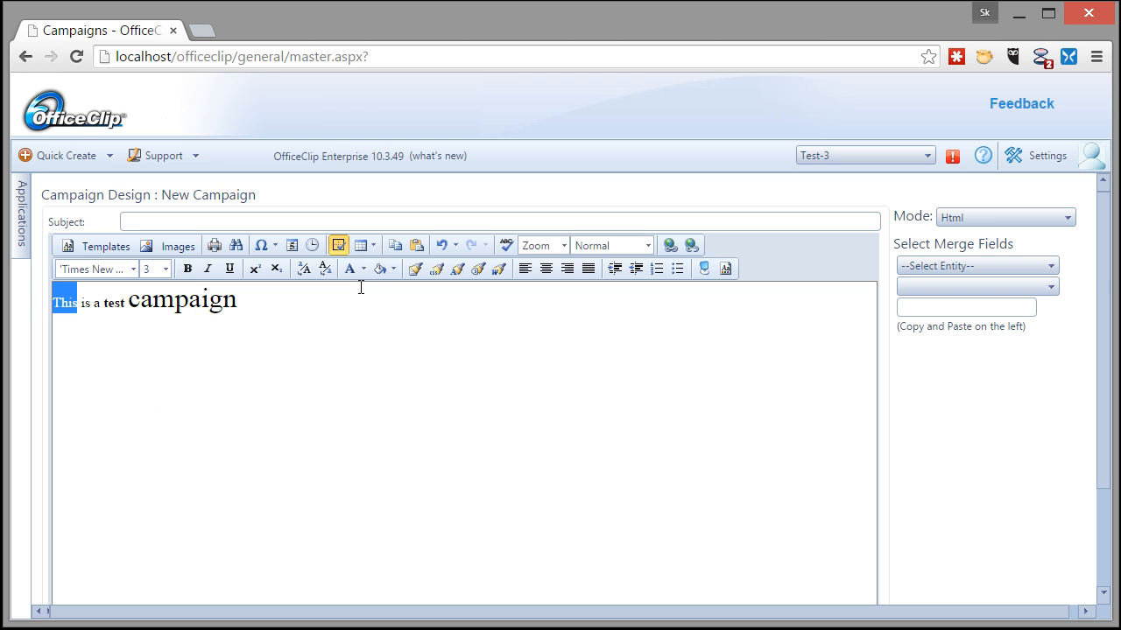
left_click(671, 246)
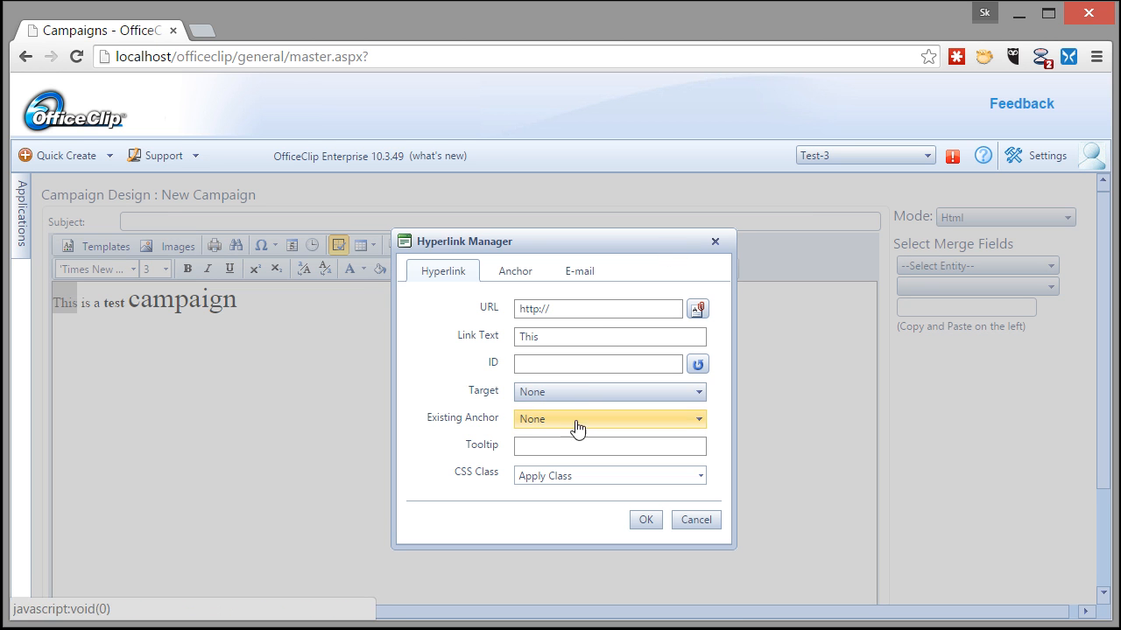
left_click(565, 308)
type("www.officec")
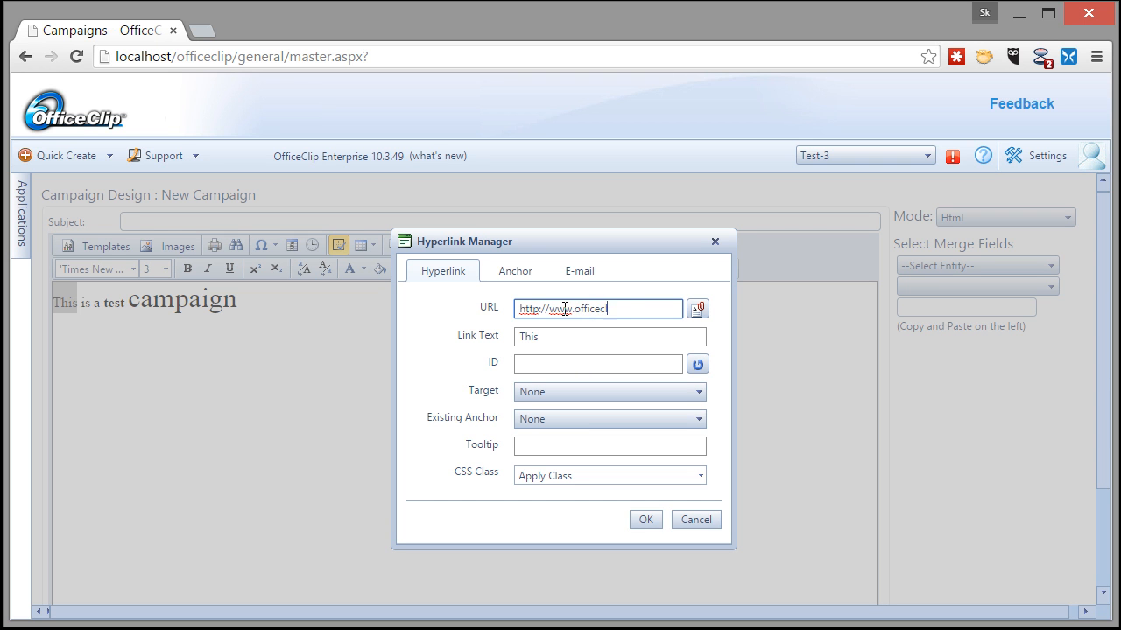
type("lip.com")
left_click(645, 523)
left_click(470, 316)
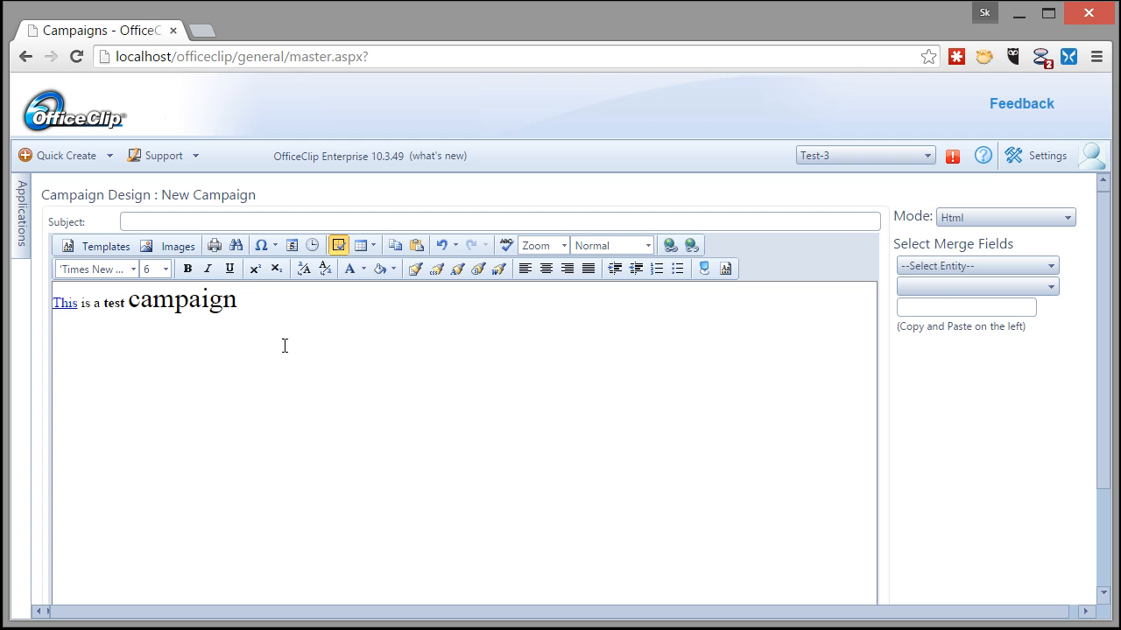
- Insert the New Feature.html system template into the emptied message body
left_click_drag(1105, 221, 1103, 362)
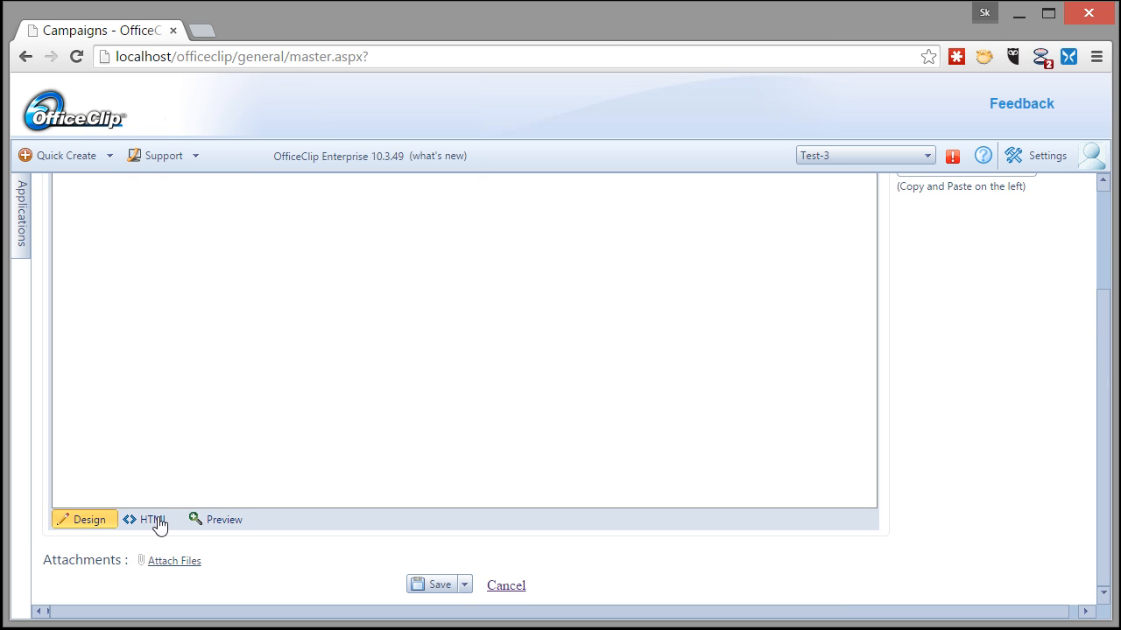
left_click_drag(1110, 321, 1104, 185)
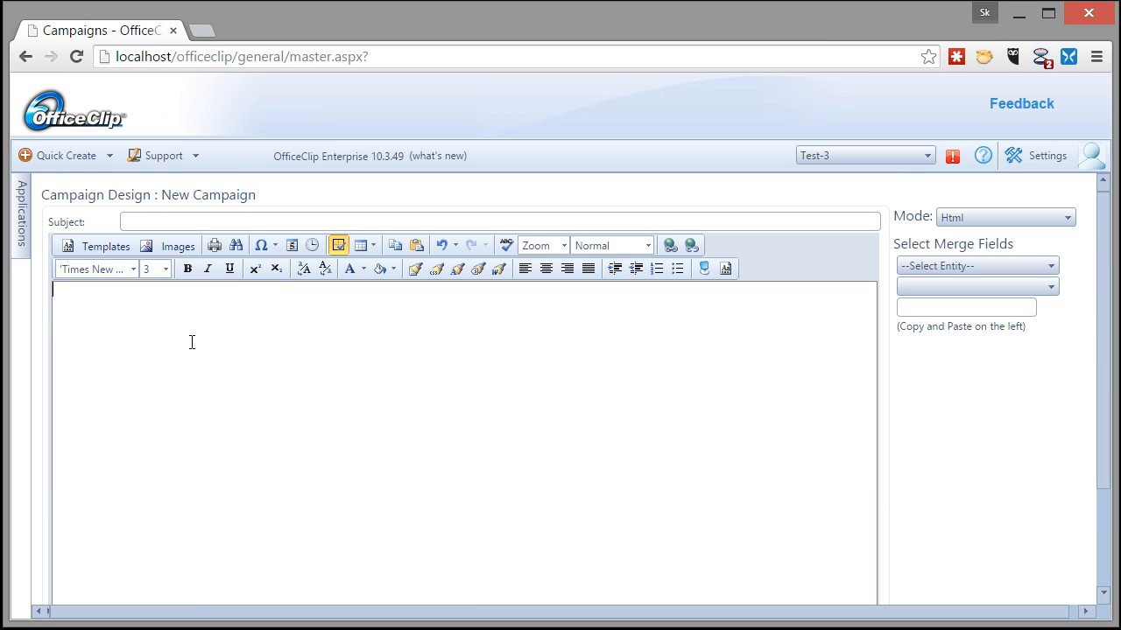
left_click(109, 245)
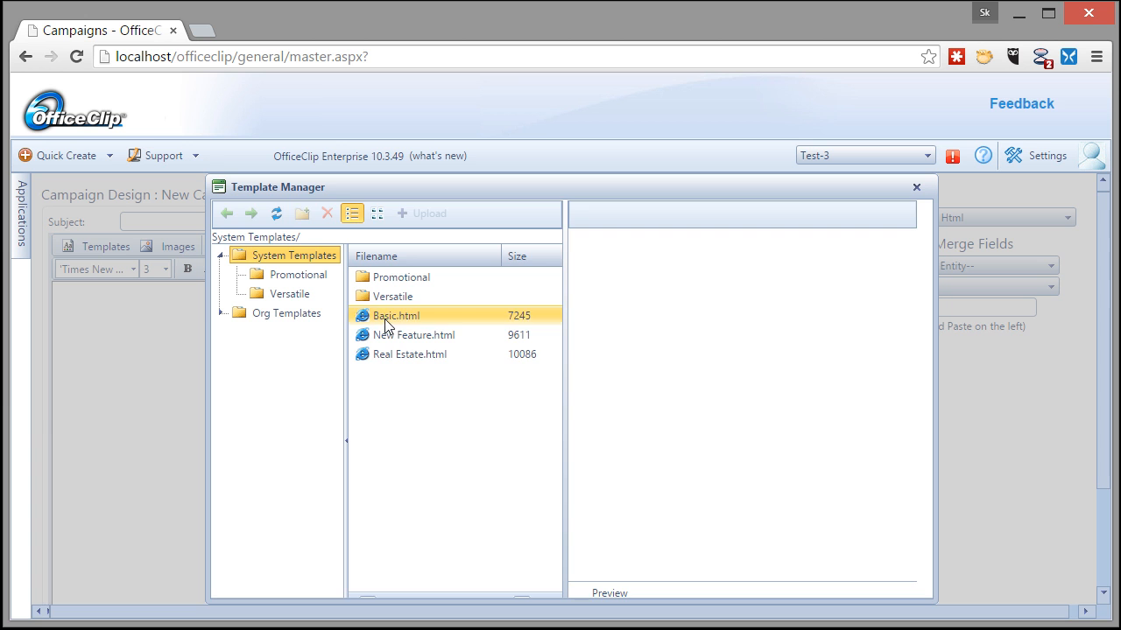
left_click(412, 332)
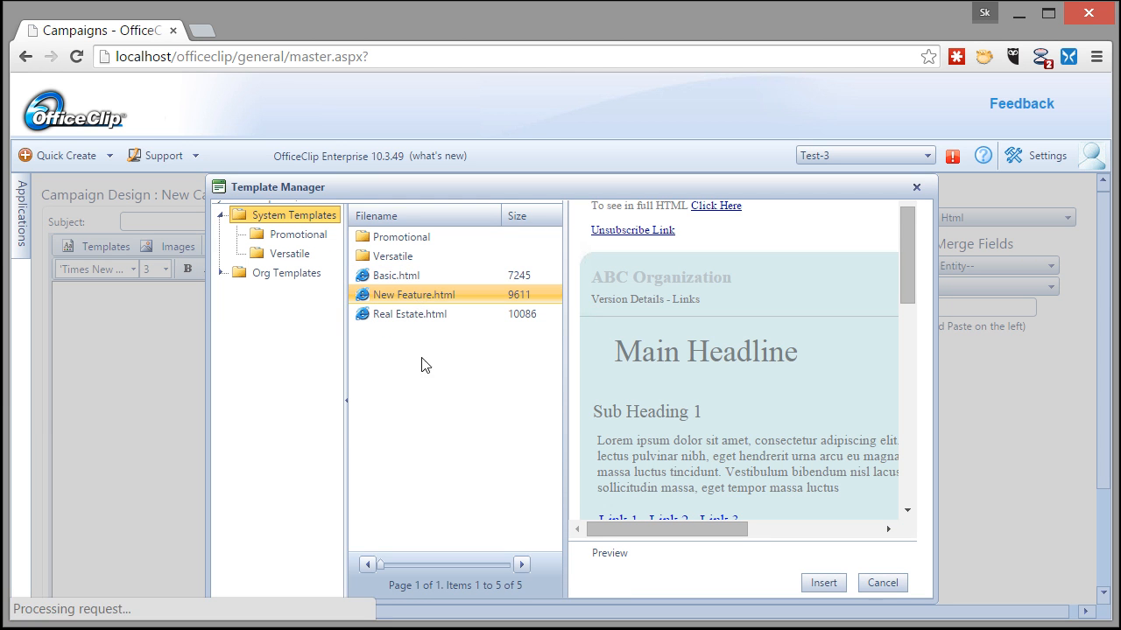
left_click(823, 584)
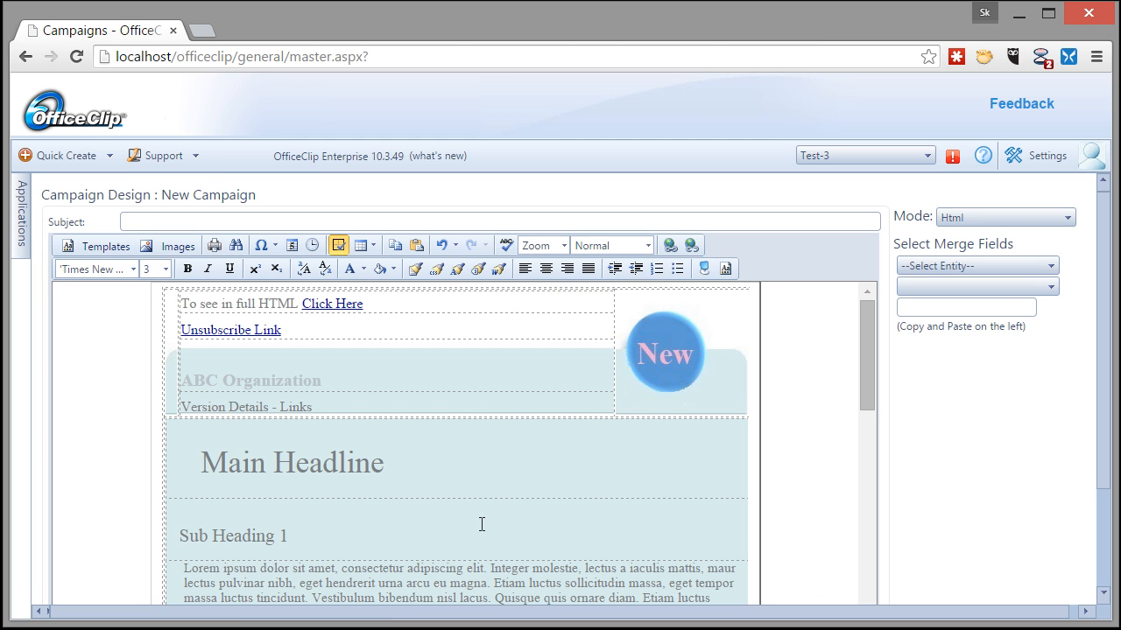
- Replace the template's "Main Headline" text with "My Headline"
left_click(399, 461)
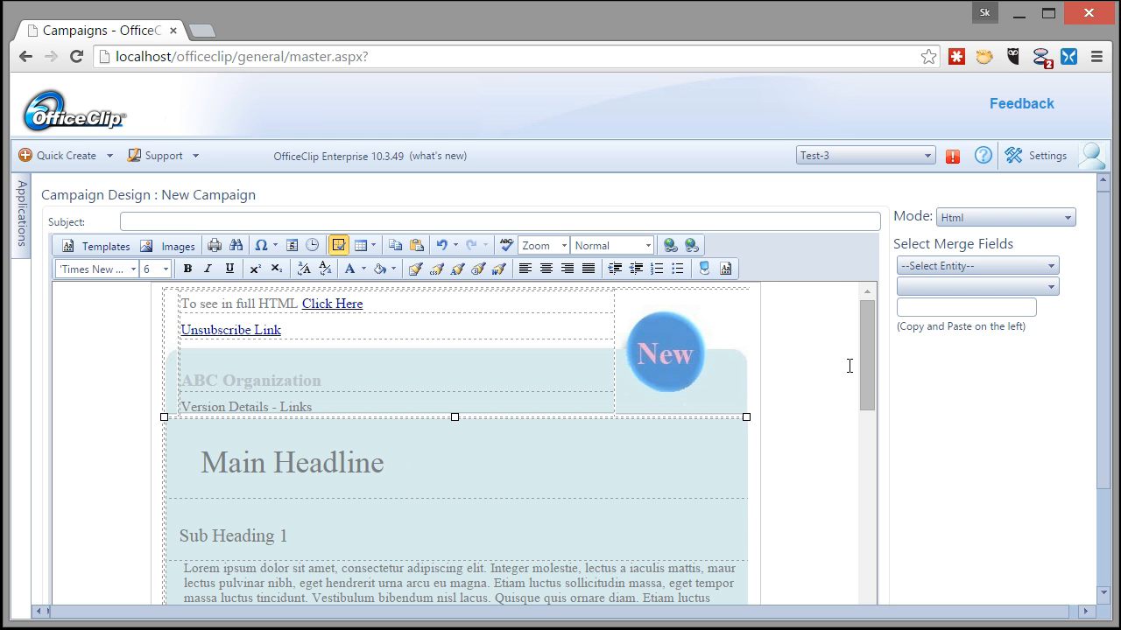
left_click_drag(865, 378, 871, 431)
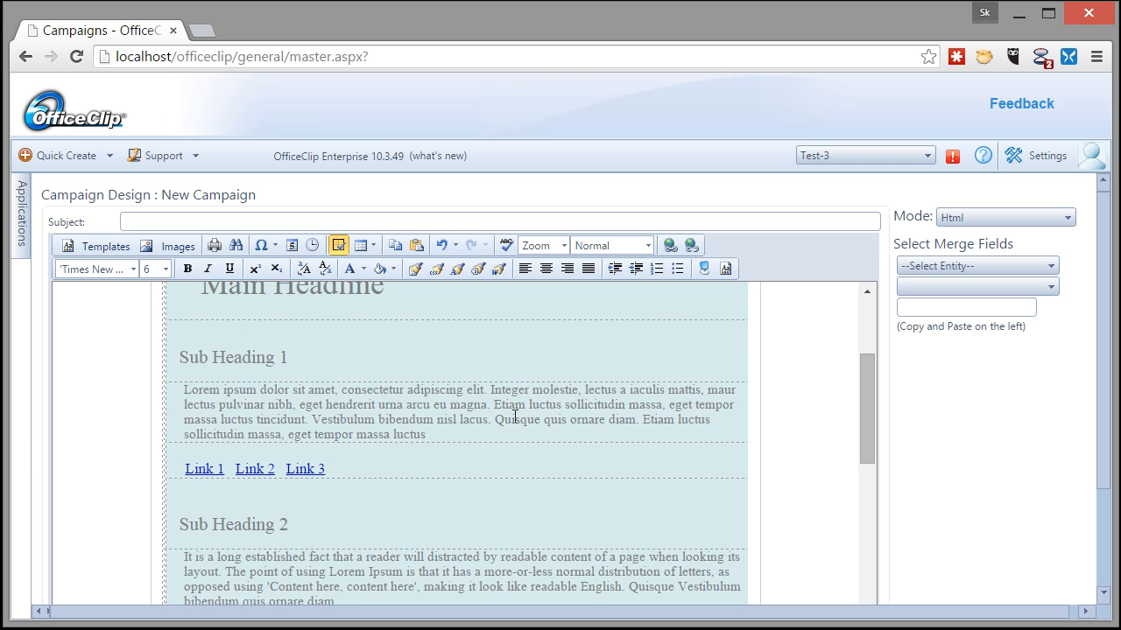
scroll(455, 359, "up", 2)
left_click_drag(397, 453, 201, 459)
type("My Headline")
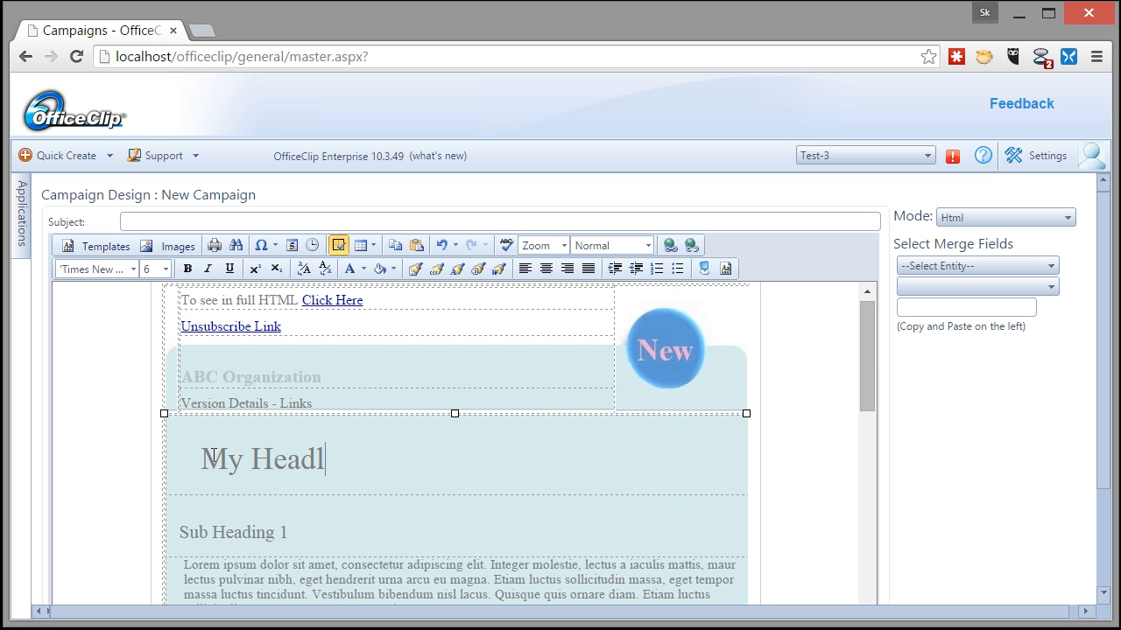
left_click(836, 396)
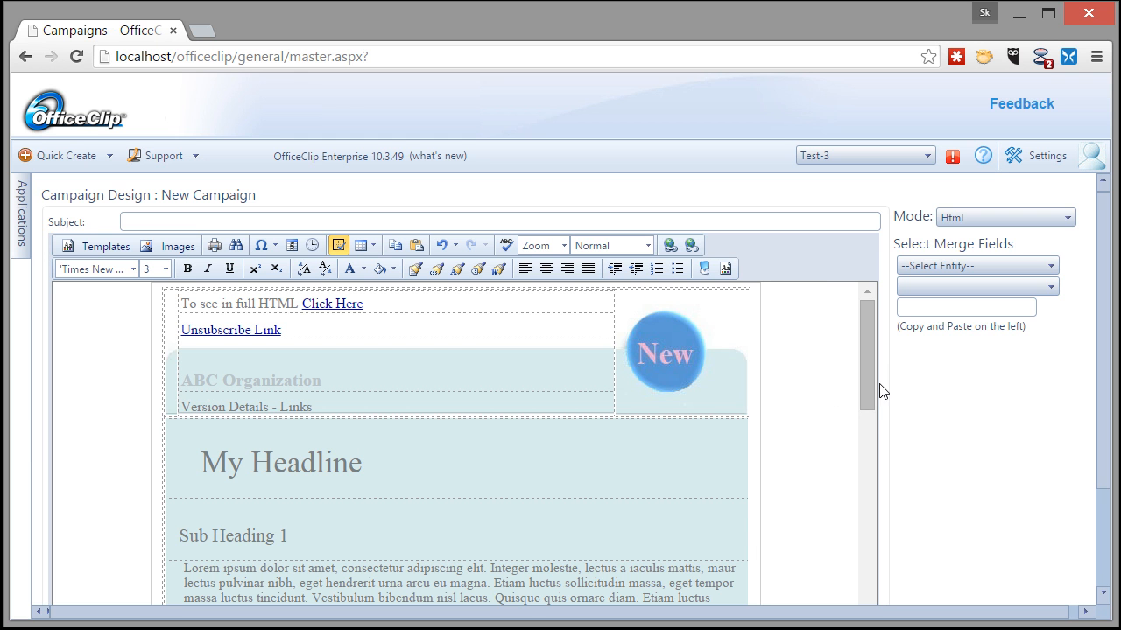
- Examine the campaign message in its HTML source, design and preview modes
key("ctrl+a")
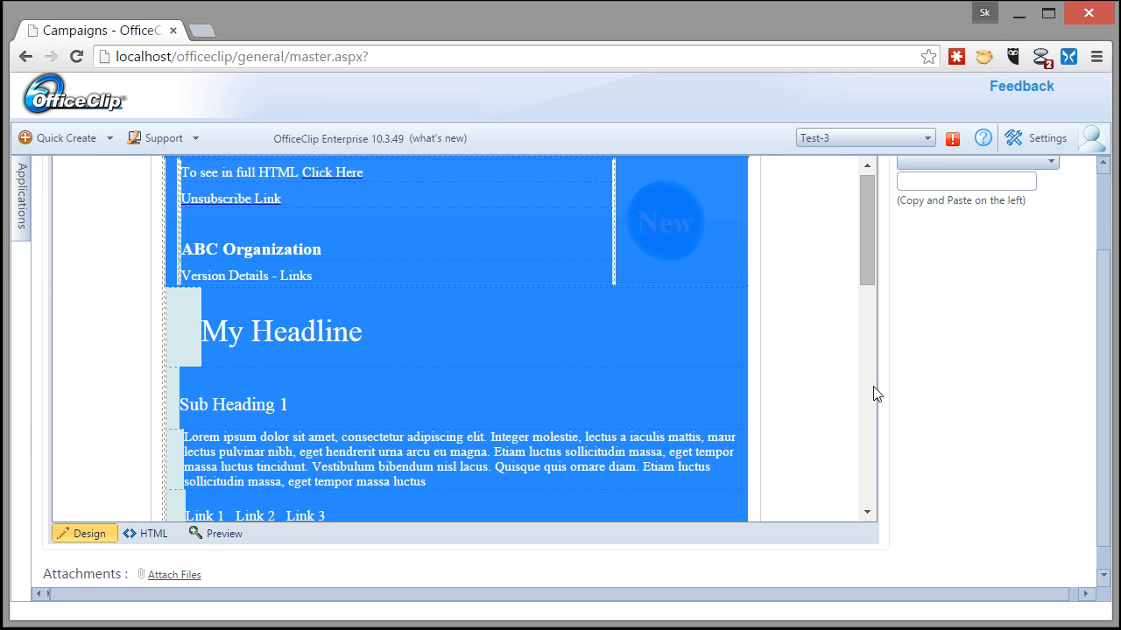
left_click(160, 536)
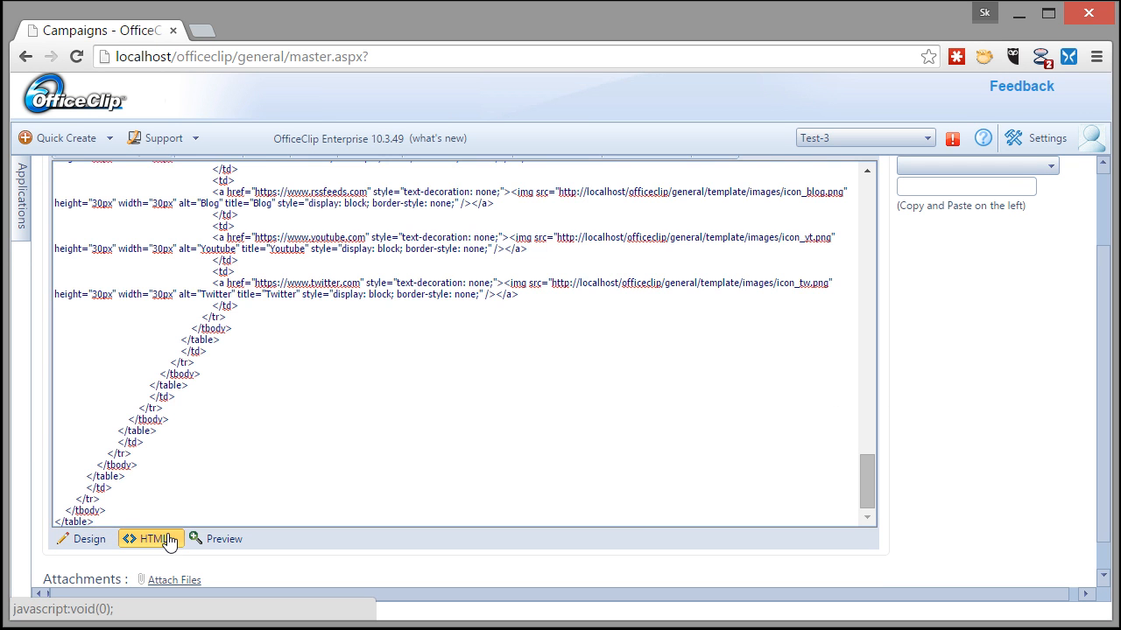
left_click(89, 544)
left_click(145, 544)
left_click(220, 540)
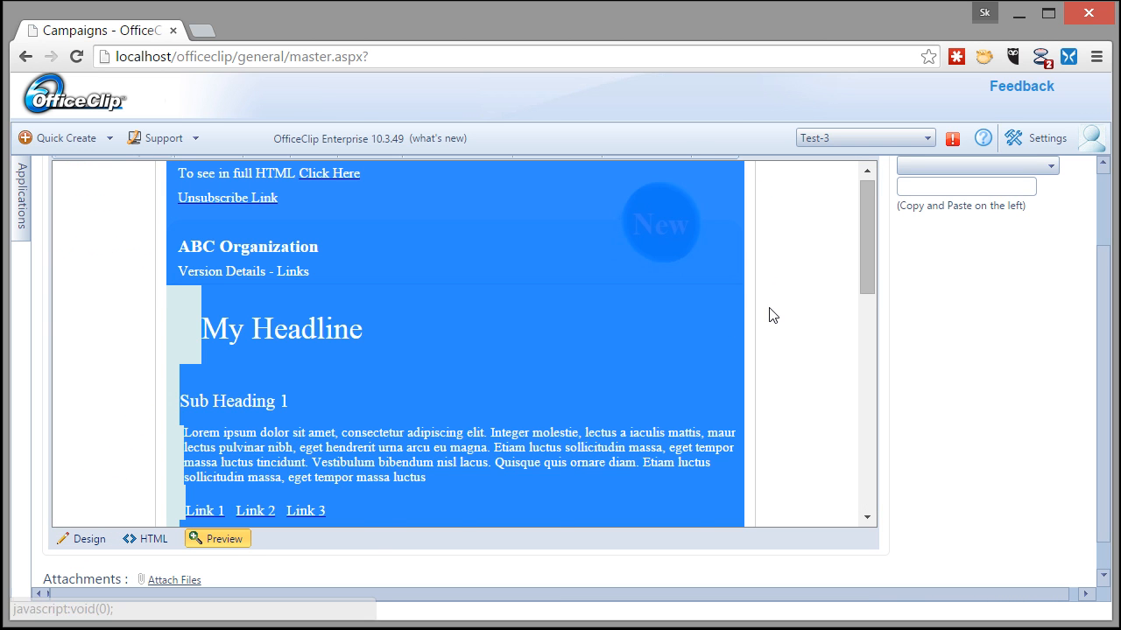
- Switch the message body to its HTML source and delete all of the code
left_click(153, 548)
key("ctrl+a")
key("Delete")
scroll(557, 344, "up", 2)
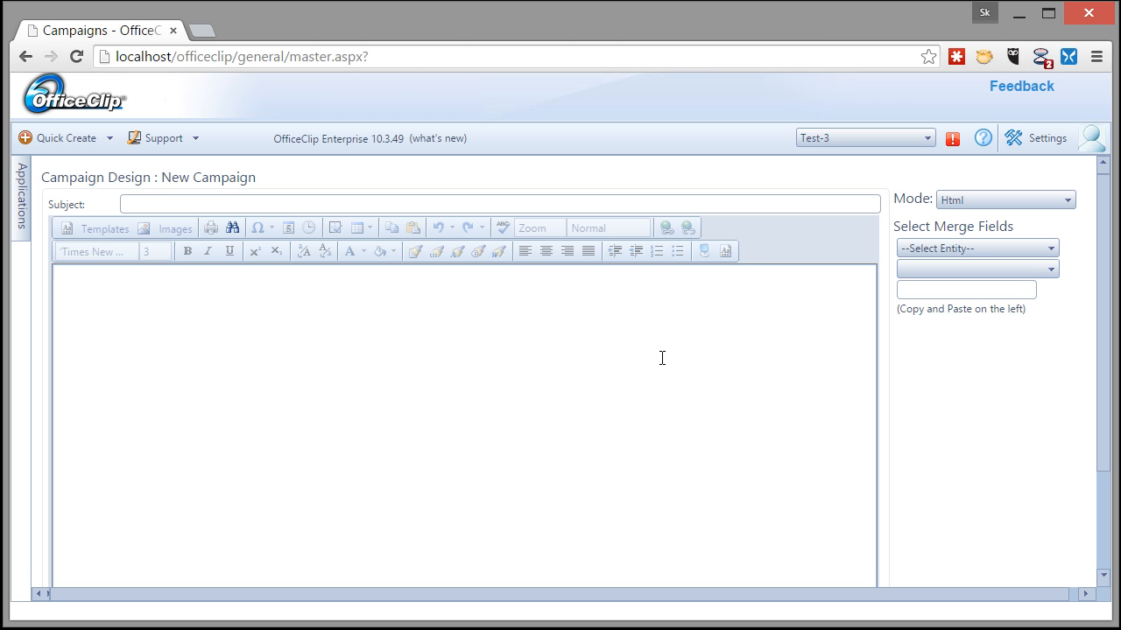
- Switch to File Explorer and view the contents of the images folder inside publication_data
key("alt+Tab")
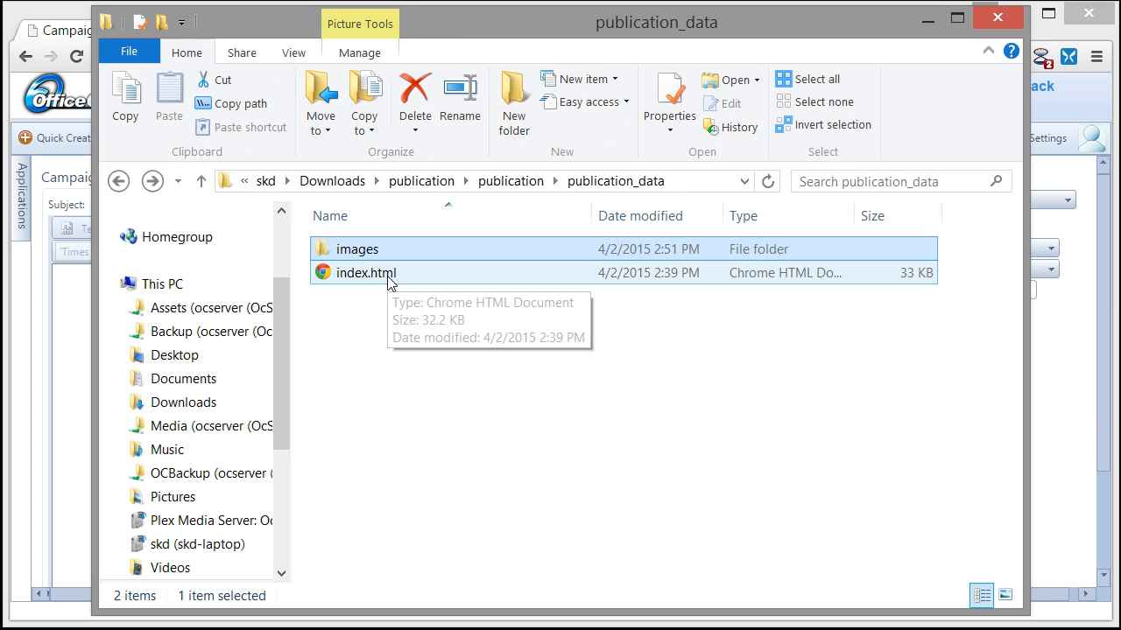
double_click(357, 250)
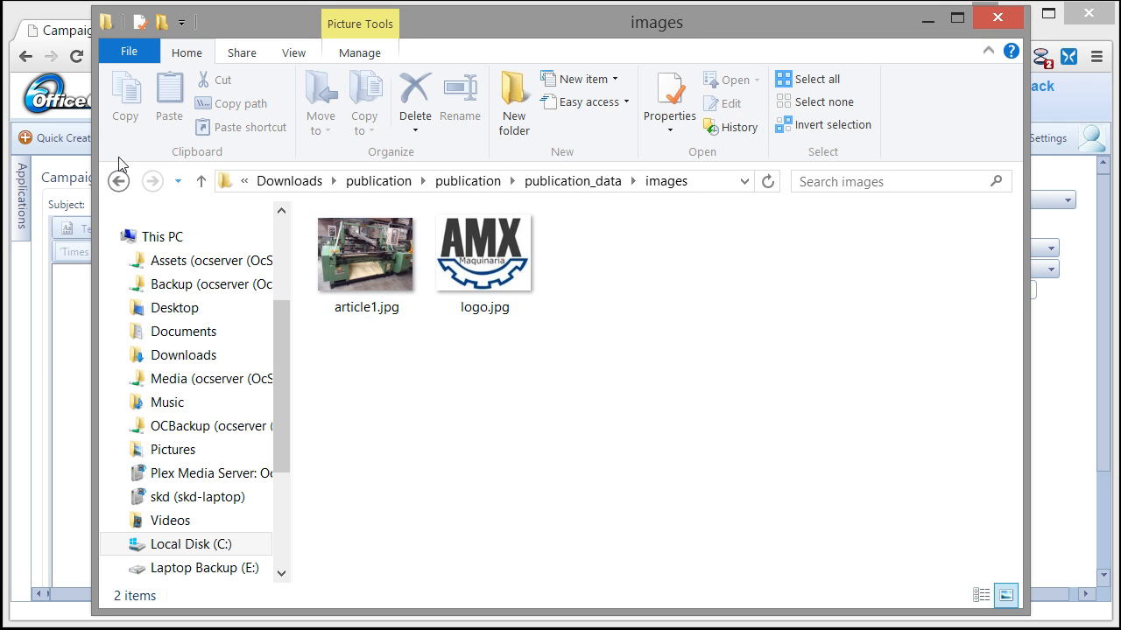
left_click(118, 180)
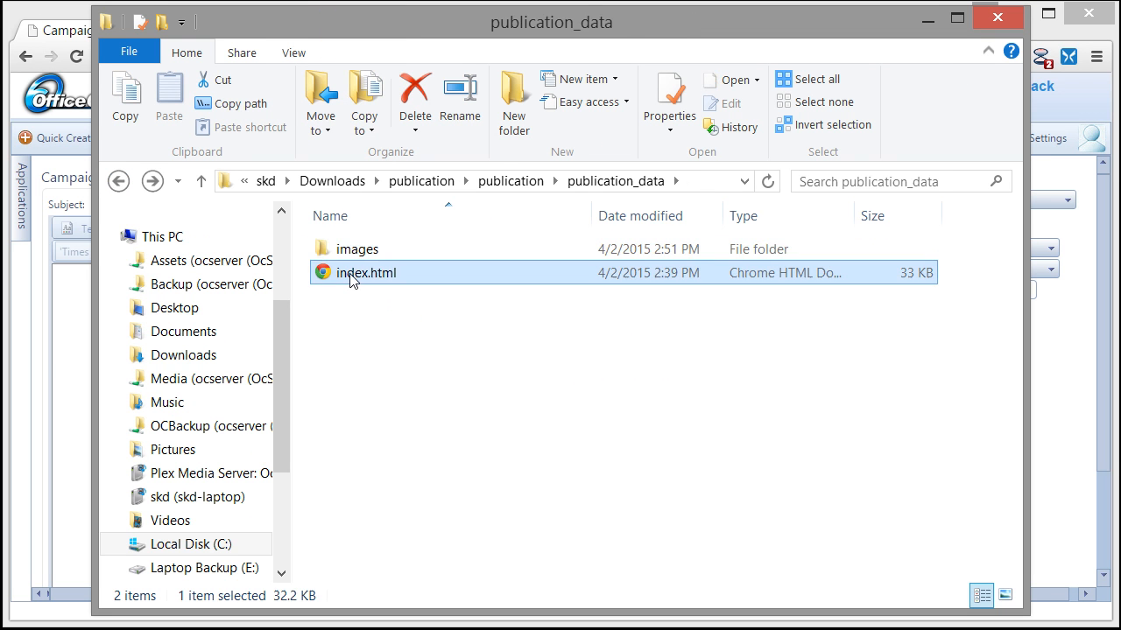
- Open index.html from the publication_data folder in the browser and look through the whole page
double_click(350, 274)
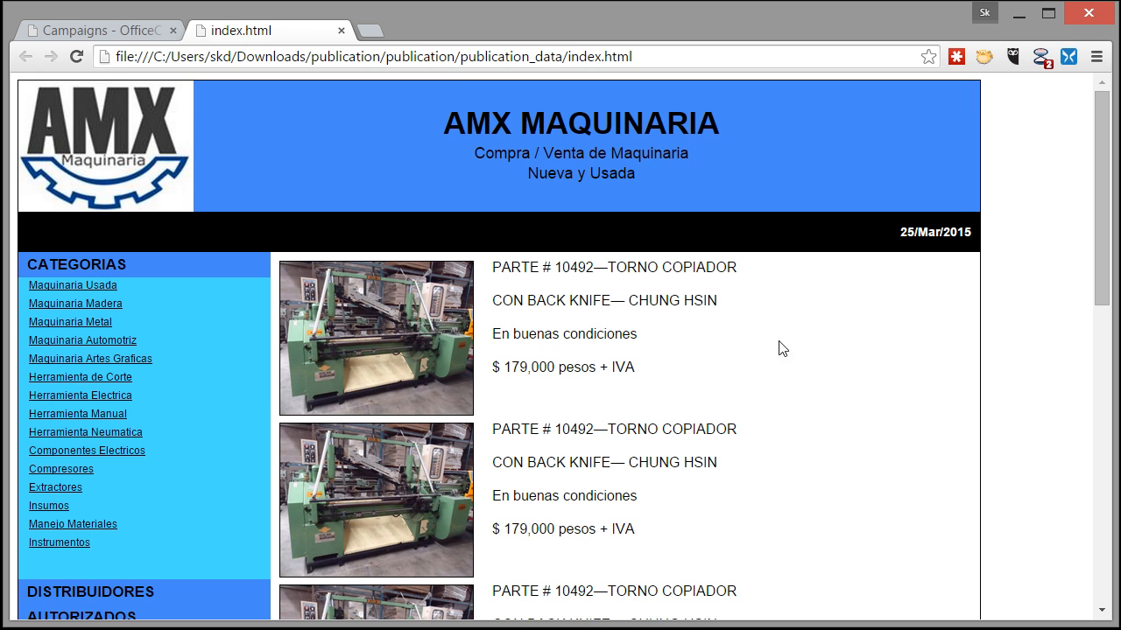
scroll(871, 412, "down", 9)
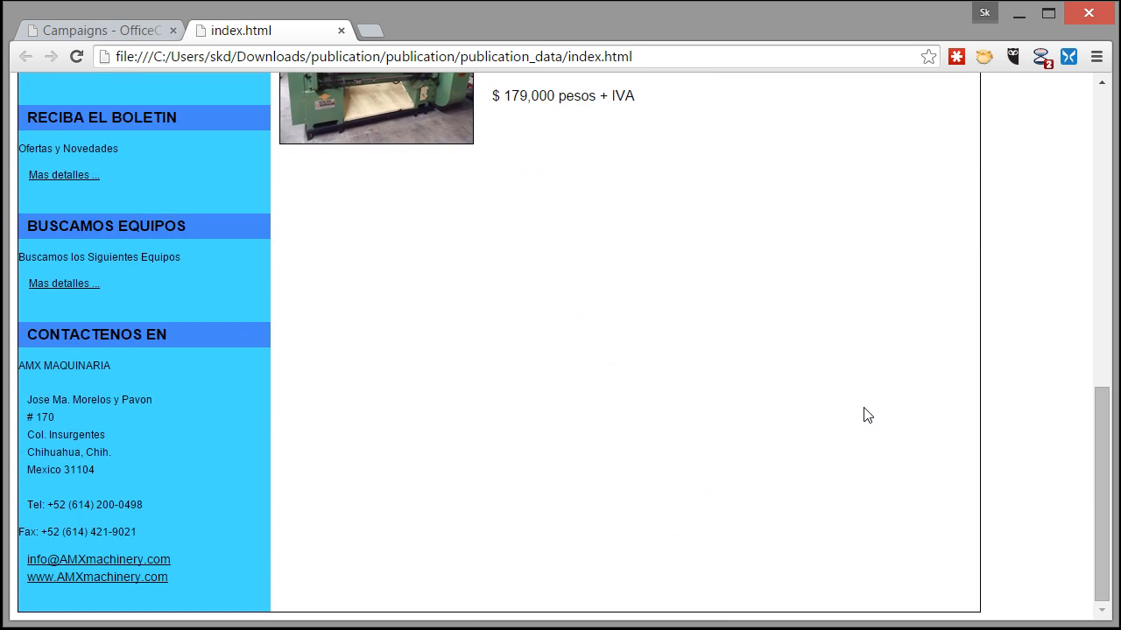
scroll(867, 413, "up", 10)
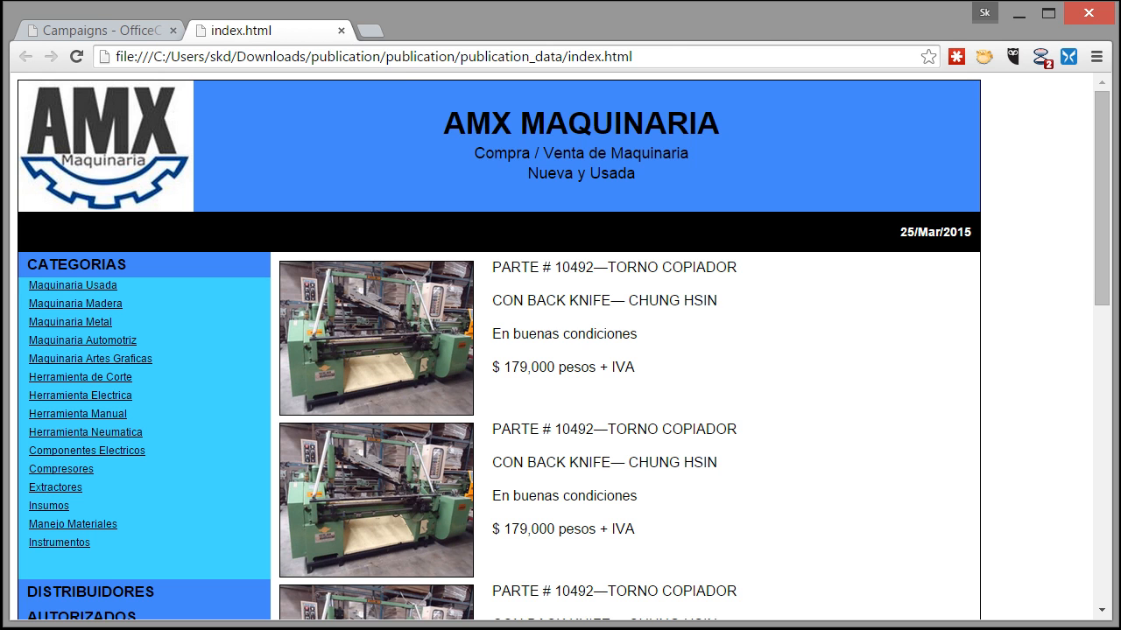
- Check the images folder in File Explorer again, close that window and return to the Campaigns page in the browser
key("alt+Tab")
double_click(344, 250)
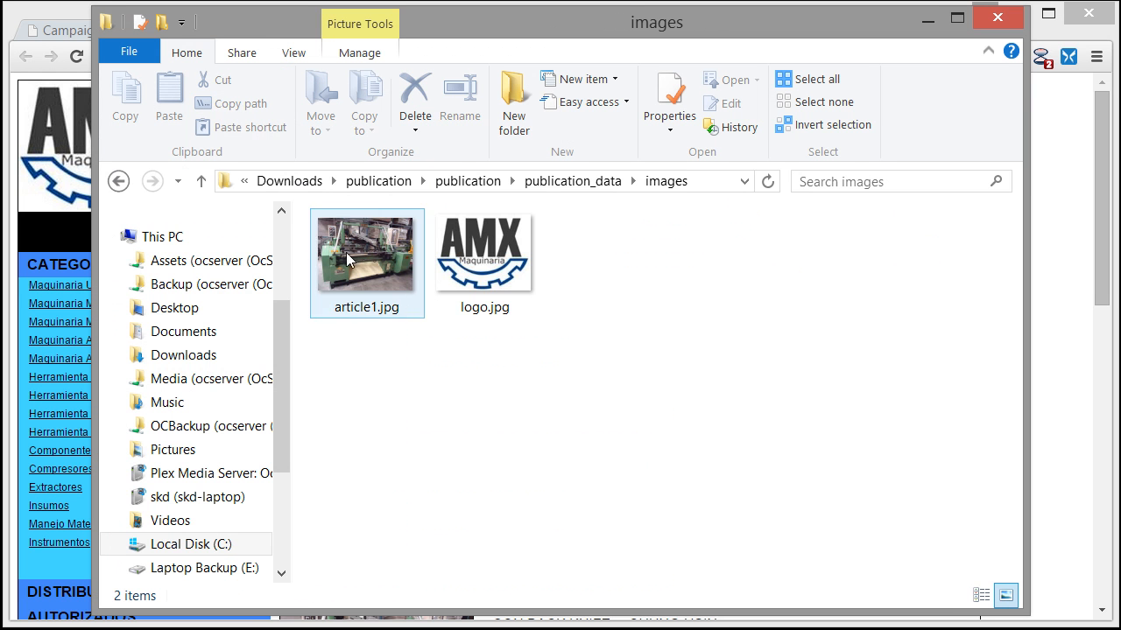
left_click(118, 180)
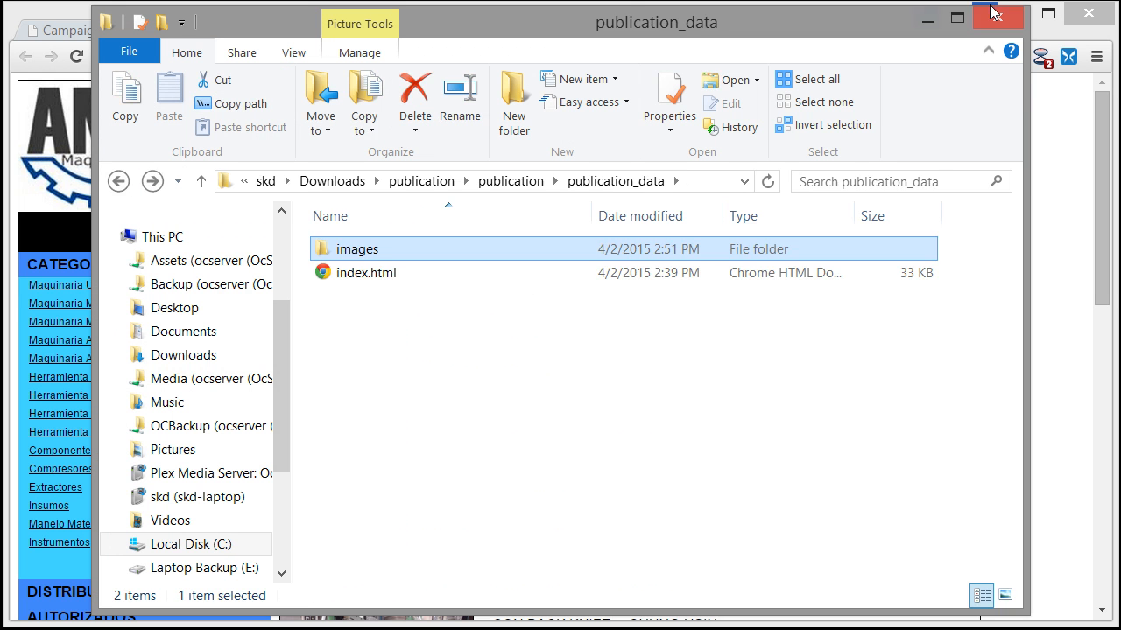
left_click(994, 13)
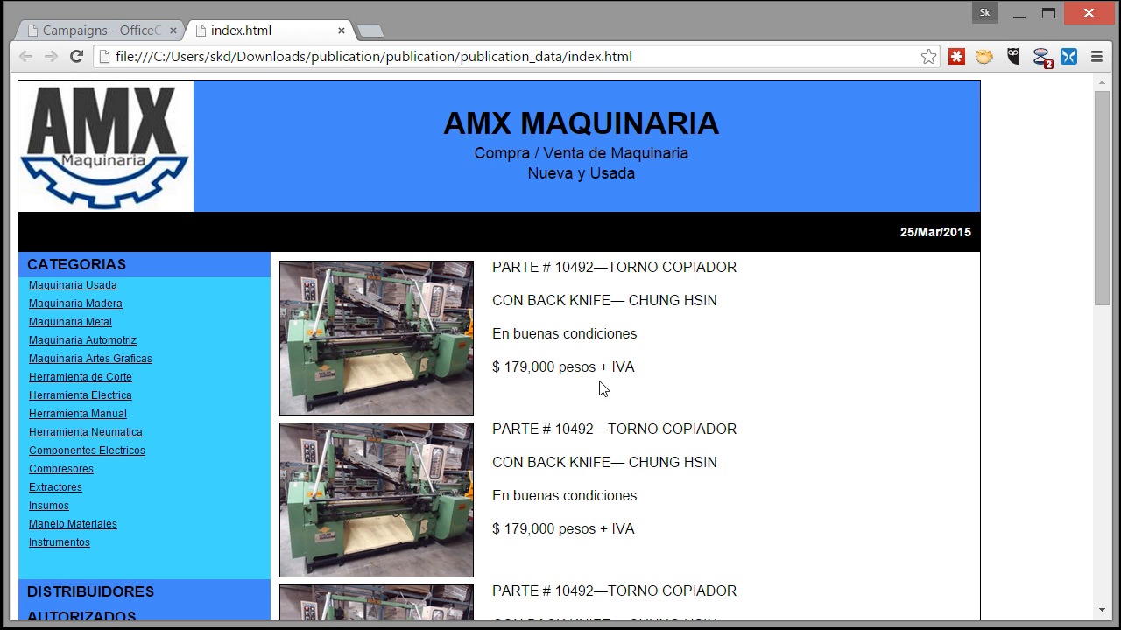
left_click(95, 32)
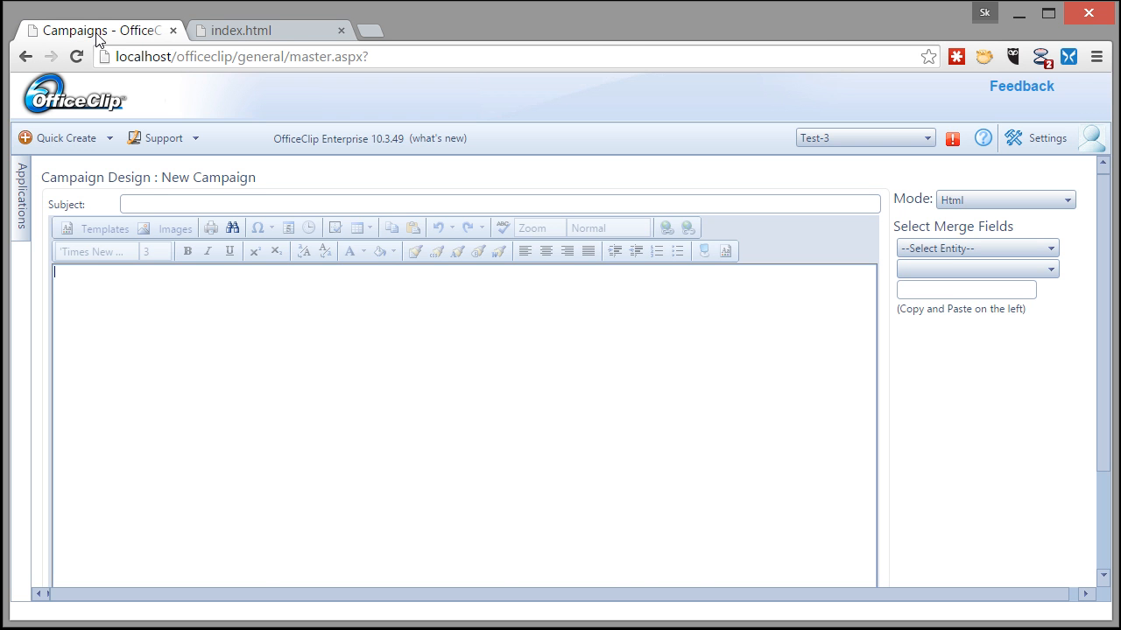
- View the page source of index.html and copy the code from the first opening table tag through the final closing table tag
key("ctrl+Tab")
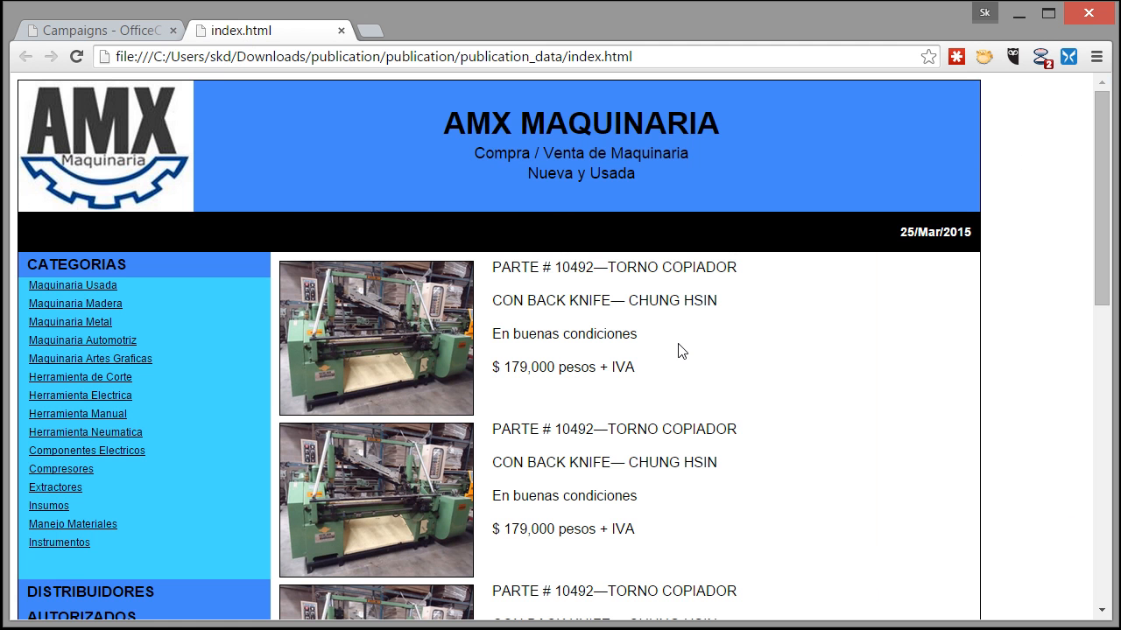
right_click(681, 352)
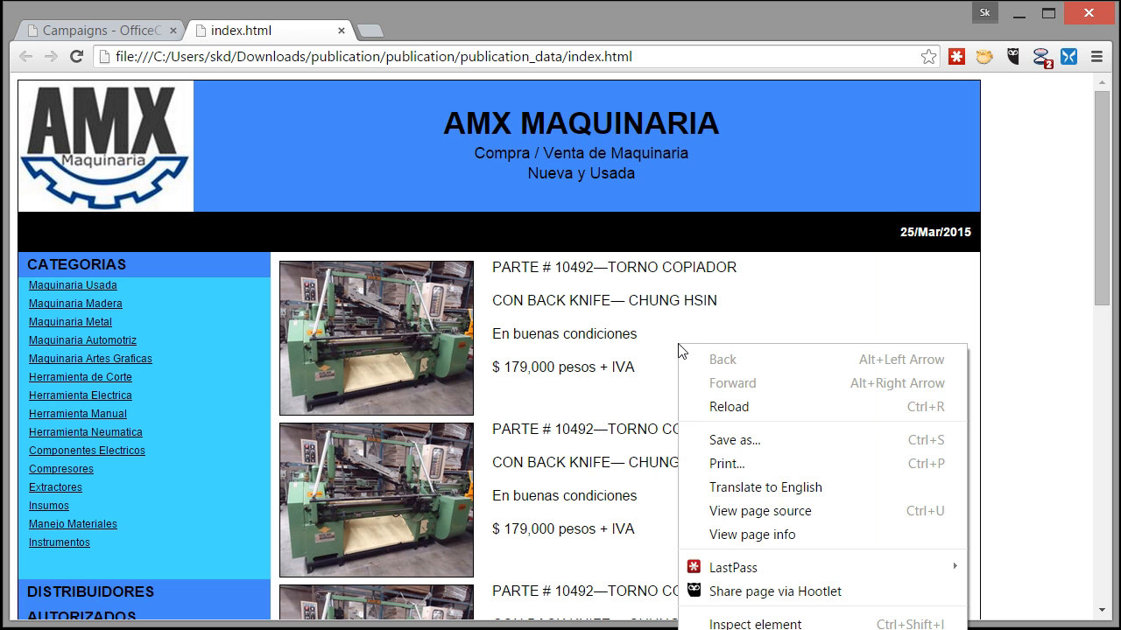
left_click(737, 515)
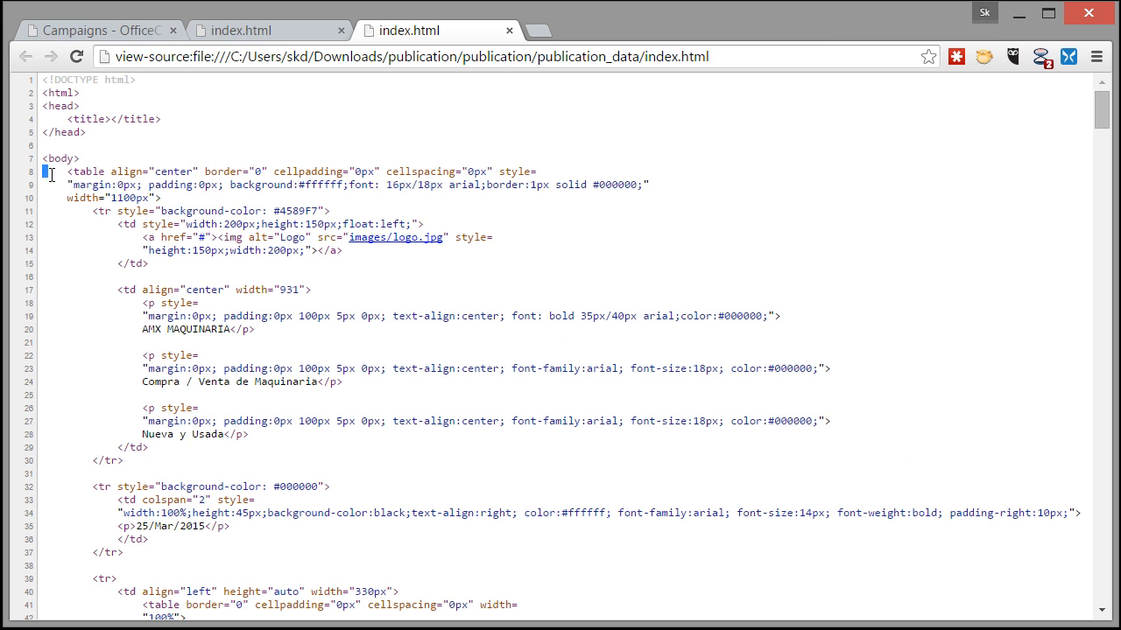
triple_click(47, 173)
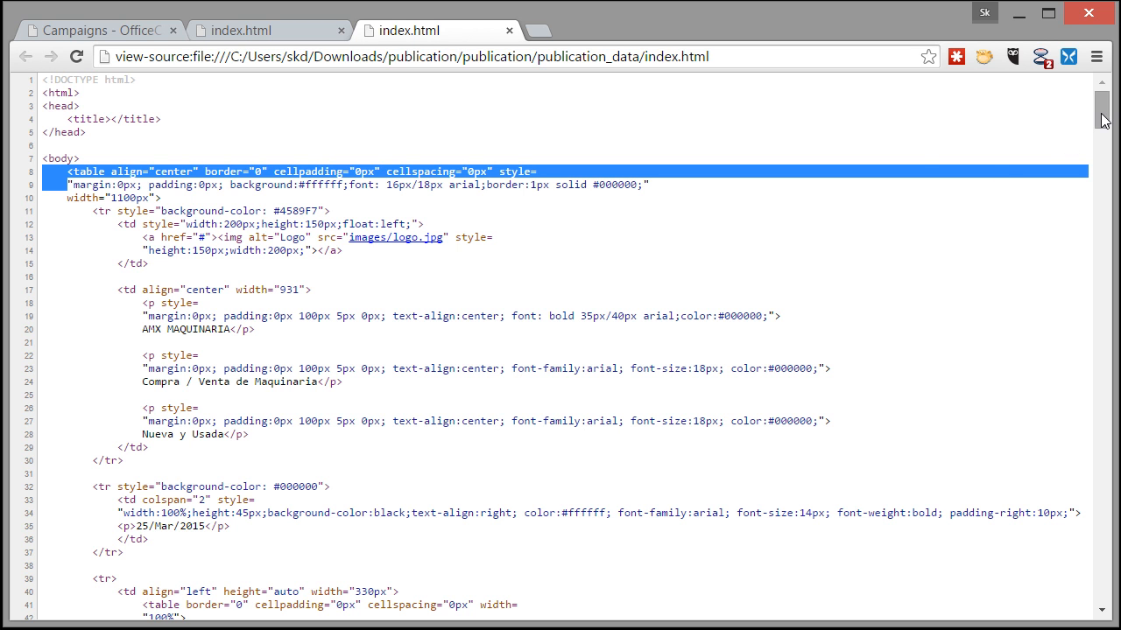
left_click_drag(1101, 114, 1101, 261)
left_click_drag(1099, 261, 1076, 606)
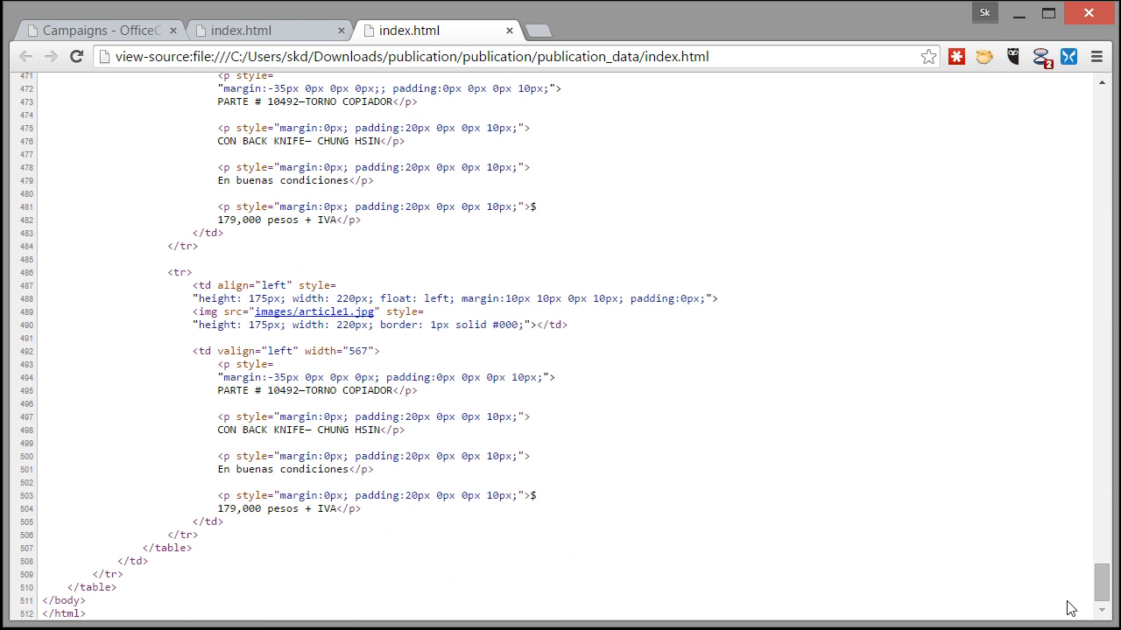
left_click(147, 595, "shift")
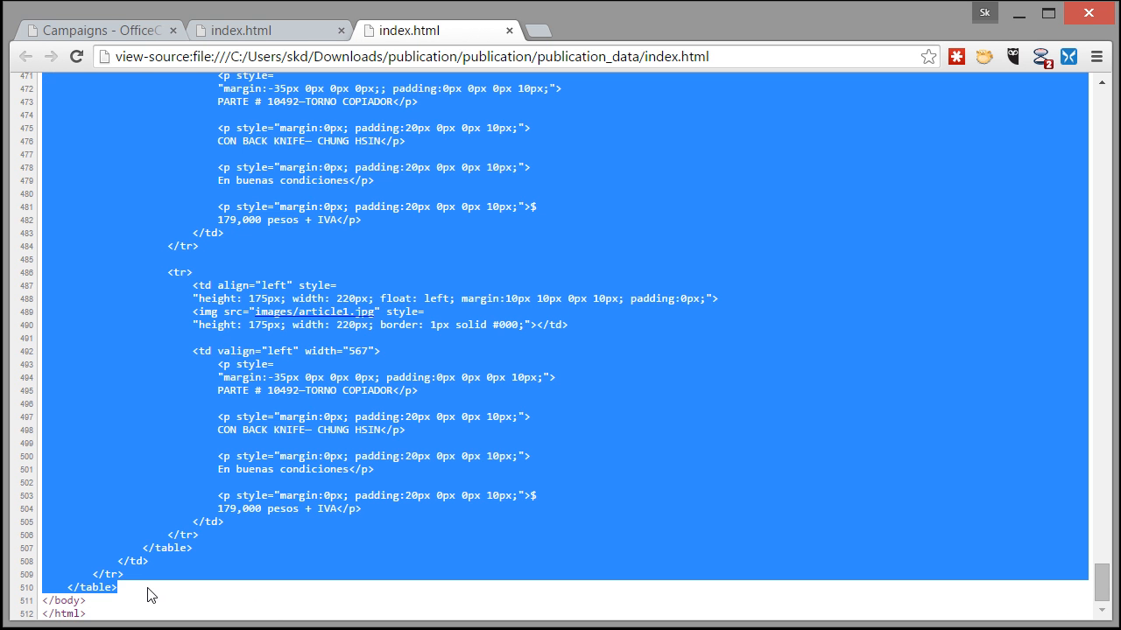
- Paste the copied table code into the campaign message's HTML source and show the message in Design view
left_click(146, 30)
mouse_move(1101, 214)
left_mouse_down()
mouse_move(1105, 320)
mouse_move(1105, 194)
left_mouse_up()
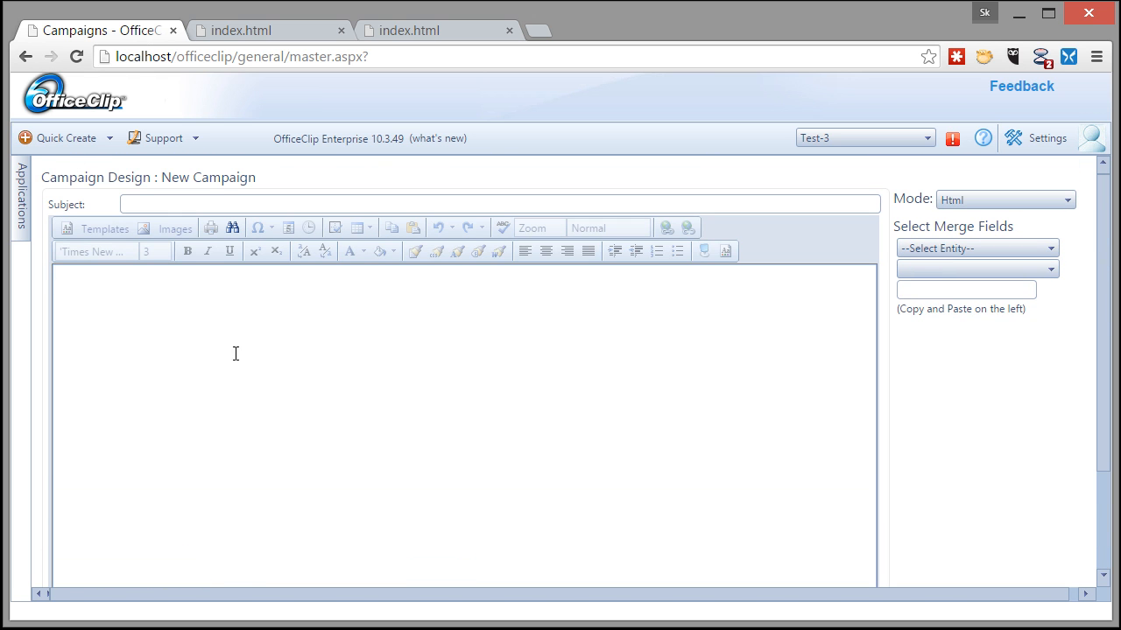
right_click(187, 313)
left_click(237, 430)
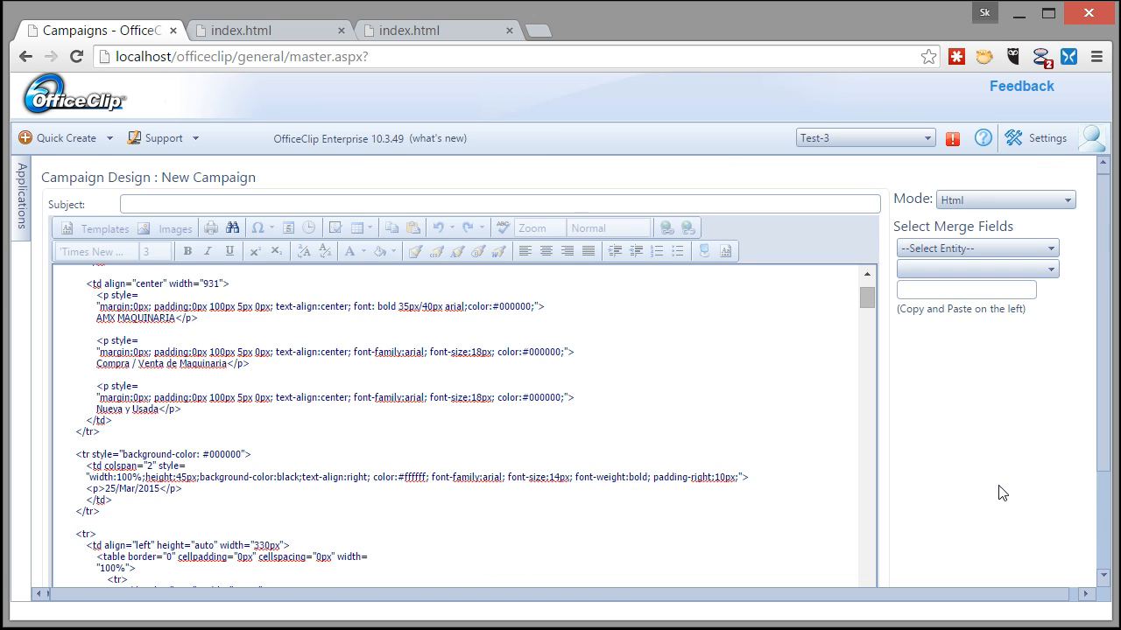
scroll(1003, 493, "down", 3)
left_click(85, 506)
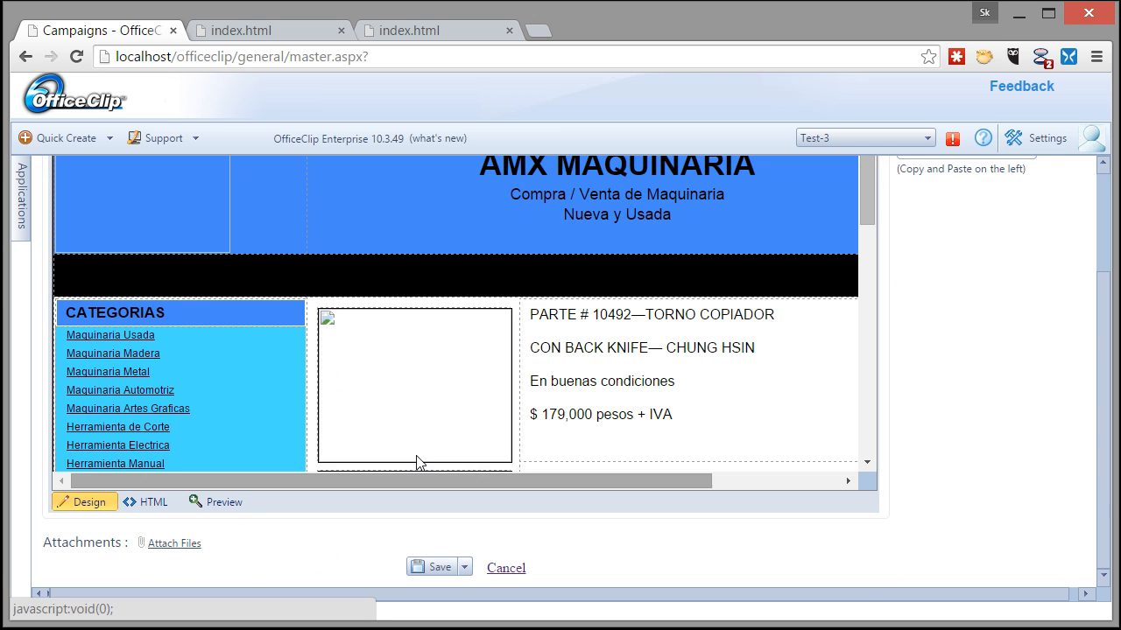
scroll(1045, 374, "up", 2)
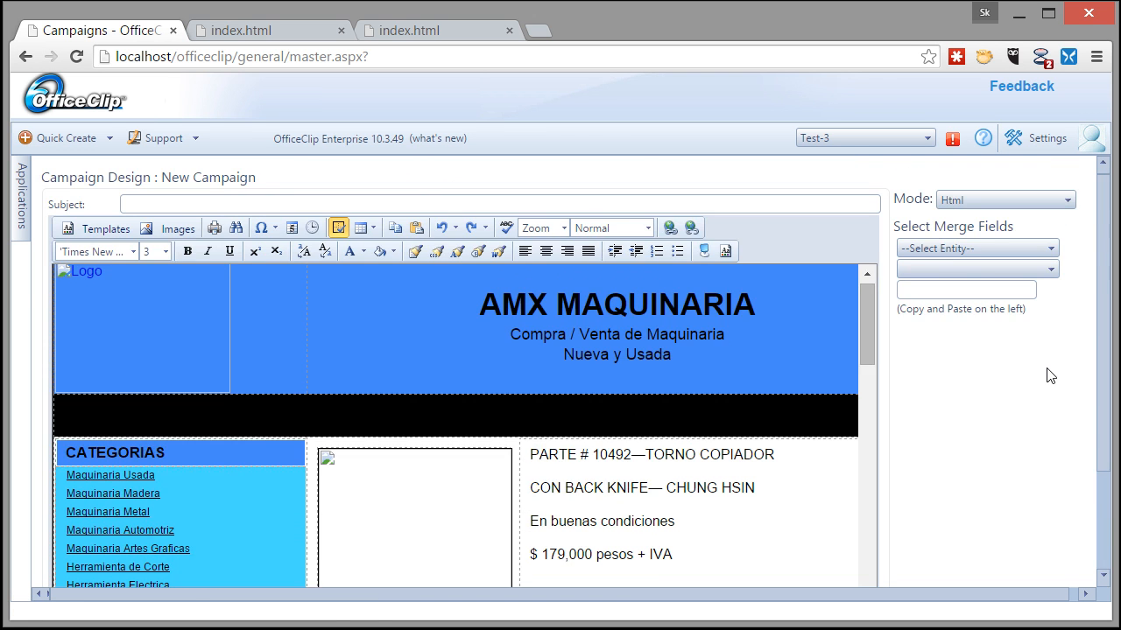
- Select the missing logo in the message header, check the images folder in File Explorer and return to the campaign
left_click(160, 353)
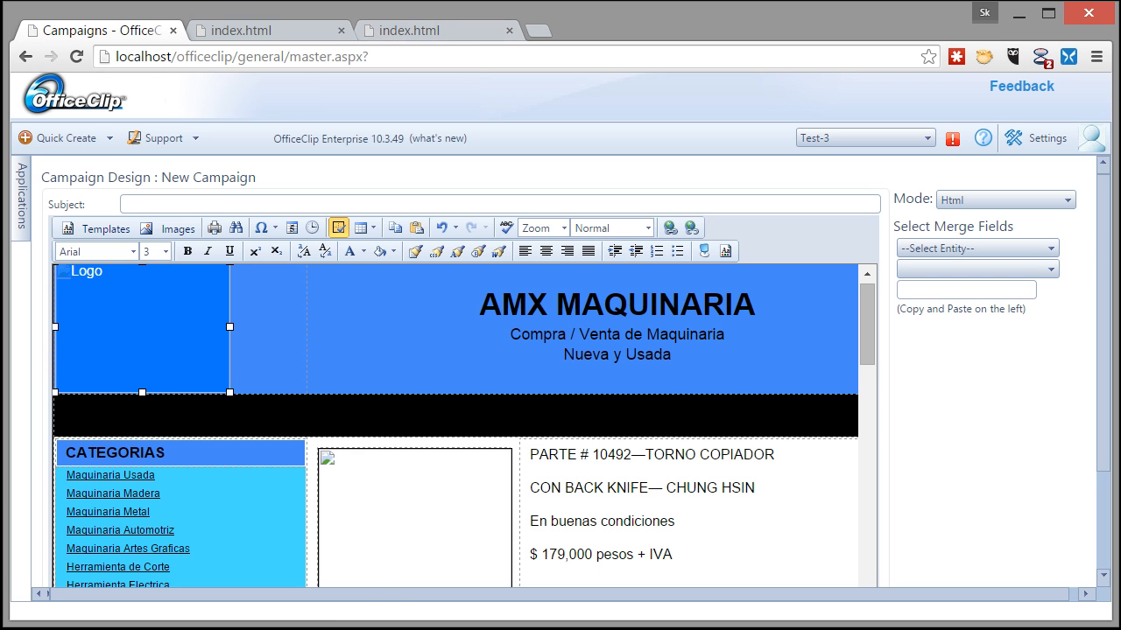
key("alt+Tab")
double_click(354, 249)
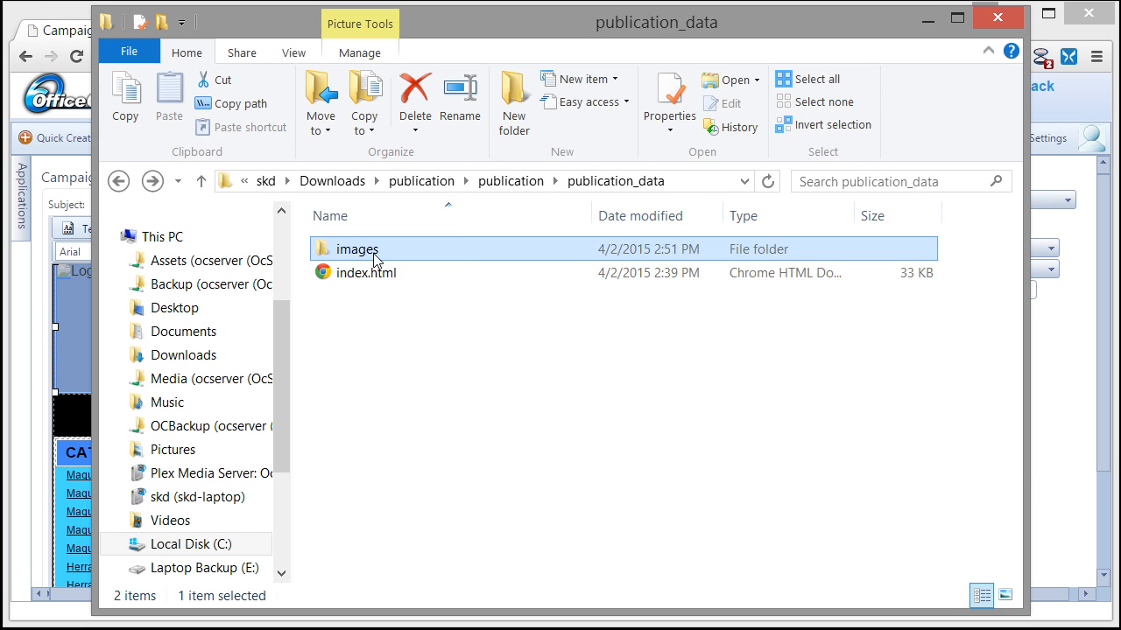
left_click(926, 18)
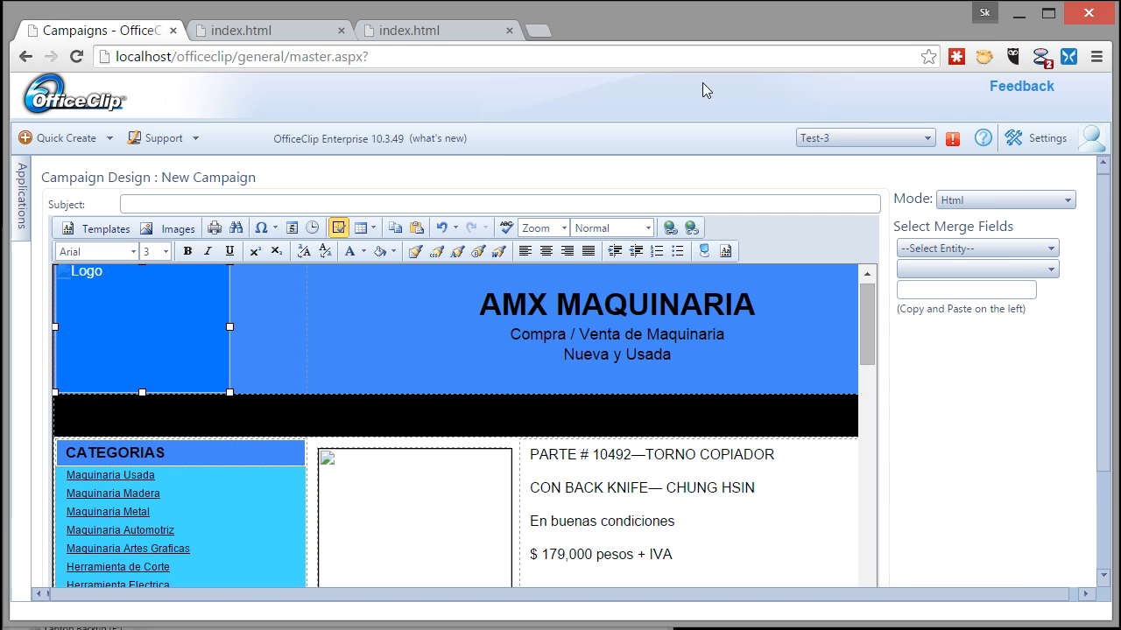
- Look at the Image Manager's upload dialog and the stored article1.jpg and logo.jpg images, then close the manager
left_click(172, 228)
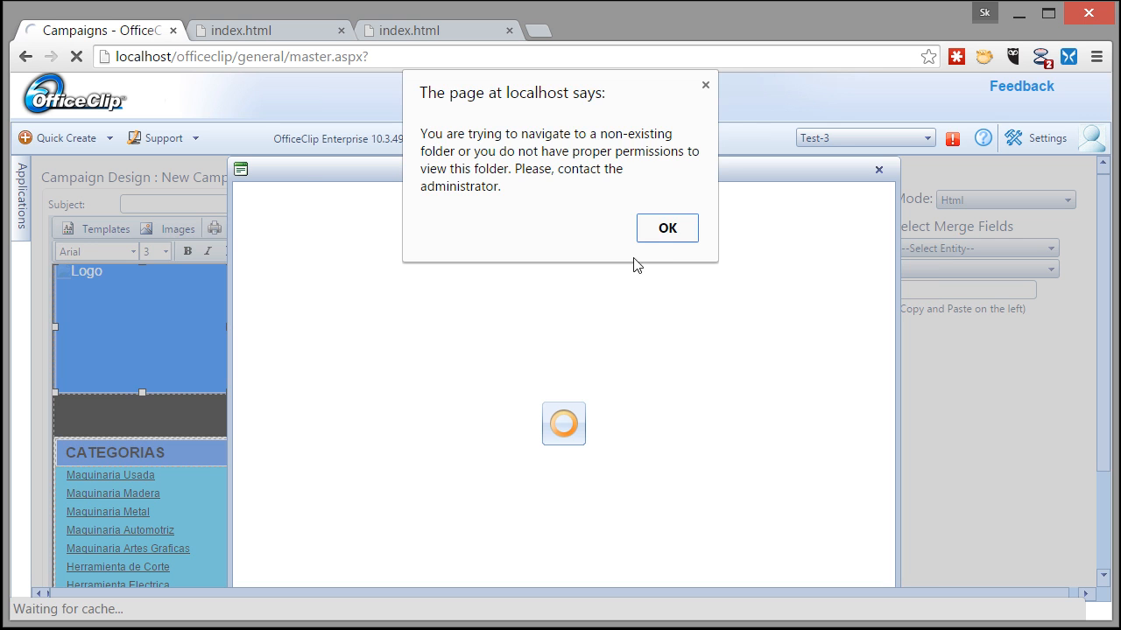
left_click(667, 228)
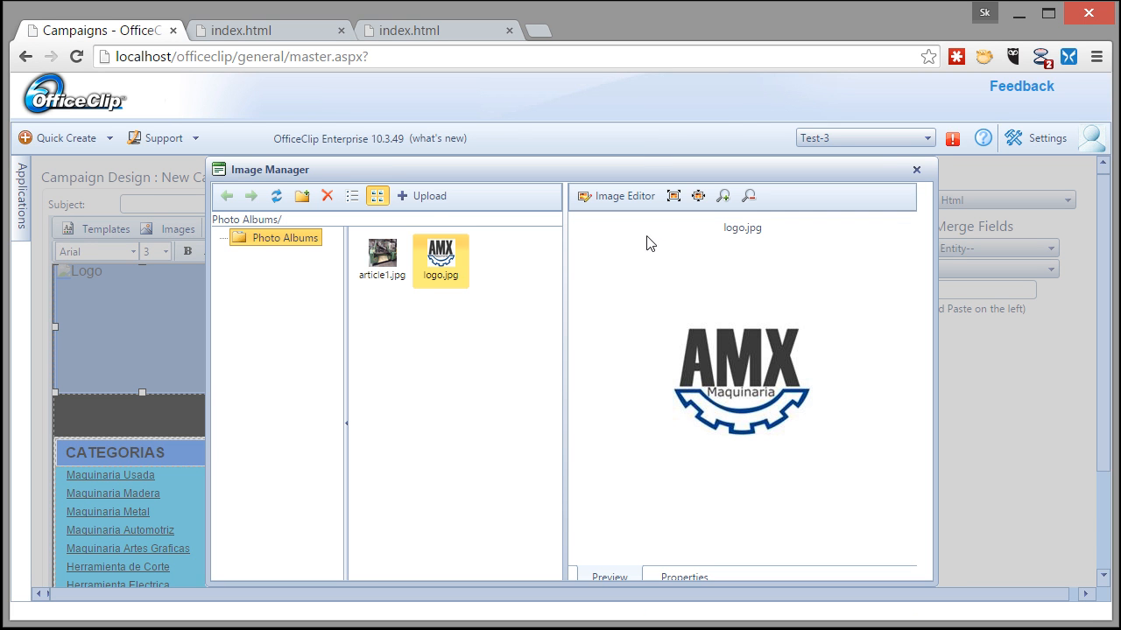
left_click(432, 195)
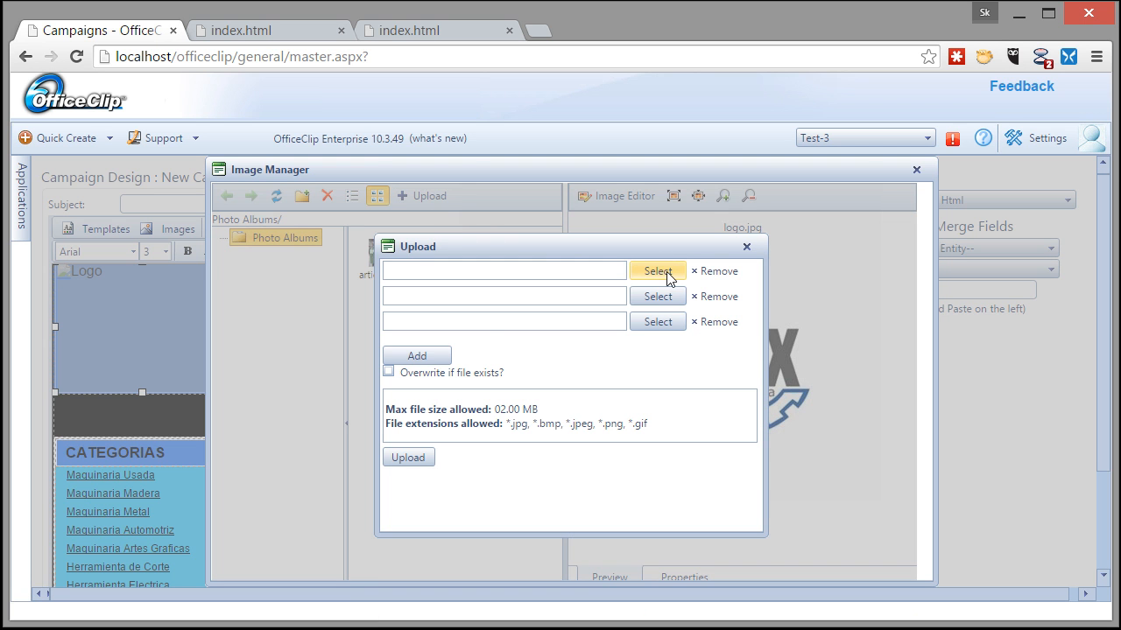
left_click(746, 246)
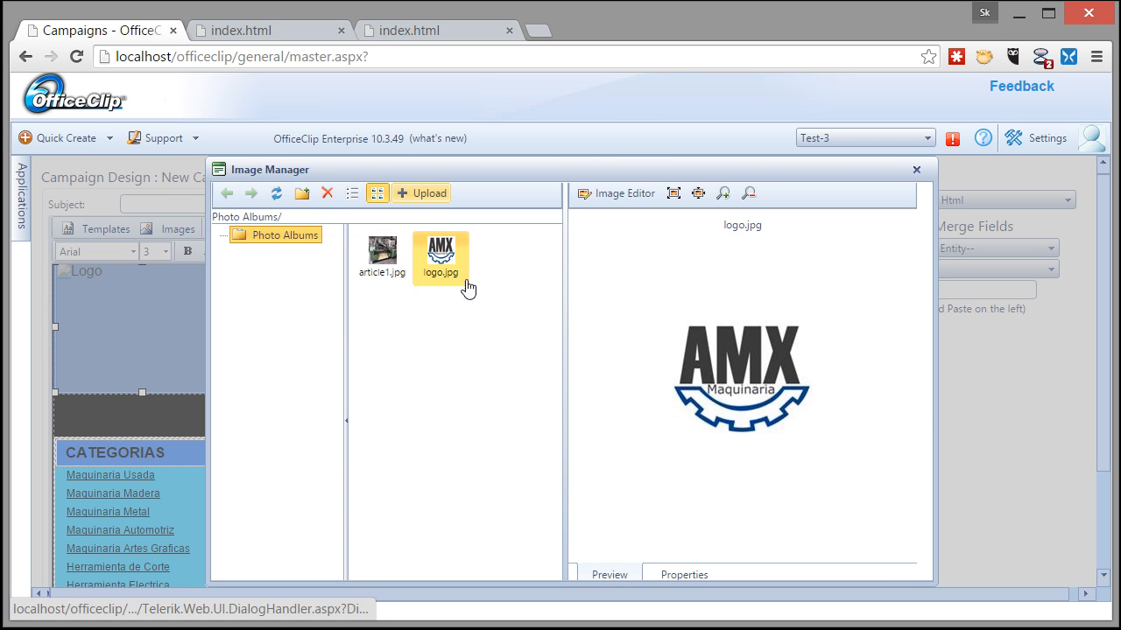
left_click(385, 259)
left_click(441, 263)
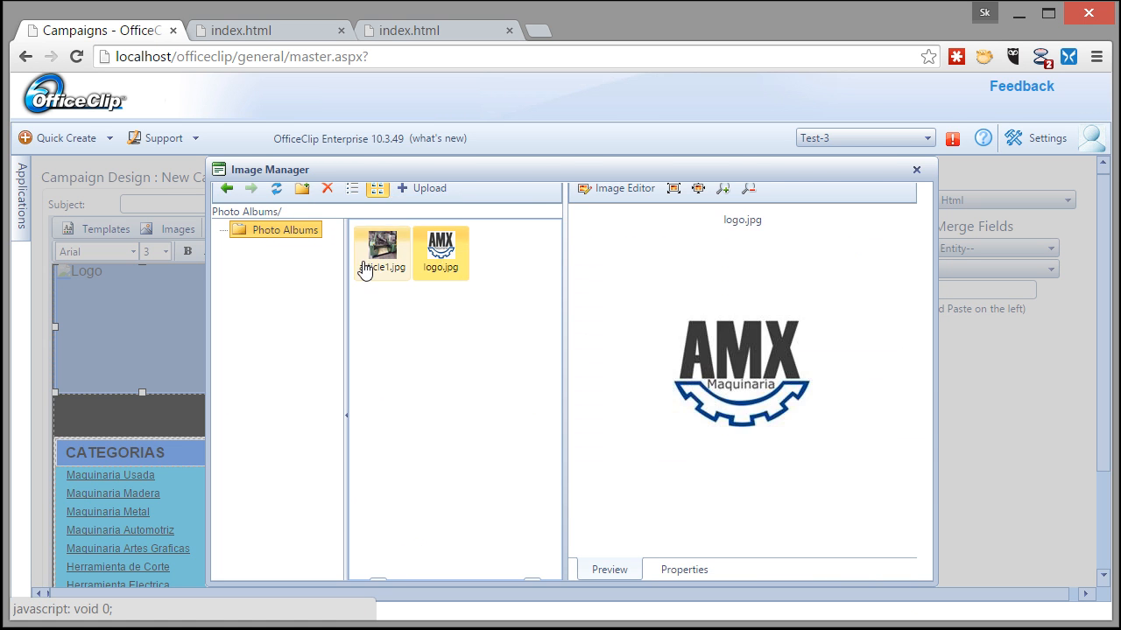
left_click(388, 261)
left_click(446, 261)
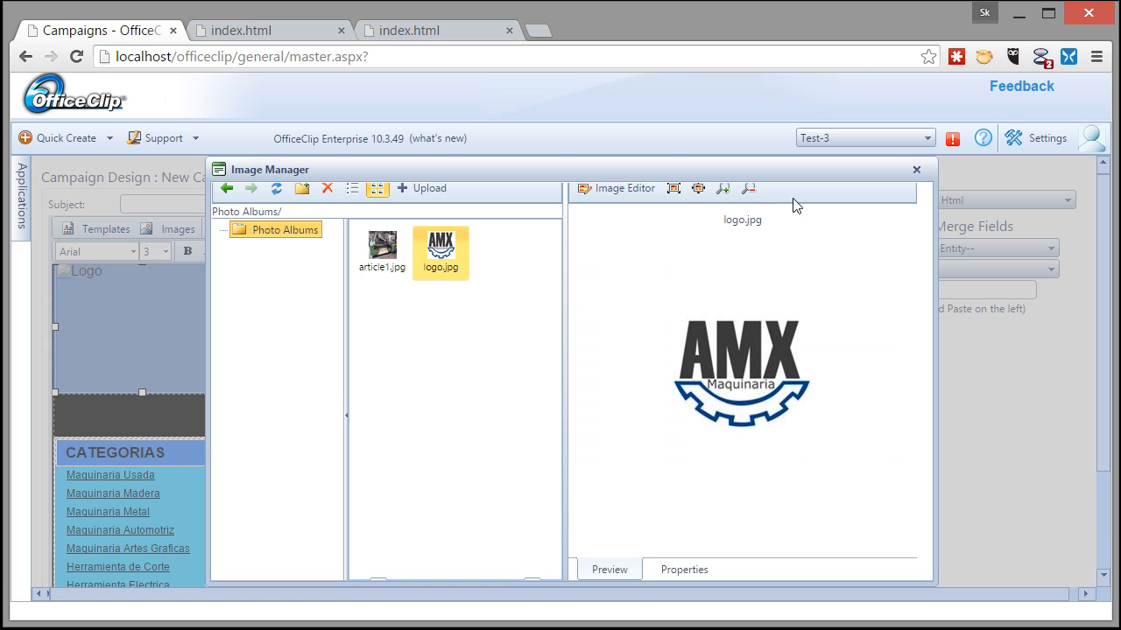
left_click(919, 171)
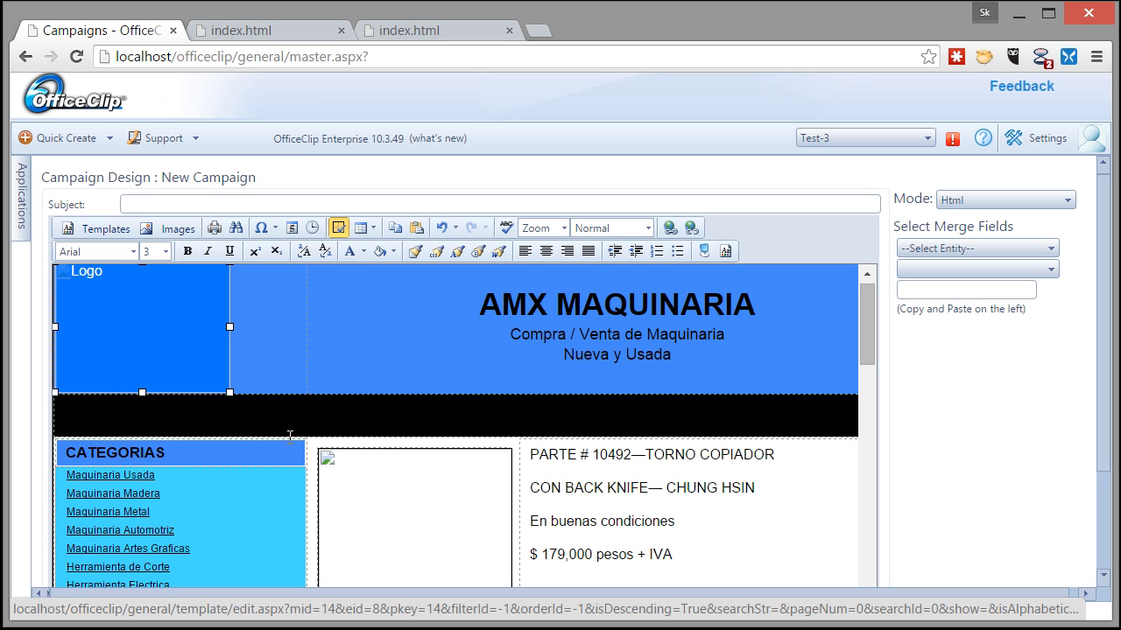
- Replace the missing logo image in the message header with logo.jpg from Photo Albums
left_click(380, 504)
left_click(138, 358)
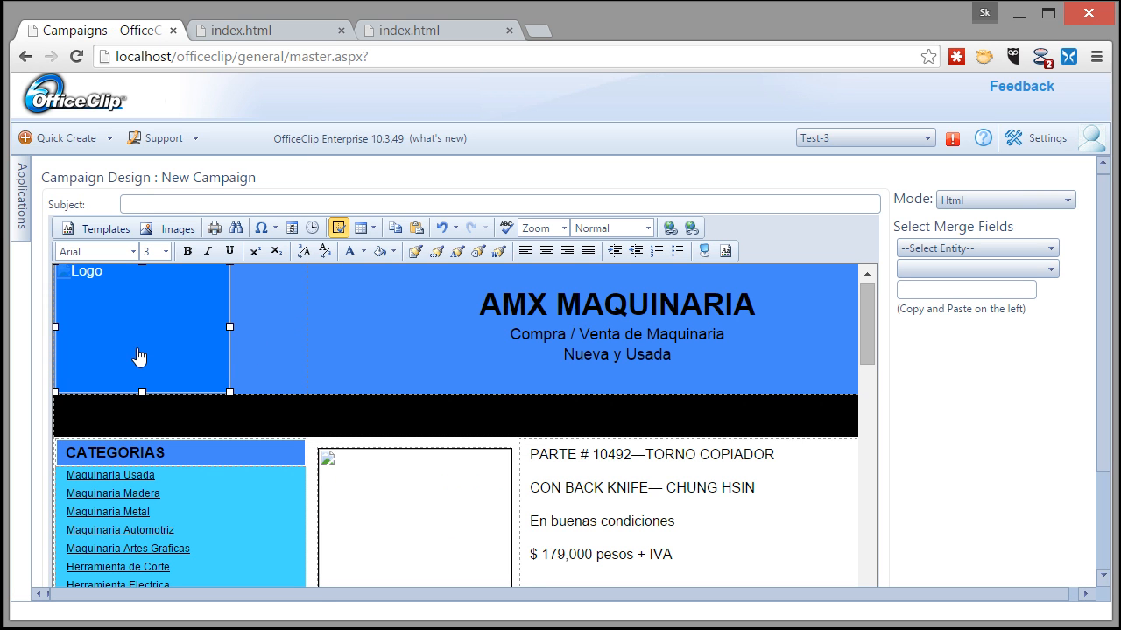
key("Delete")
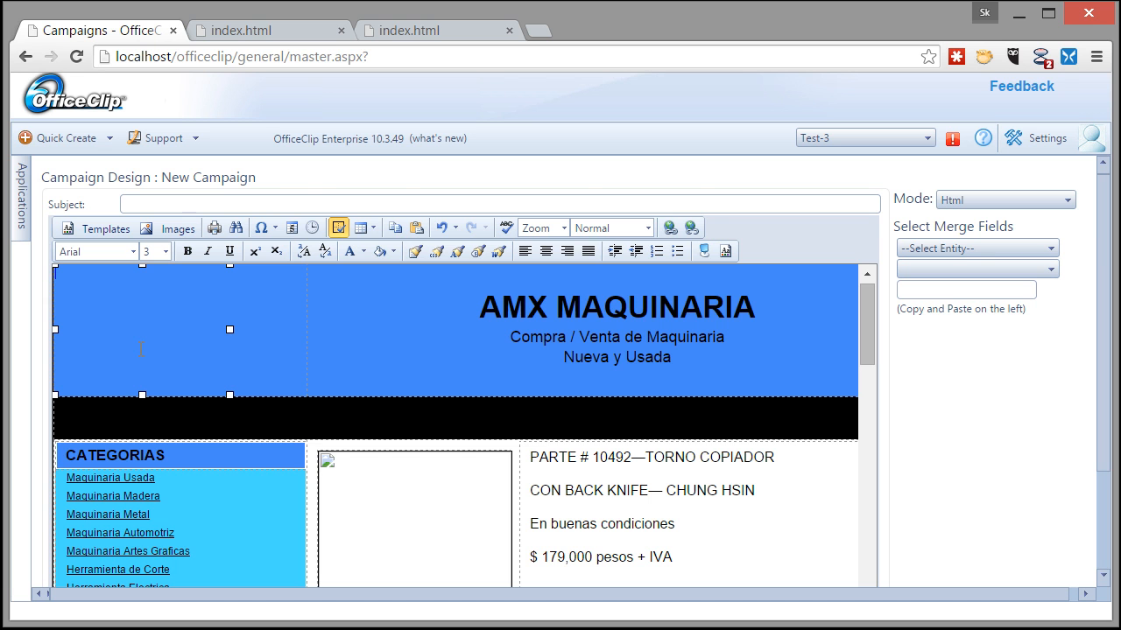
key("F11")
left_click(158, 165)
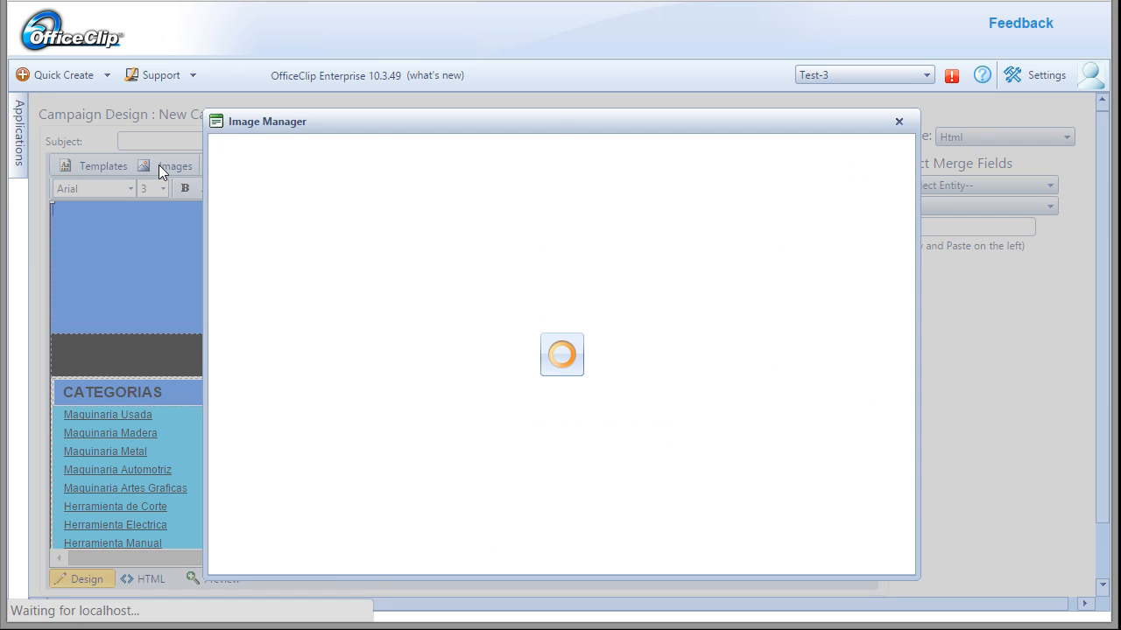
left_click(437, 209)
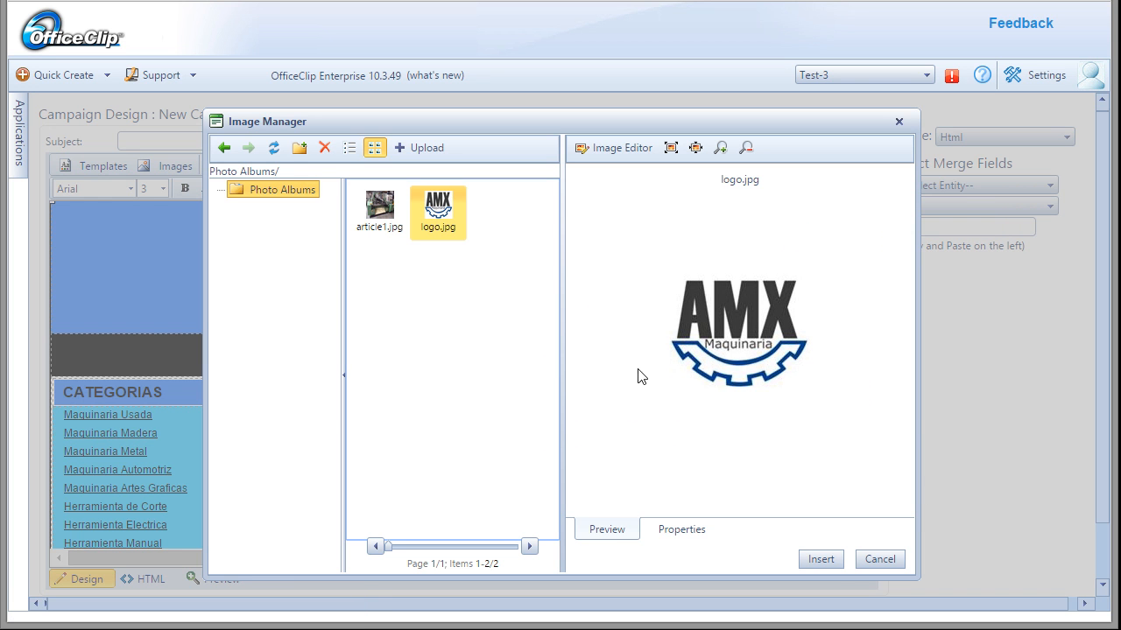
left_click(822, 562)
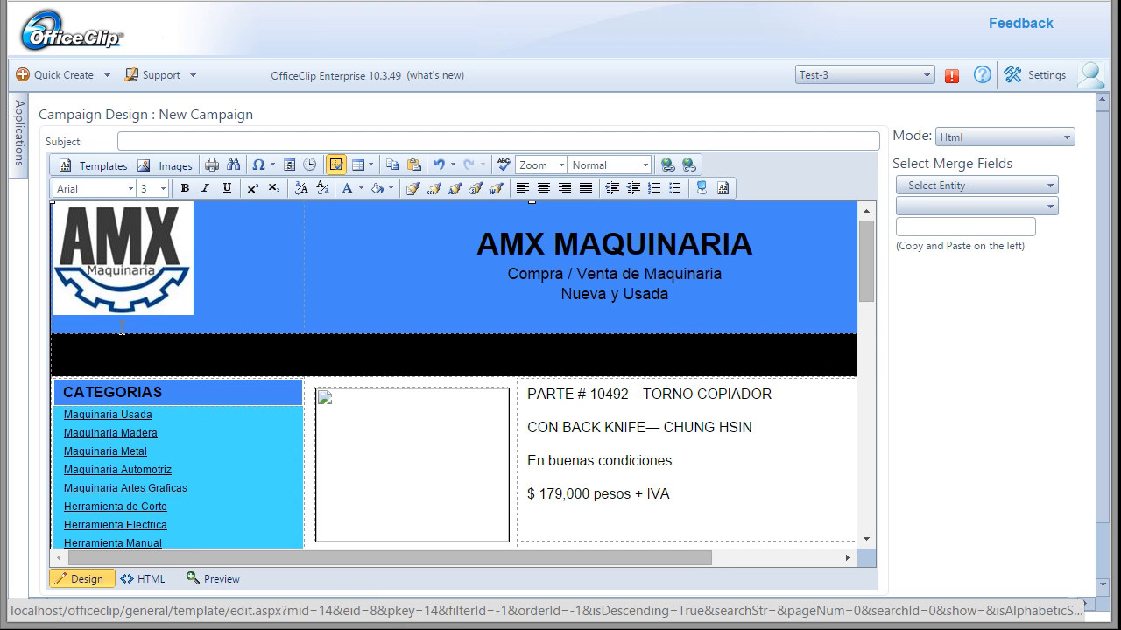
- Add top and left margins to the logo in its image properties and deselect it
left_click(136, 266)
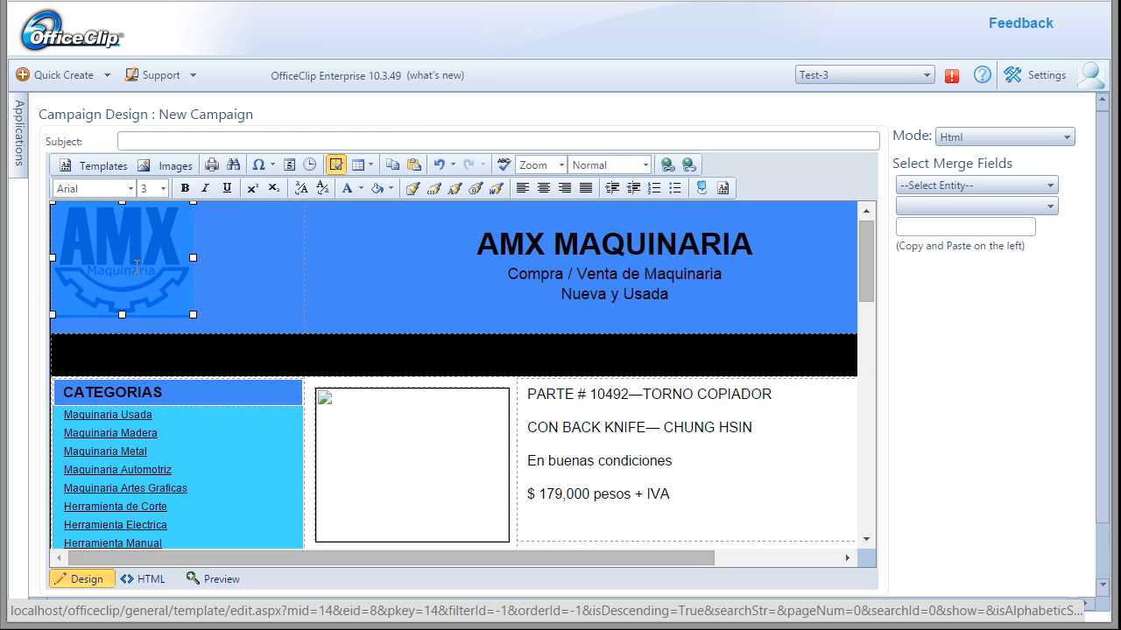
right_click(140, 272)
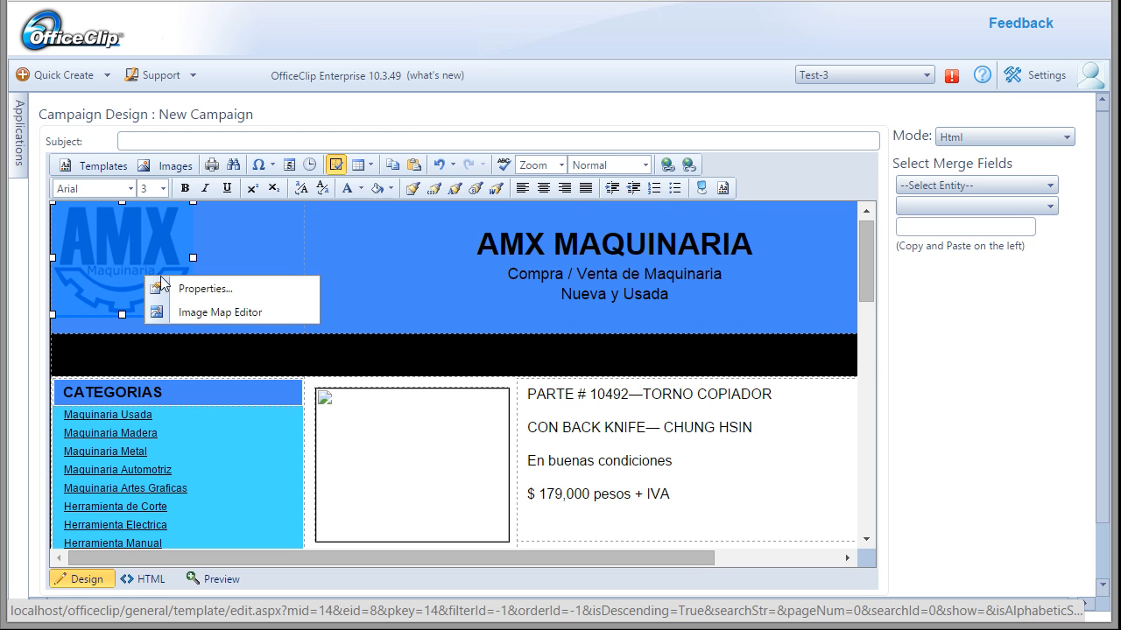
left_click(187, 288)
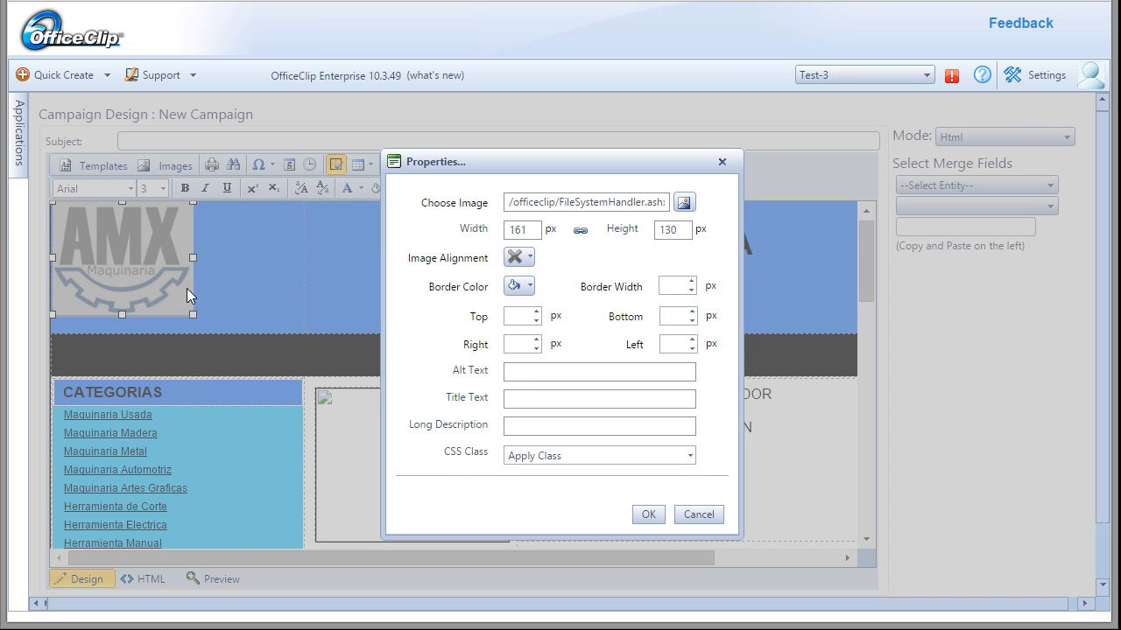
left_click(510, 366)
left_click(525, 316)
left_click(678, 346)
left_click(650, 515)
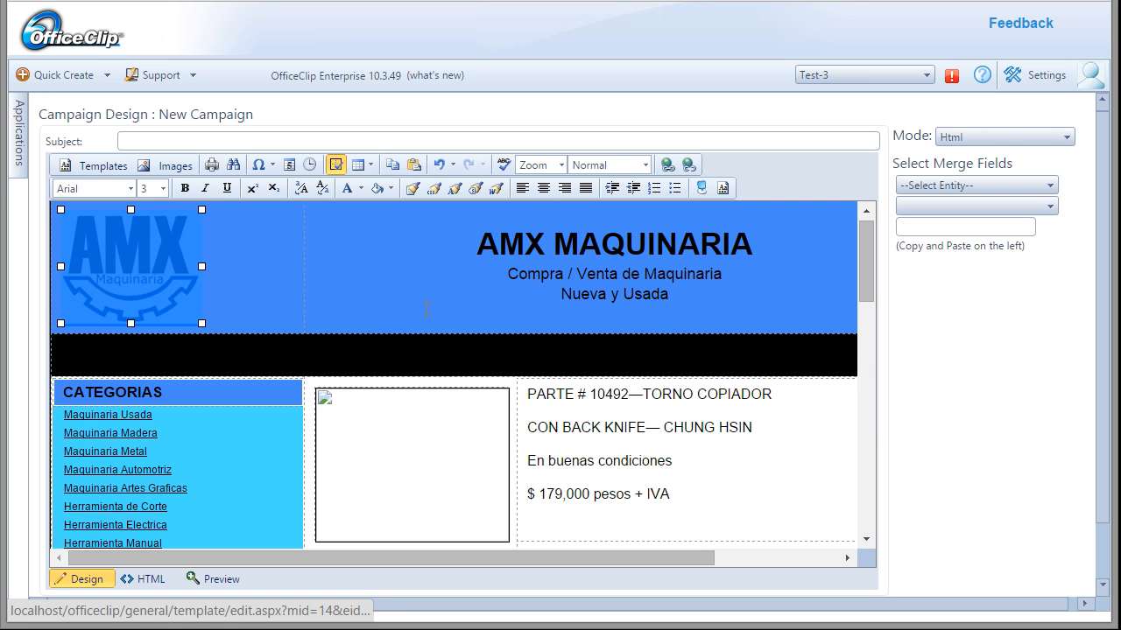
left_click(351, 313)
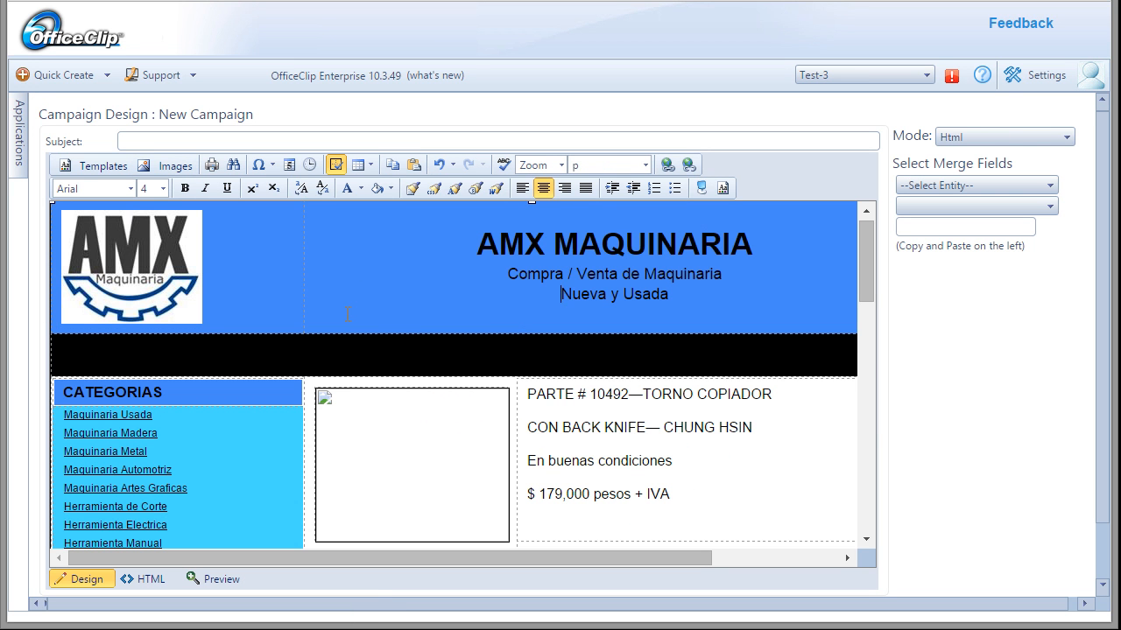
- Replace the missing image beside the first TORNO COPIADOR listing with article1.jpg from Photo Albums
left_click_drag(872, 251, 871, 280)
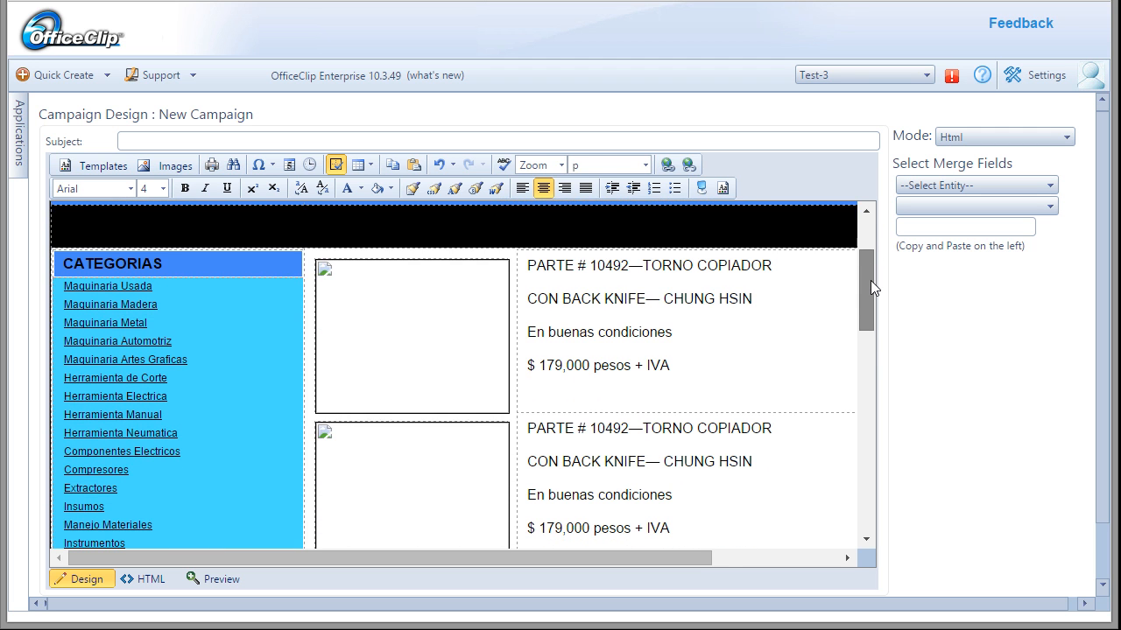
left_click(449, 368)
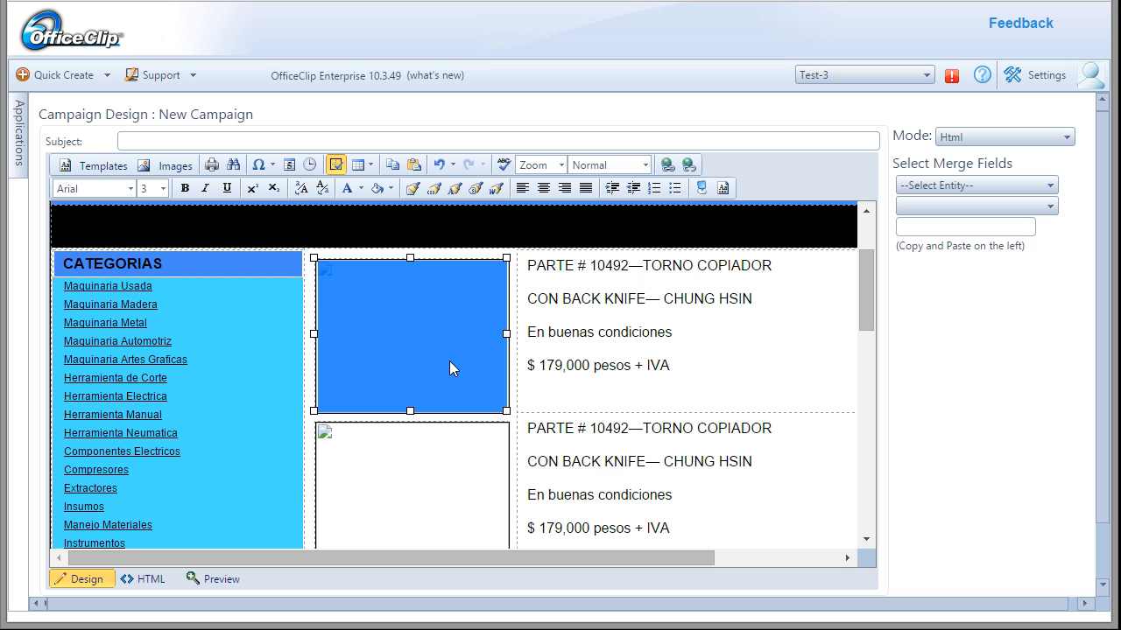
key("Delete")
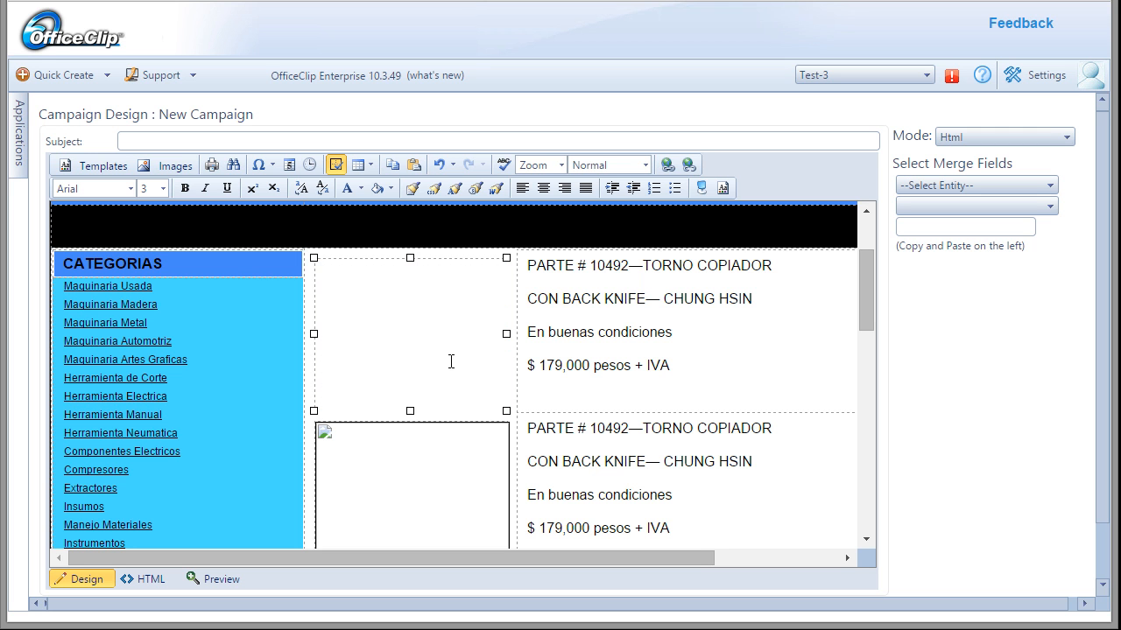
left_click(174, 166)
left_click(372, 210)
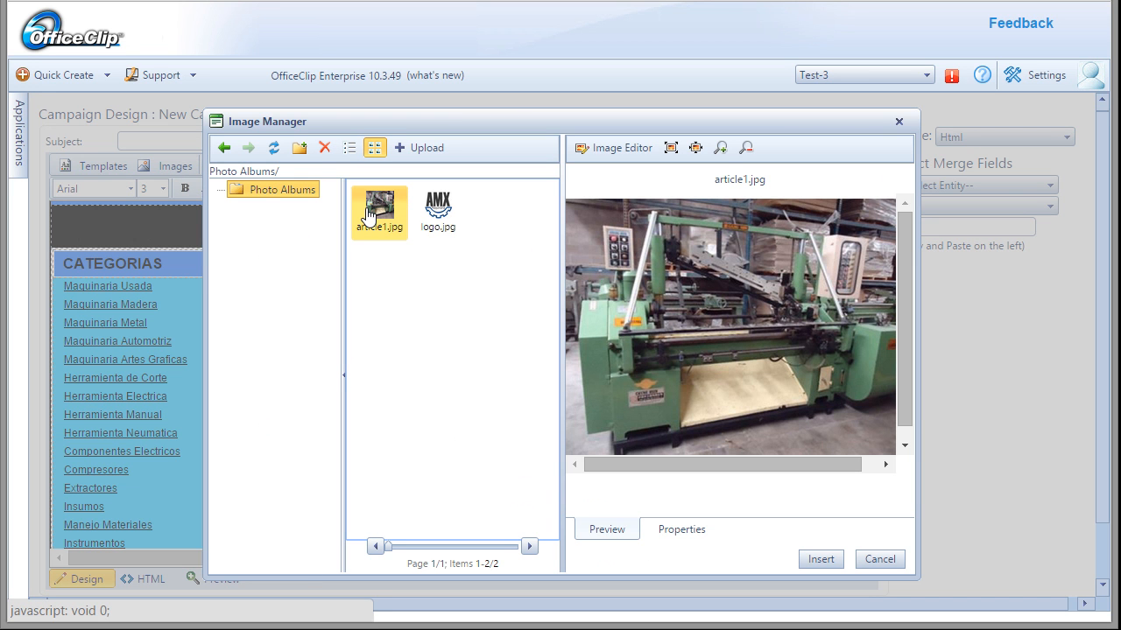
left_click(831, 560)
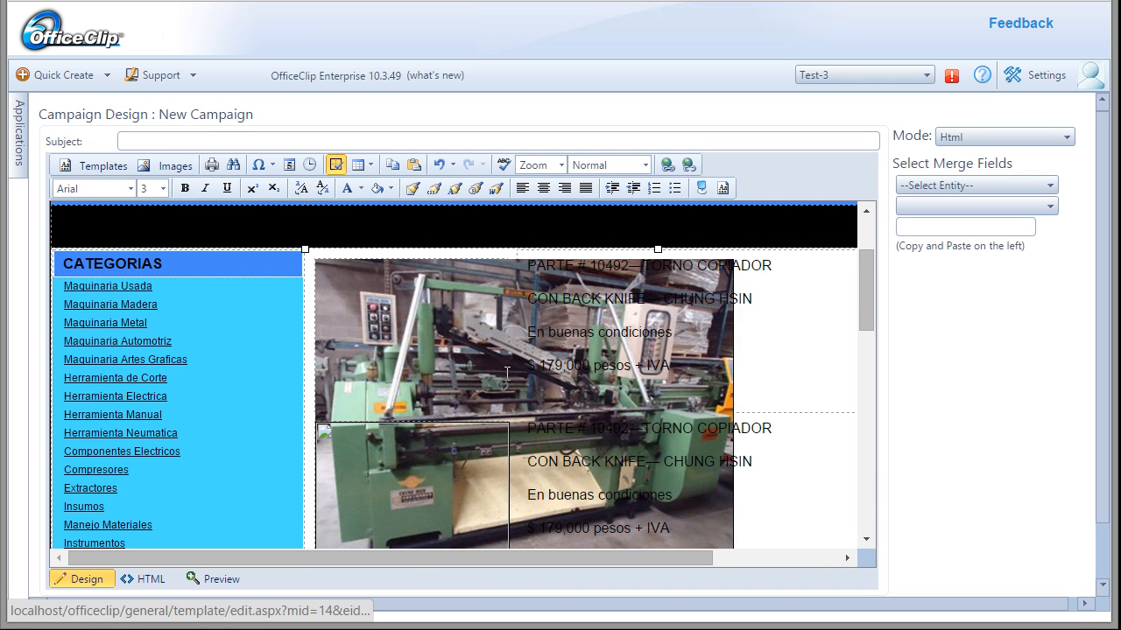
- Check the width and height of the missing image beside the second TORNO COPIADOR listing, then close its properties without changes
mouse_move(871, 290)
left_mouse_down()
mouse_move(865, 324)
mouse_move(865, 299)
left_mouse_up()
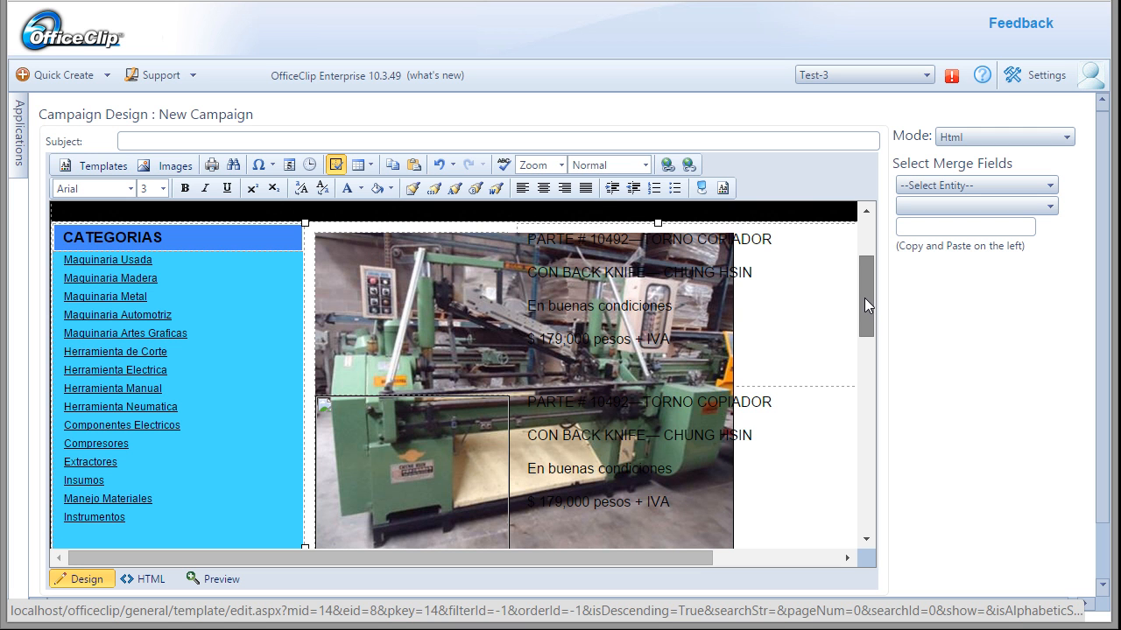
left_click_drag(864, 298, 868, 335)
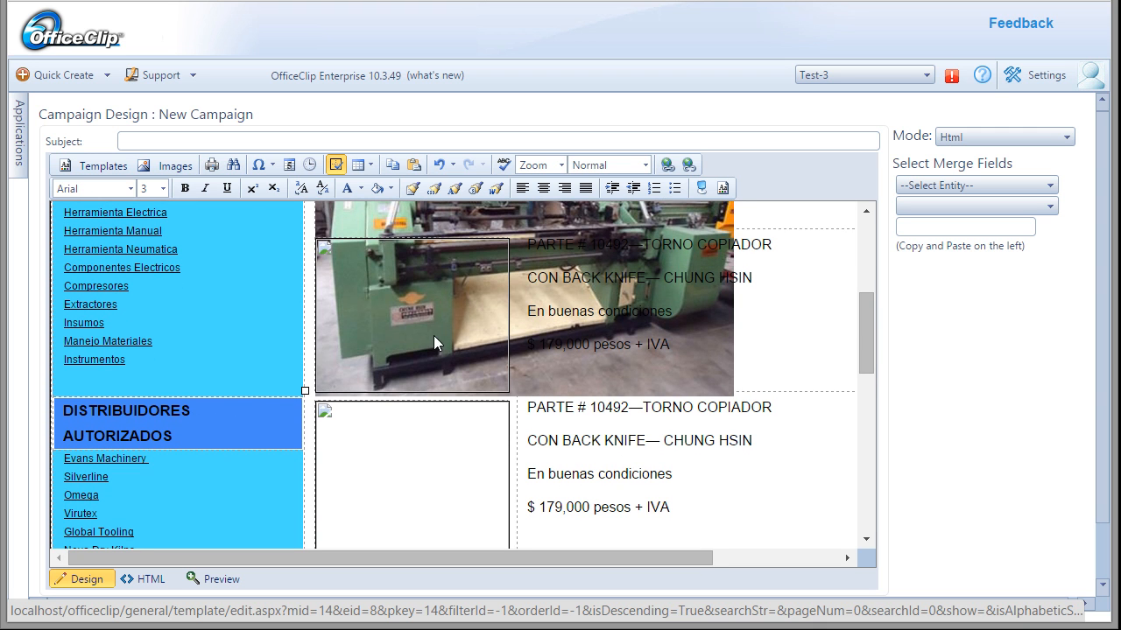
left_click(434, 335)
right_click(433, 335)
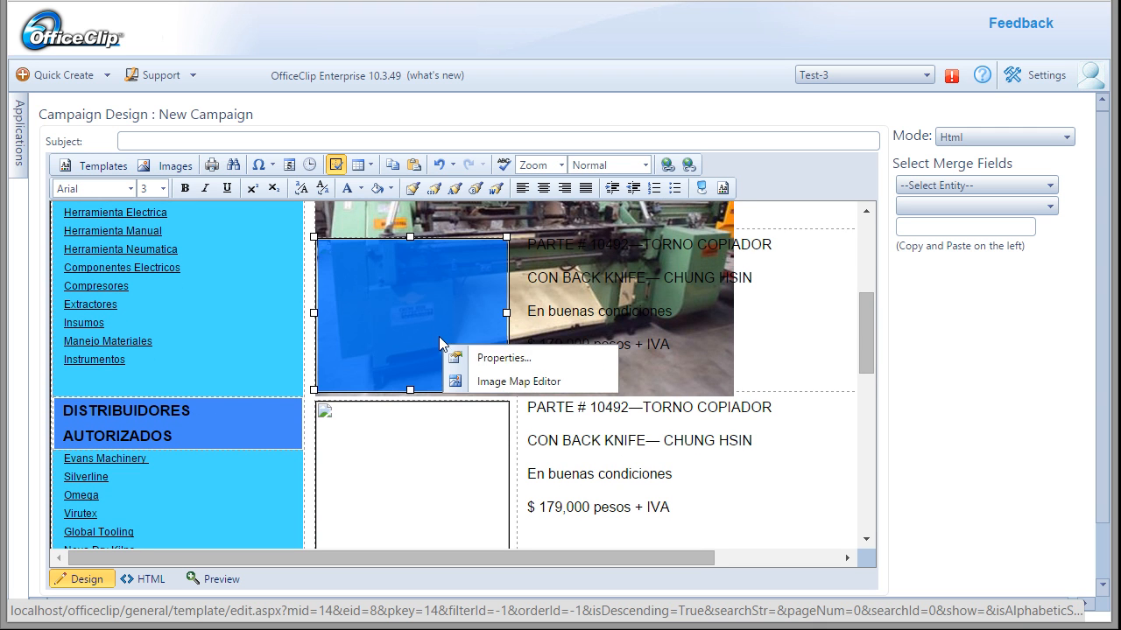
left_click(491, 362)
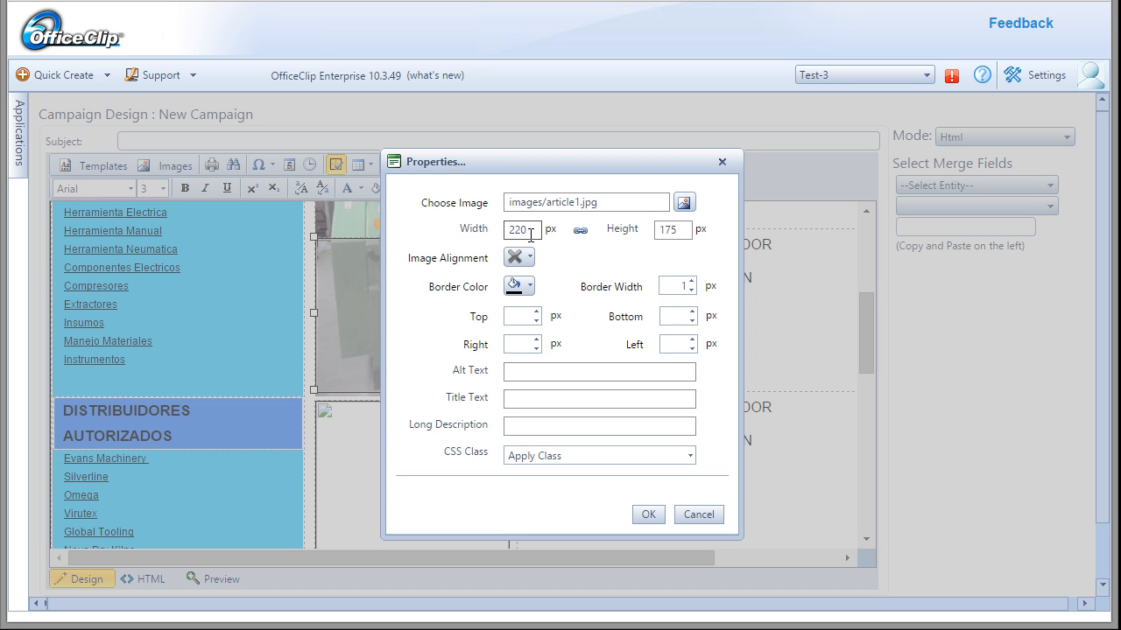
left_click(688, 519)
- Set the width of the oversized article1.jpg image beside the first TORNO COPIADOR listing to 220 px
left_click(682, 344)
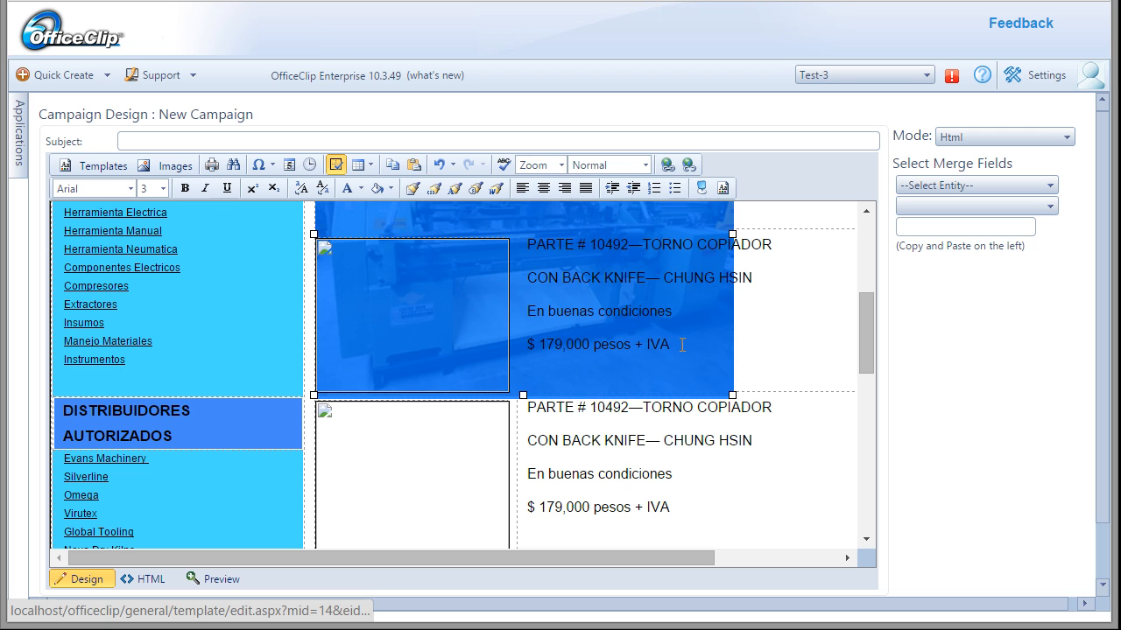
right_click(681, 344)
left_click(727, 367)
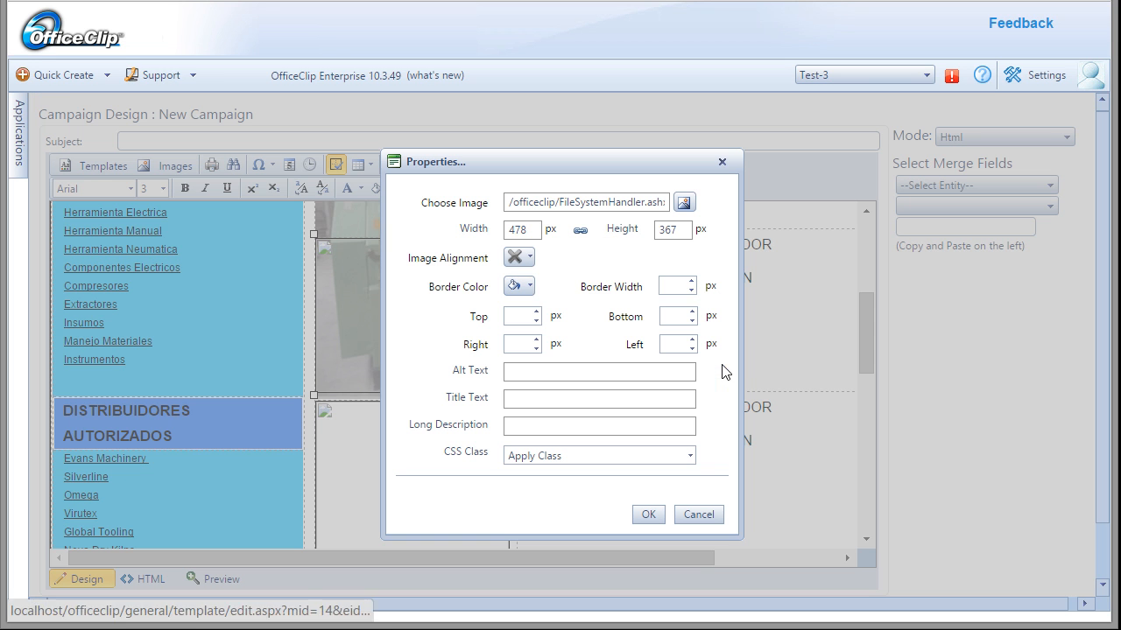
left_click_drag(529, 230, 484, 233)
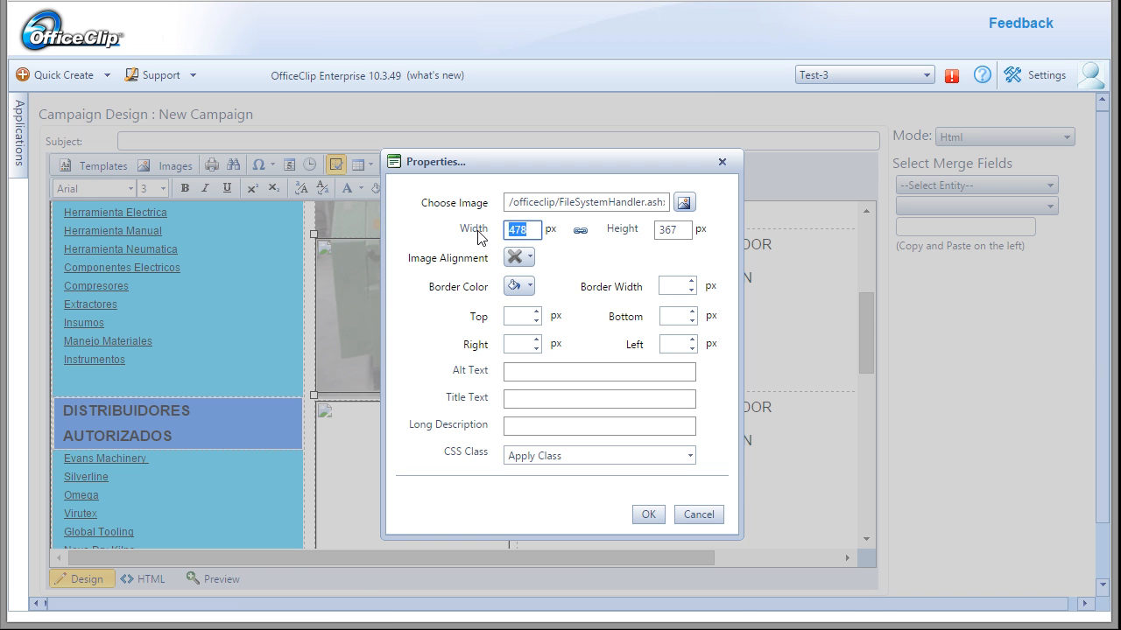
type("220")
left_click(649, 514)
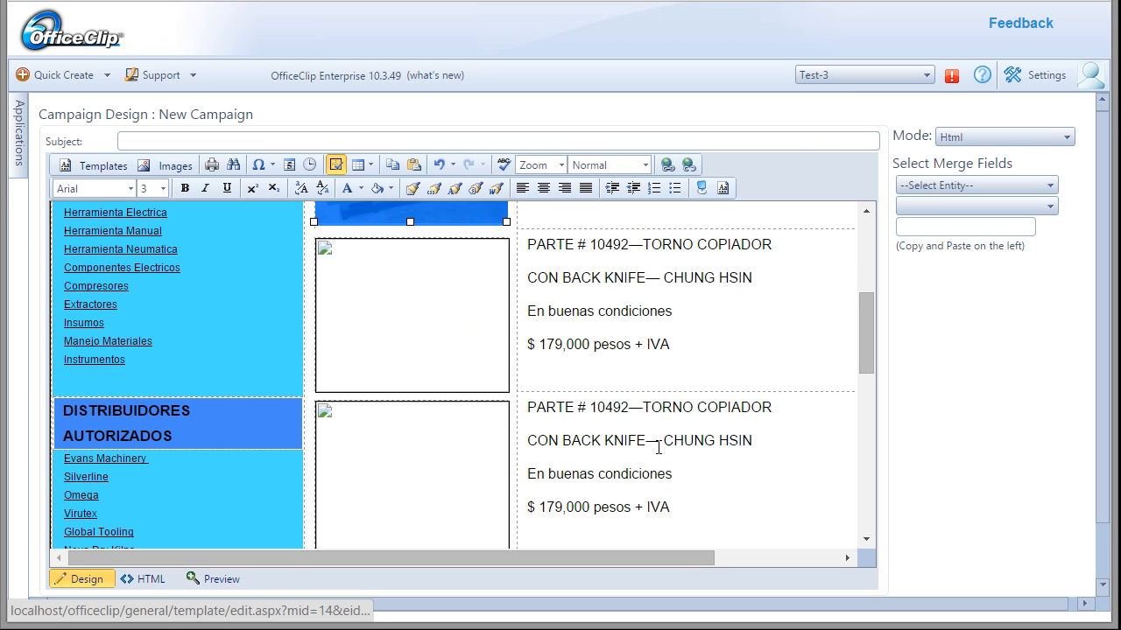
- Stretch the first listing's image slightly taller within its table cell
scroll(652, 460, "up", 4)
left_click(586, 357)
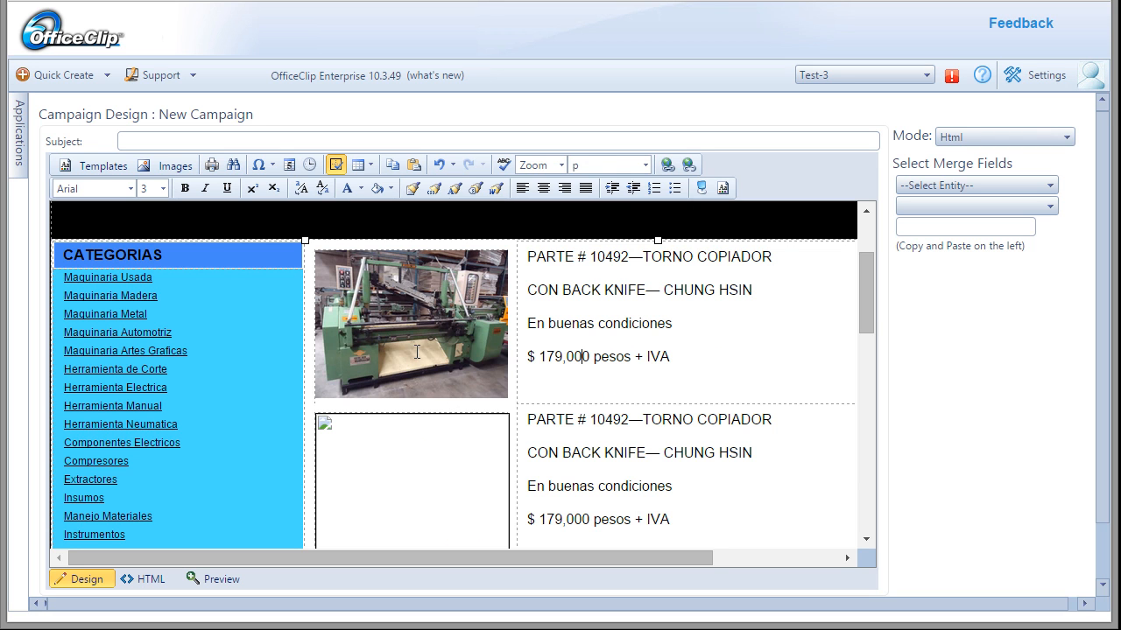
left_click(424, 355)
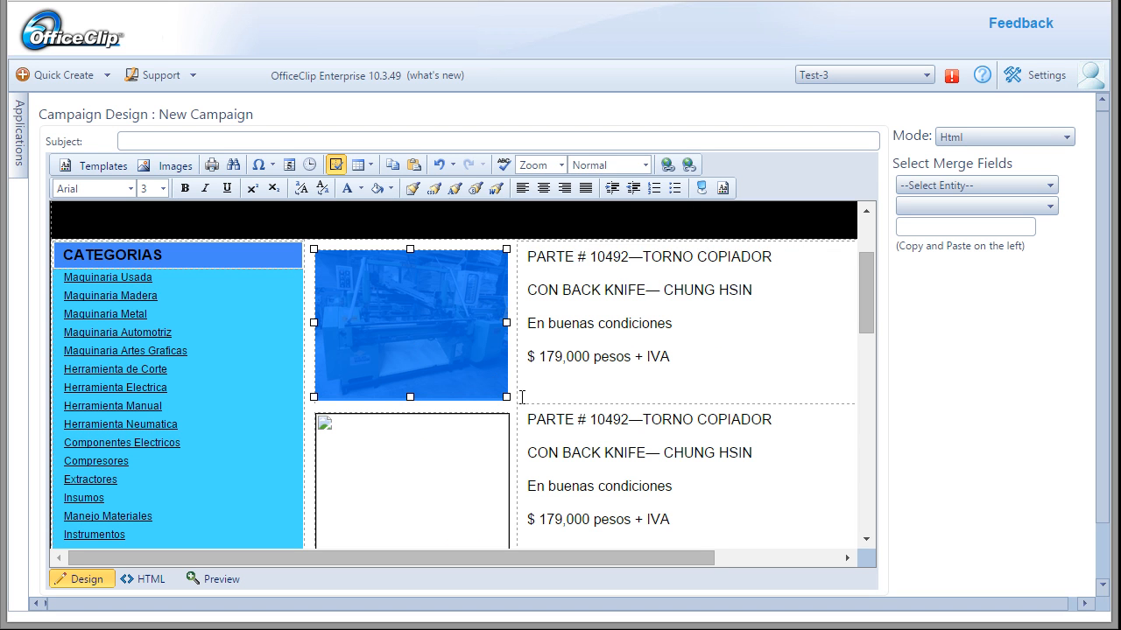
left_click_drag(505, 397, 503, 399)
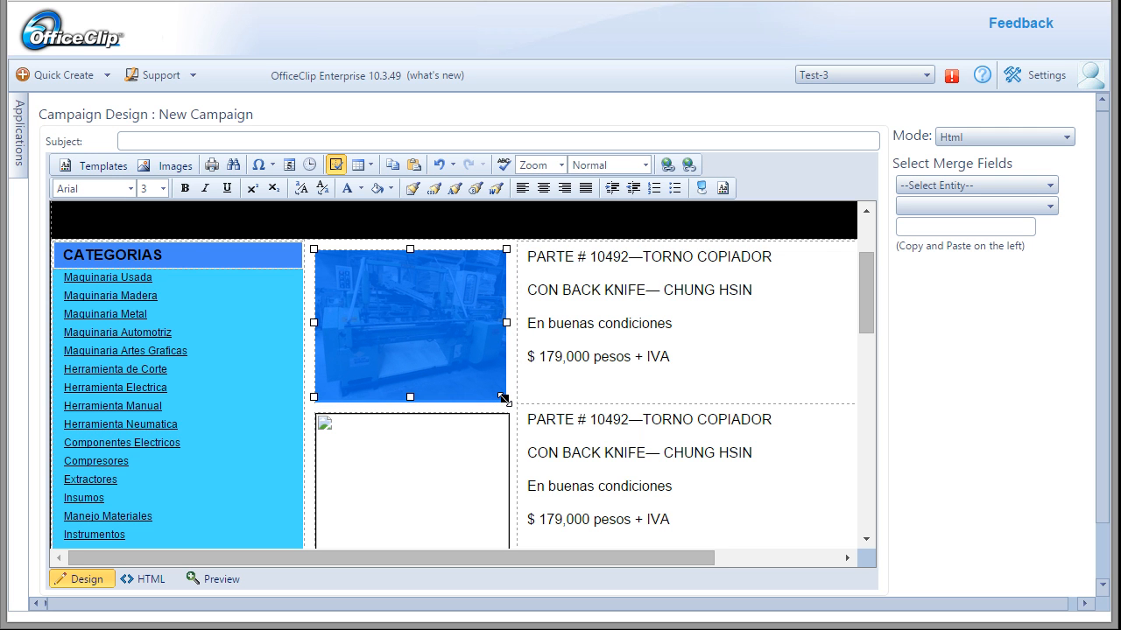
- Replace the missing image beside the second TORNO COPIADOR listing with article1.jpg from Photo Albums, 220 px wide
left_click(464, 473)
scroll(692, 451, "down", 2)
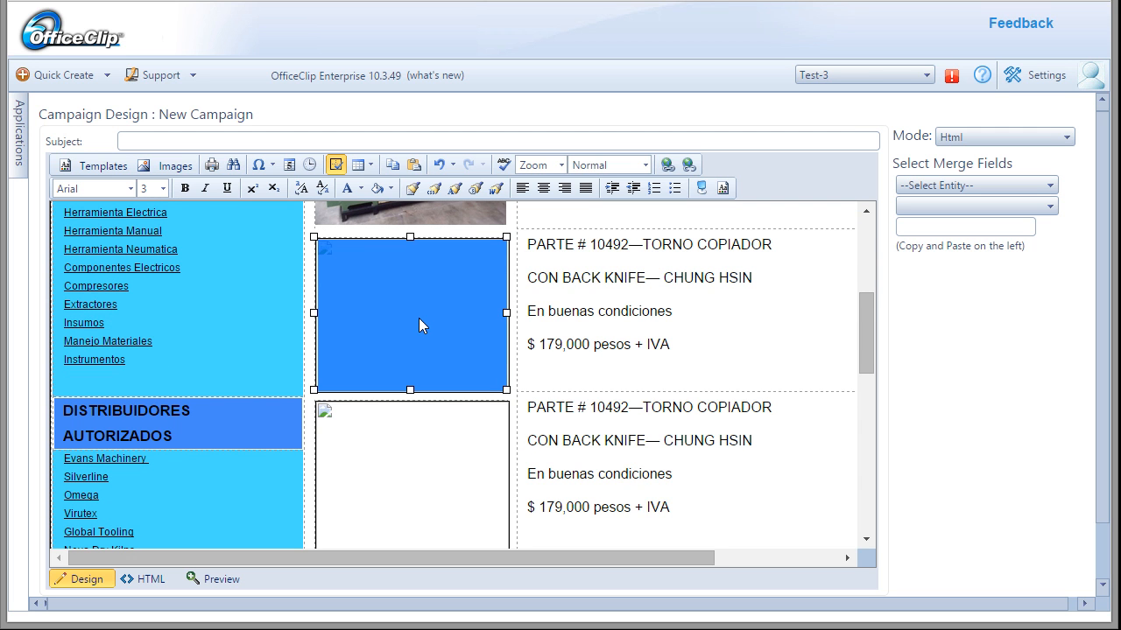
key("Delete")
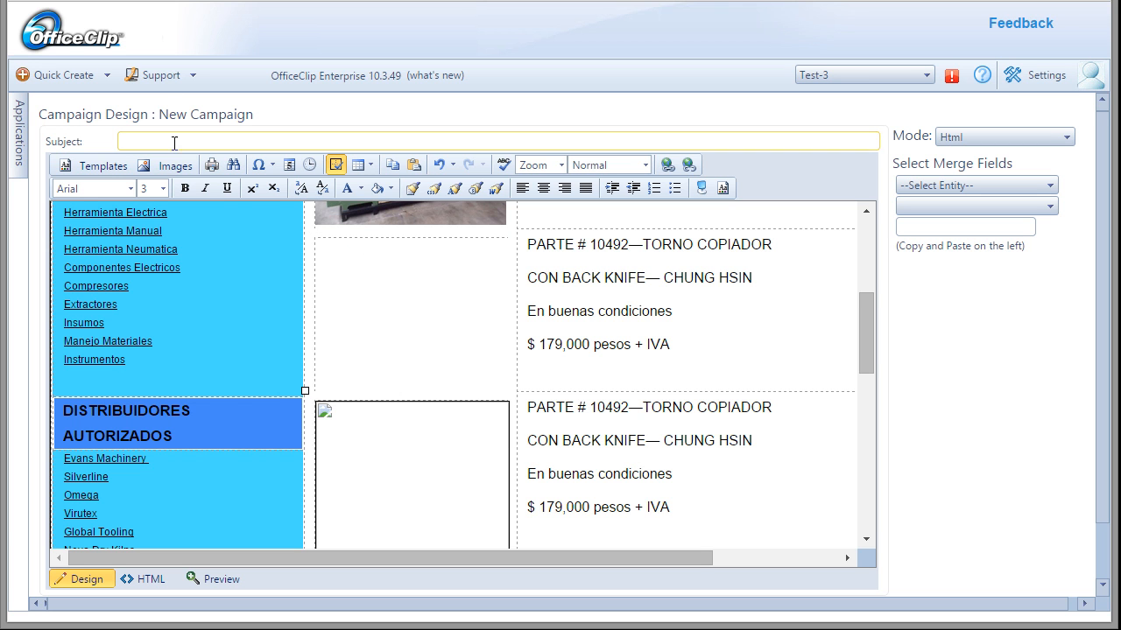
left_click(184, 166)
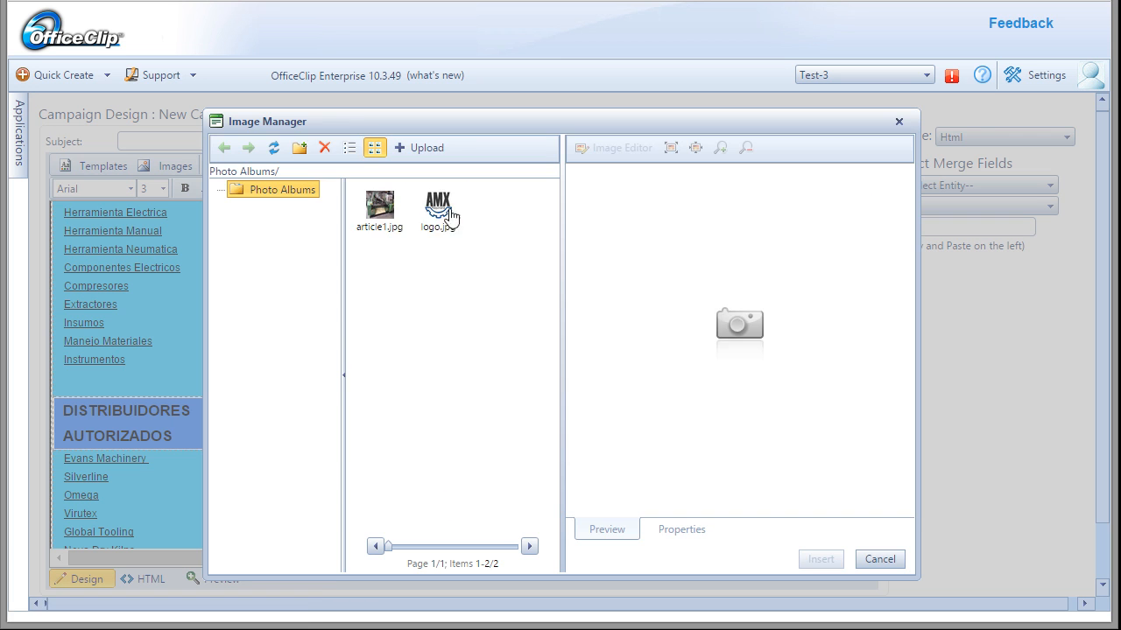
left_click(388, 210)
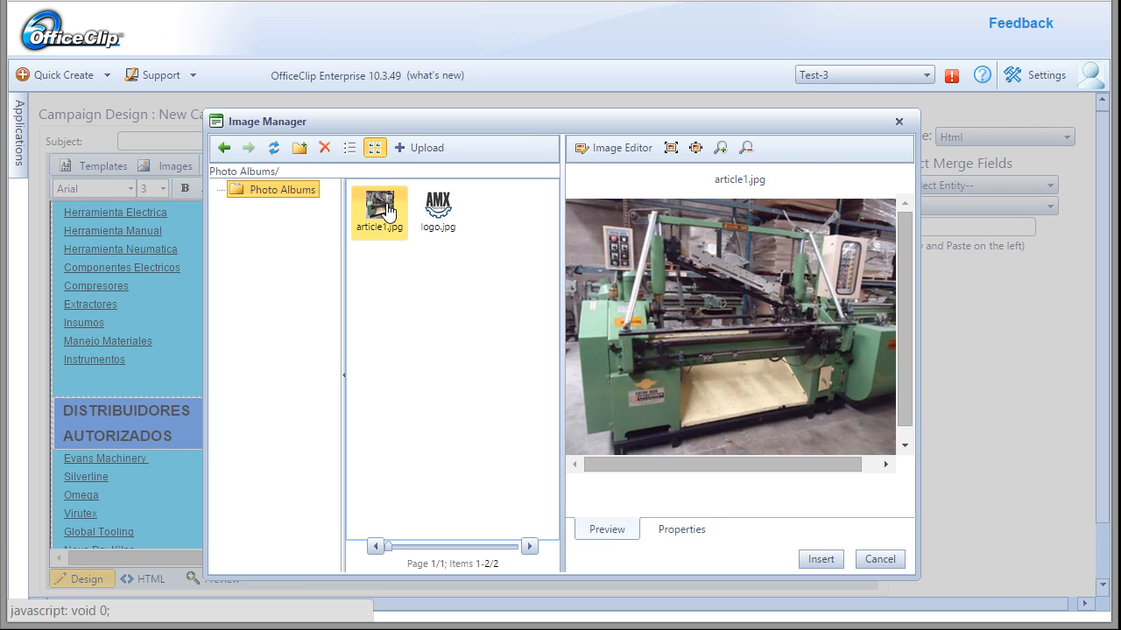
left_click(682, 528)
left_click_drag(692, 218, 663, 220)
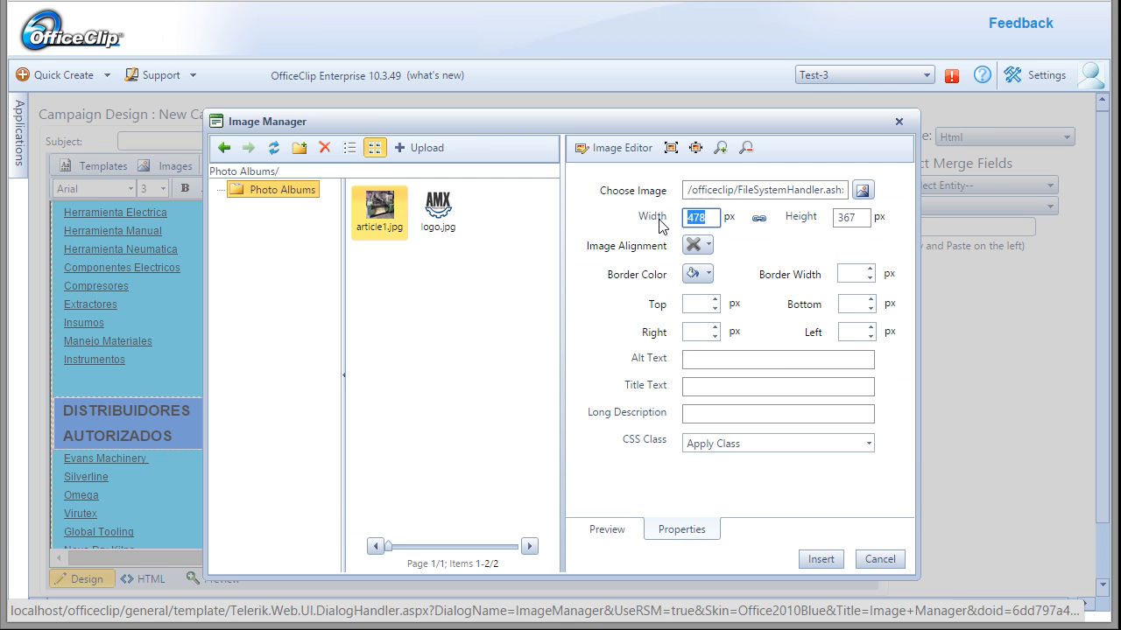
type("220")
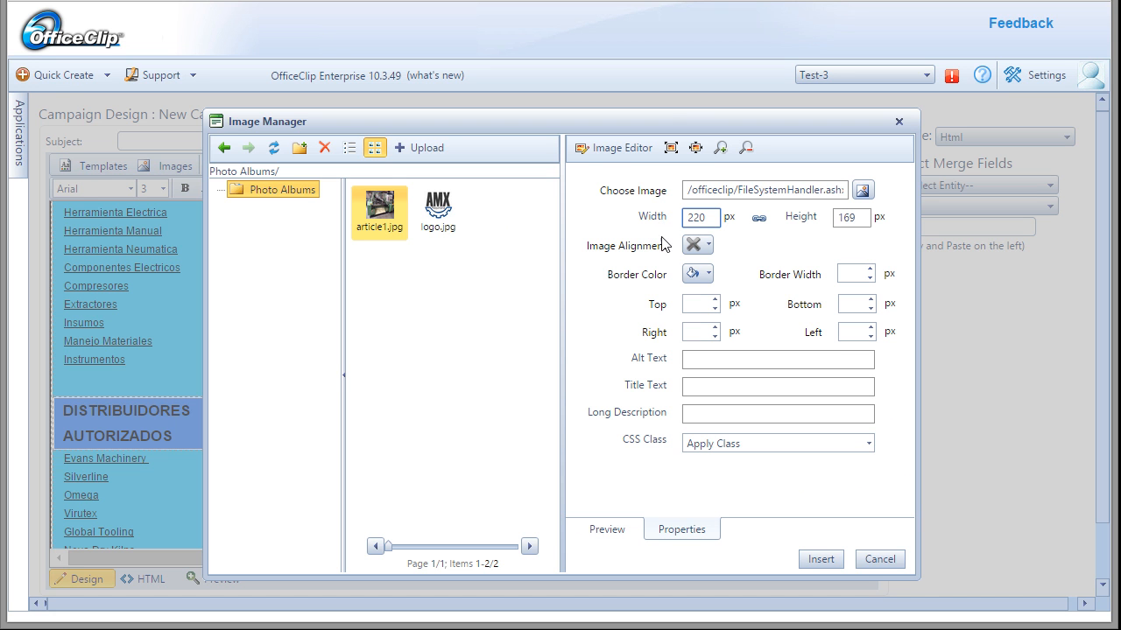
left_click(827, 560)
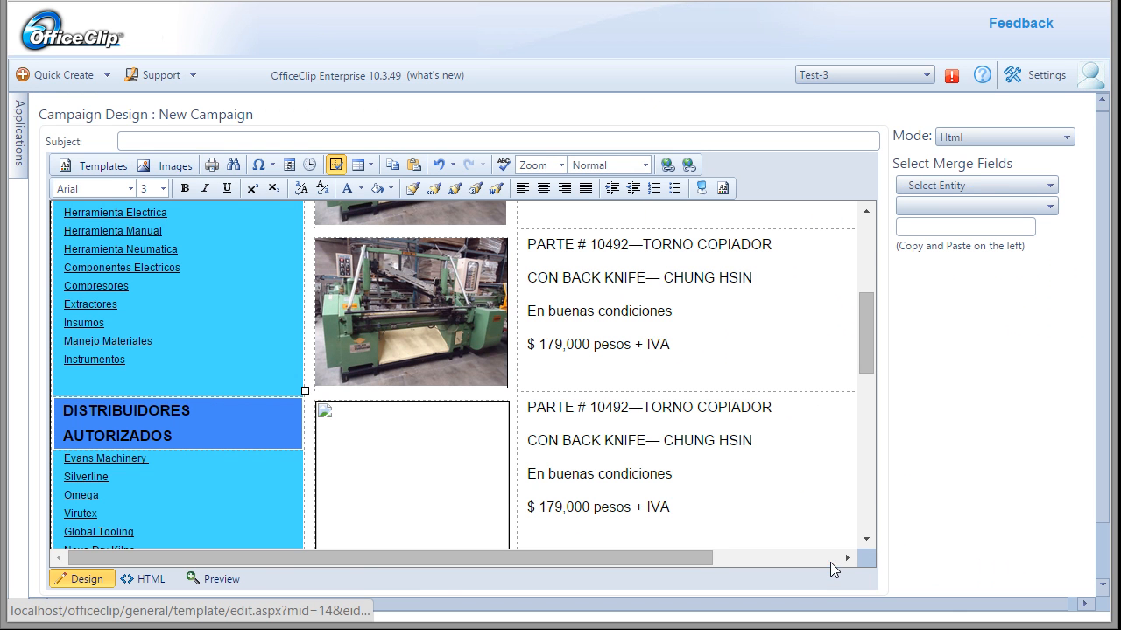
- Replace the missing images beside the next two TORNO COPIADOR listings with article1.jpg, sized like the ones above
left_click(480, 502)
left_click_drag(869, 357, 870, 390)
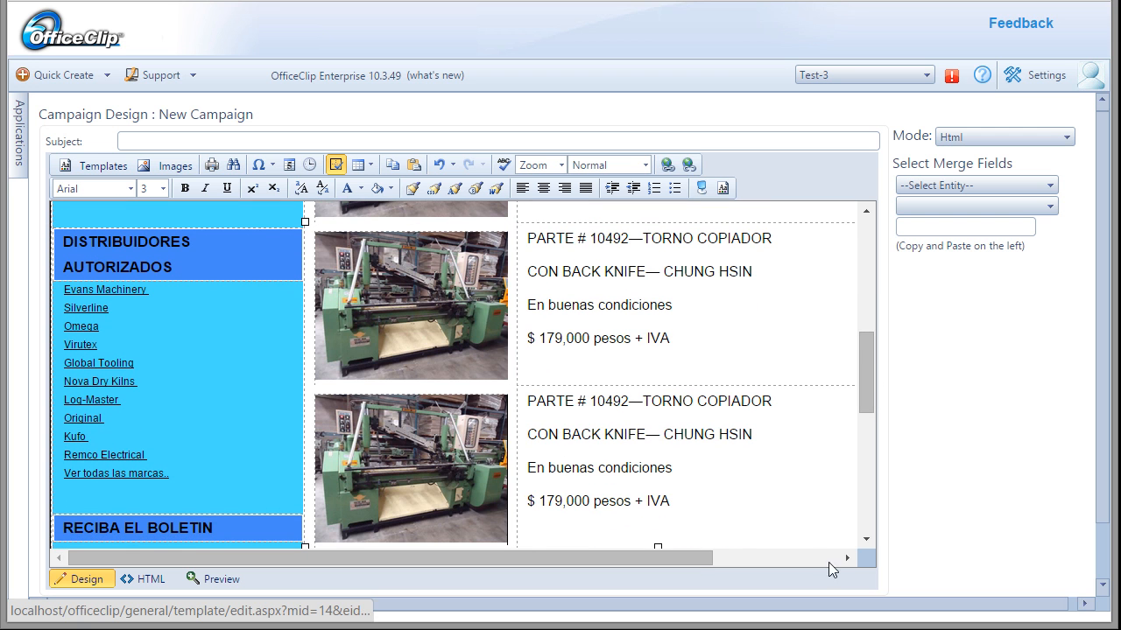
left_click(790, 528)
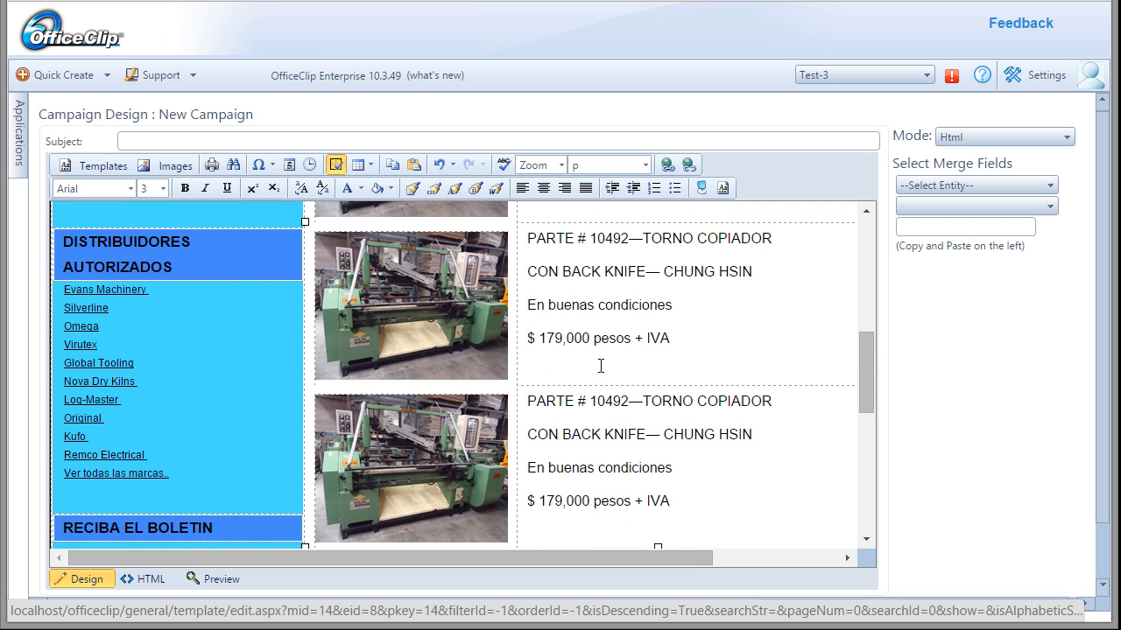
- Review the message back up to its header and look at the Save as template dialog, then cancel it
left_click_drag(864, 368, 867, 312)
left_click_drag(873, 253, 1108, 291)
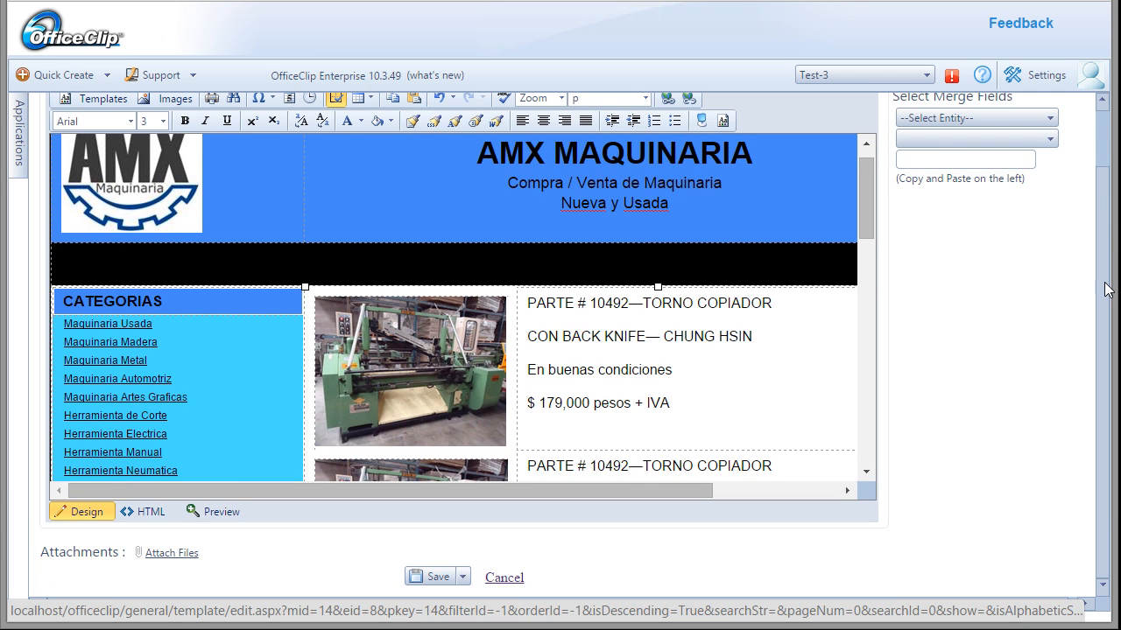
left_click_drag(862, 192, 865, 174)
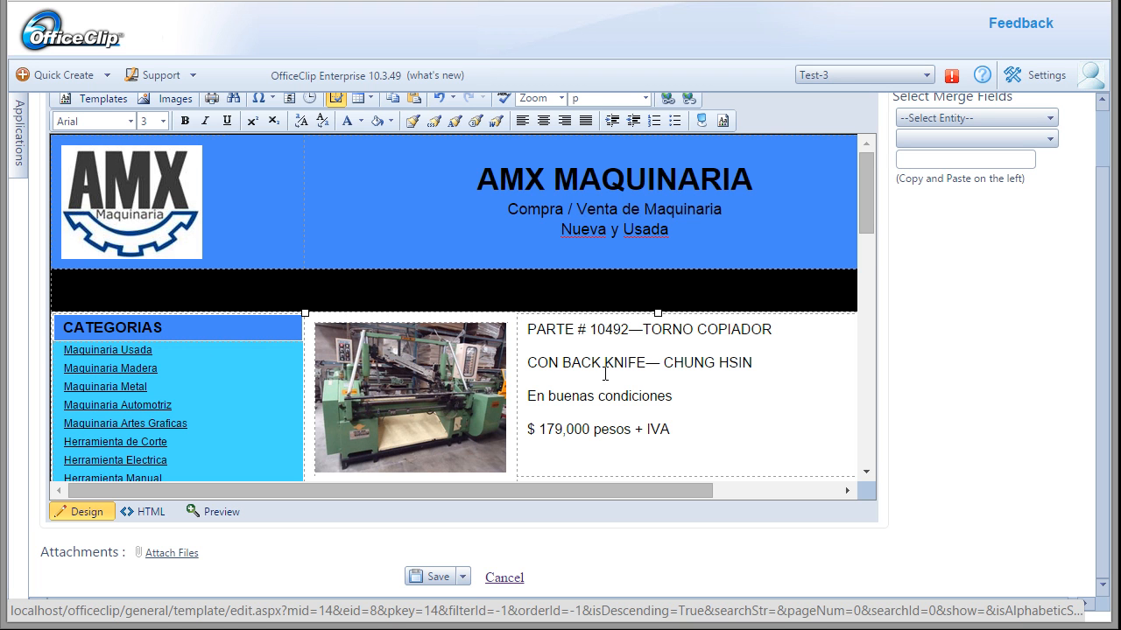
left_click(465, 578)
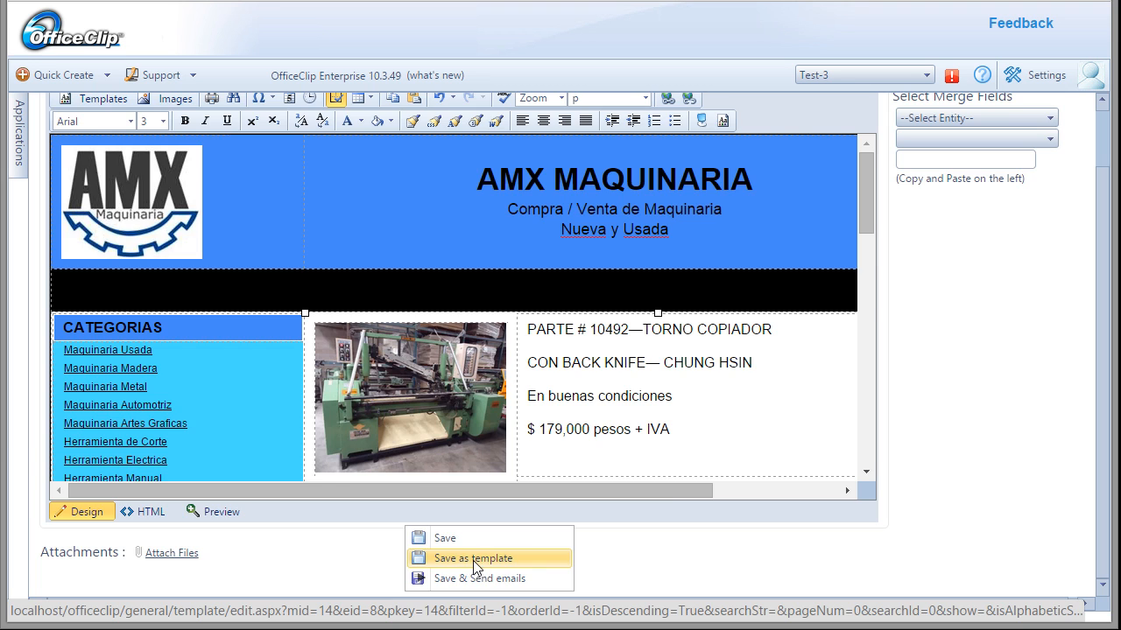
left_click(473, 560)
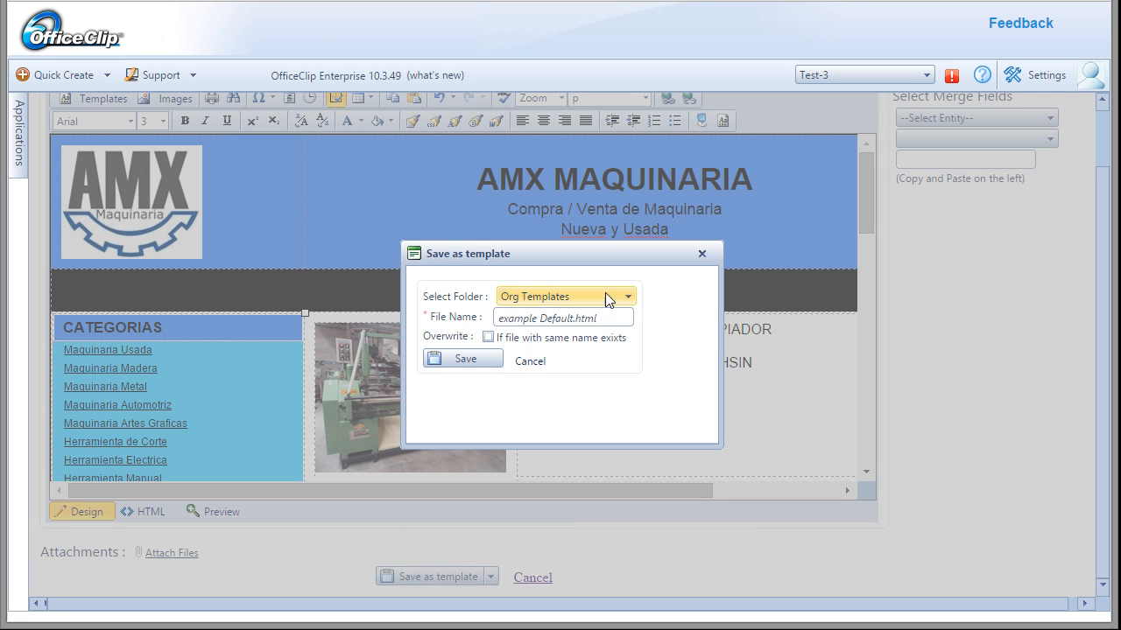
left_click(529, 362)
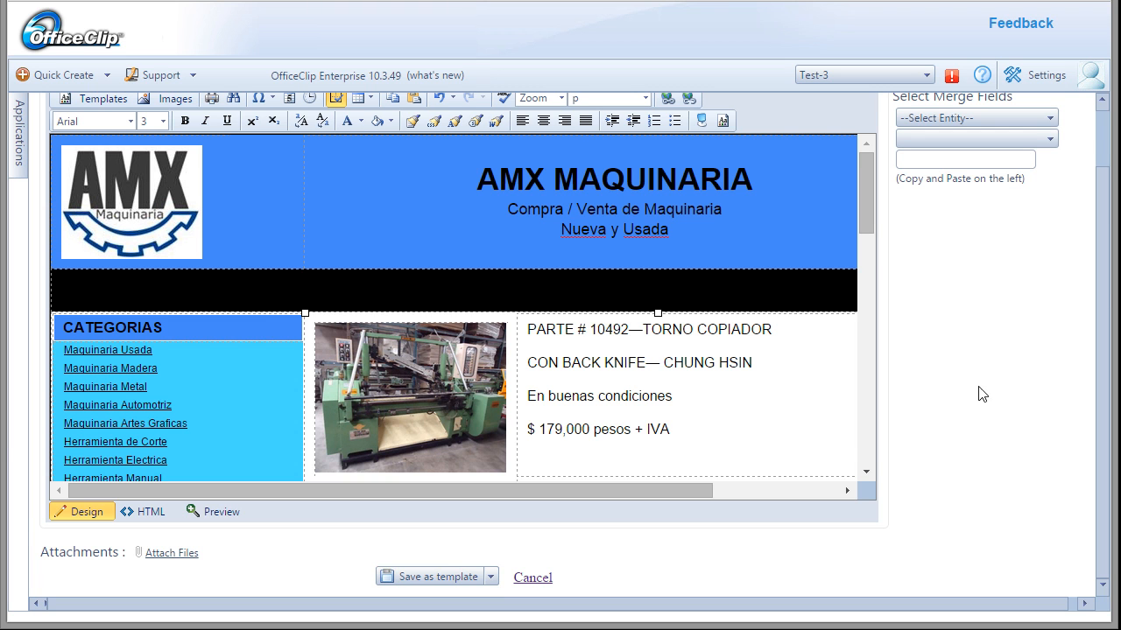
- Set the campaign subject to "Information for {{ContactManager.FirstName}}", taking the merge field from the ContactManager entity's FirstName attribute
scroll(1104, 237, "up", 2)
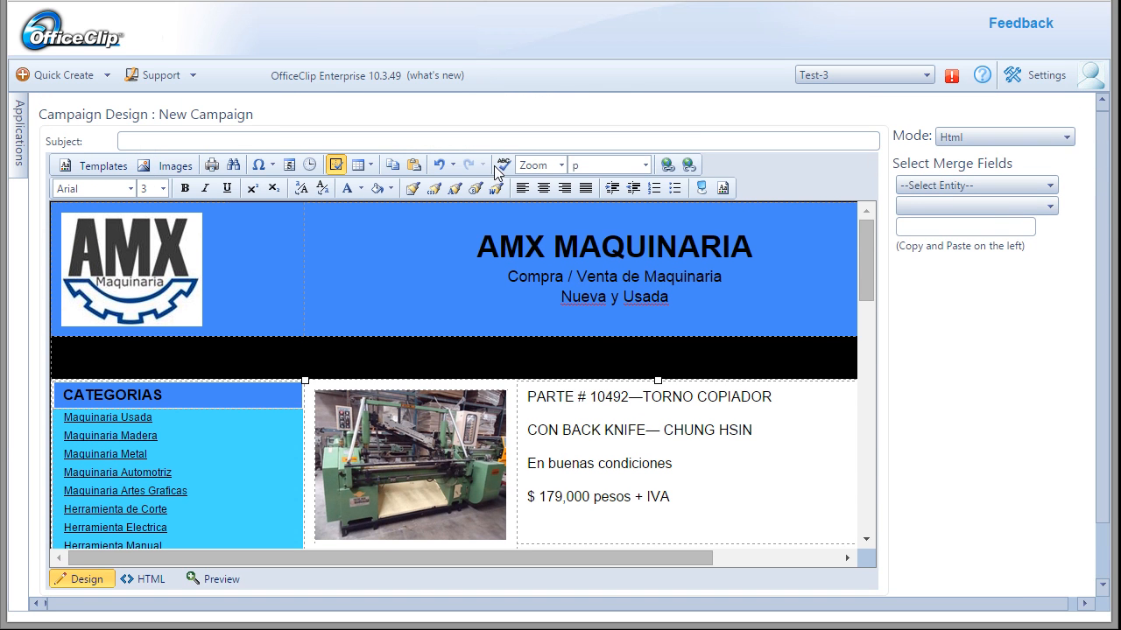
left_click(507, 142)
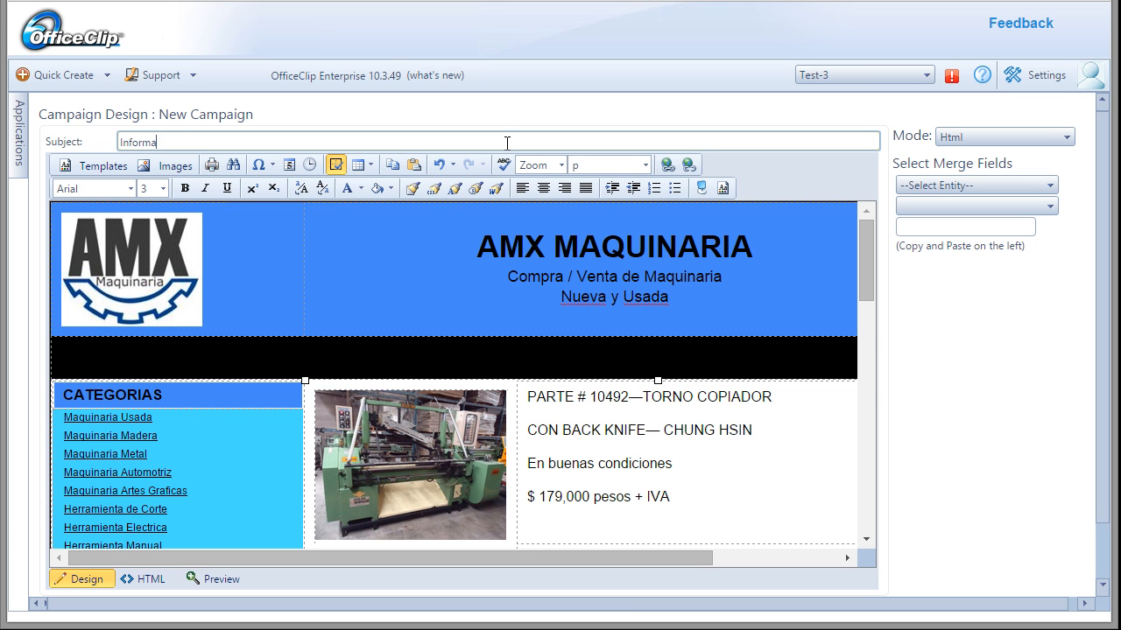
type("Information from")
left_click(1052, 189)
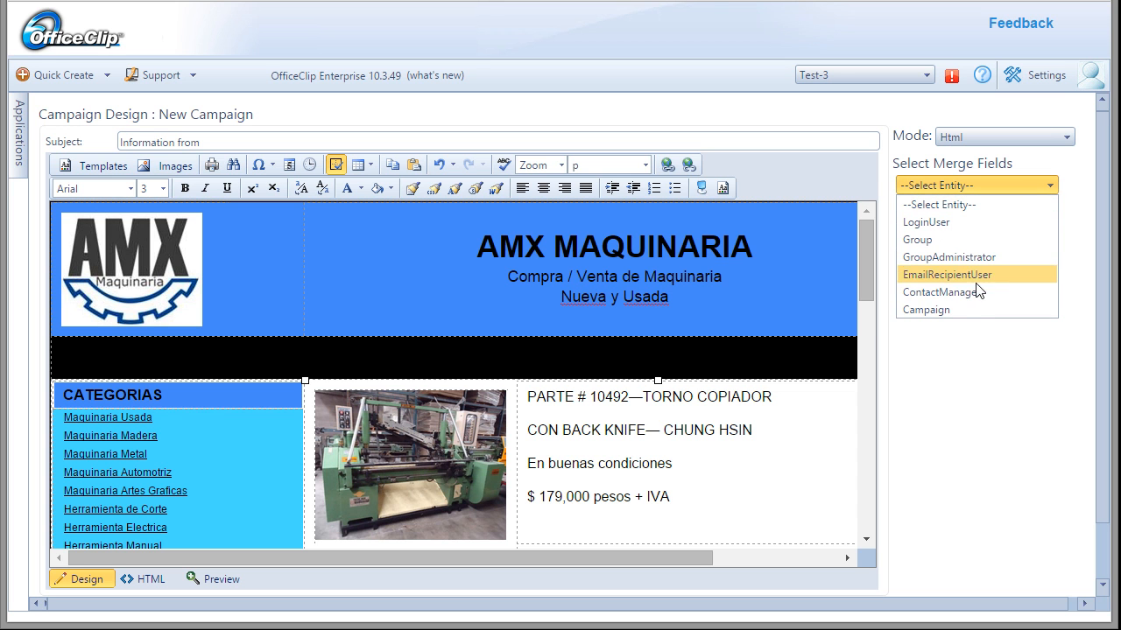
left_click(972, 295)
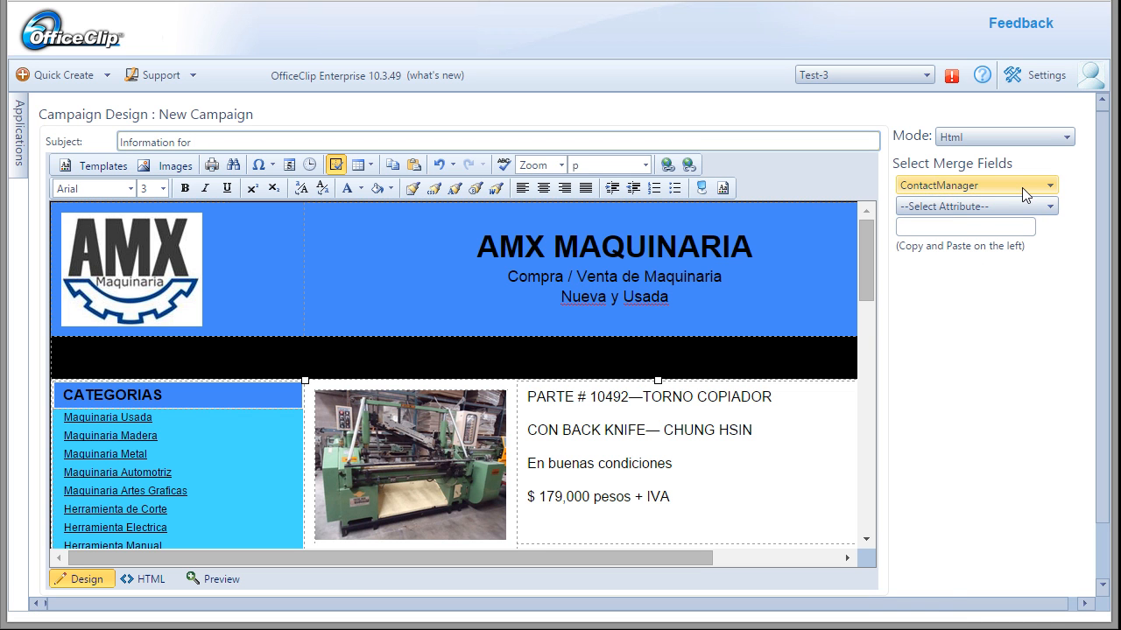
left_click(1003, 208)
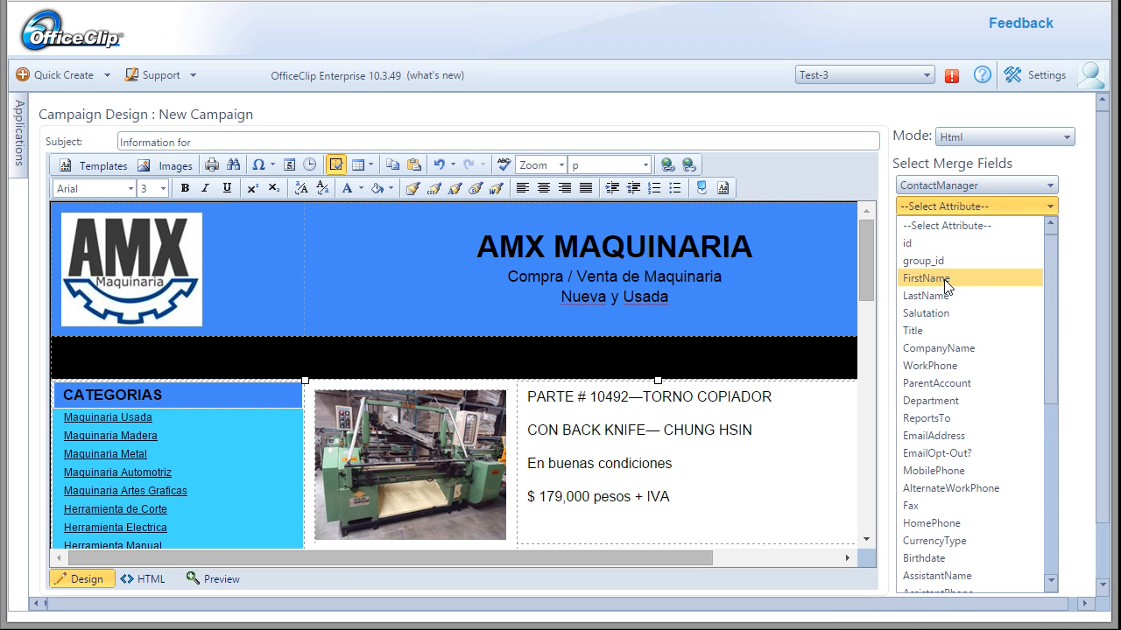
left_click(945, 279)
left_click(999, 229)
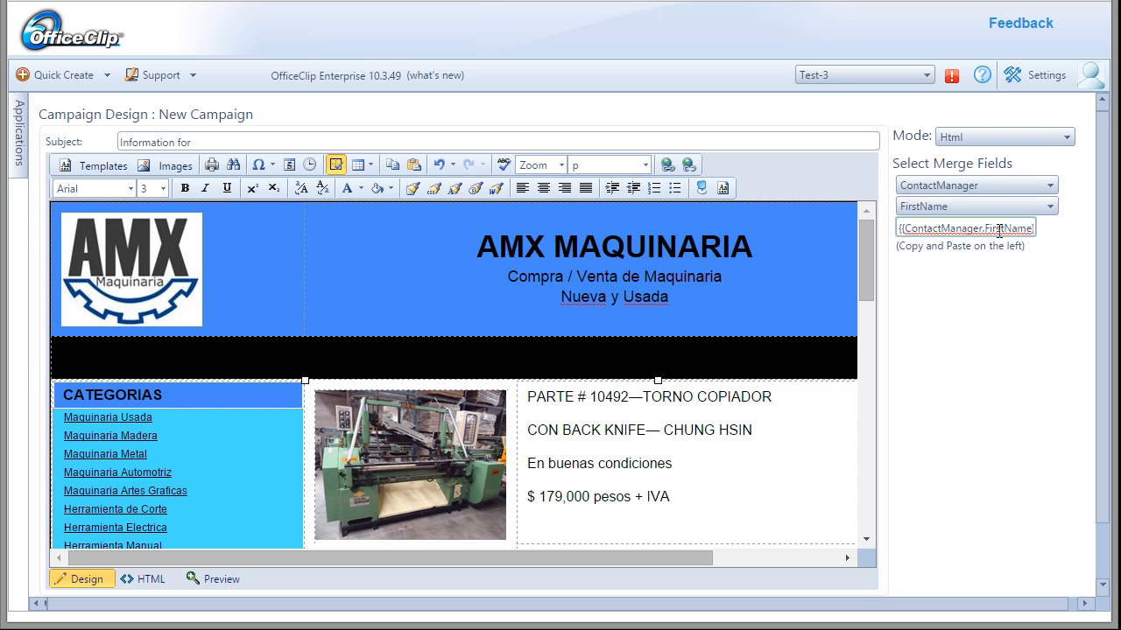
key("ctrl+a")
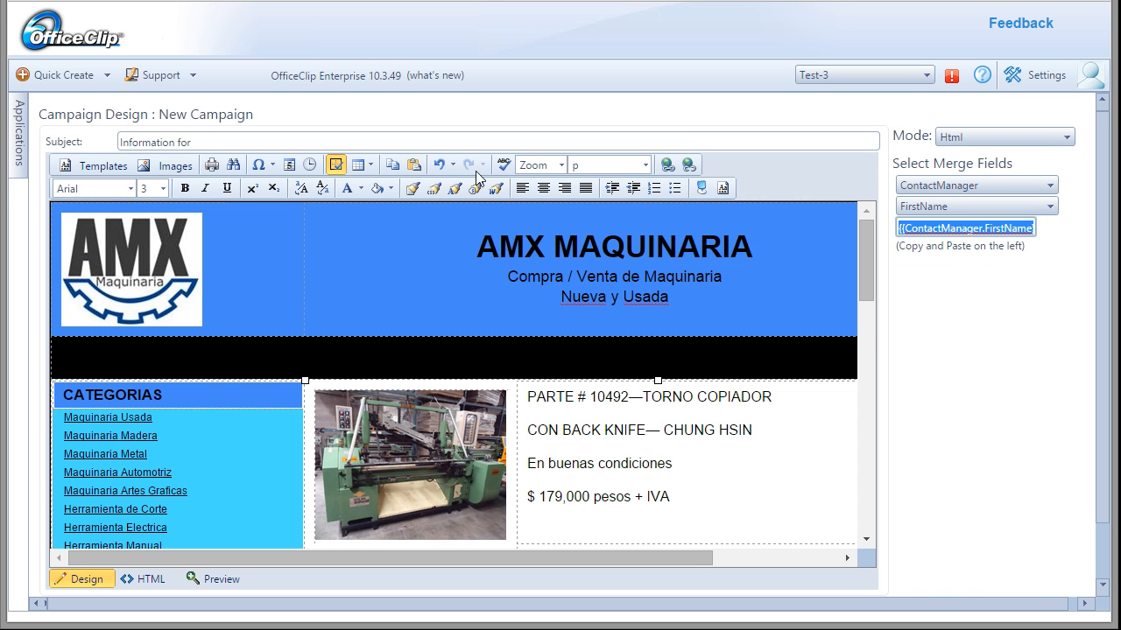
left_click(222, 143)
key("ctrl+v")
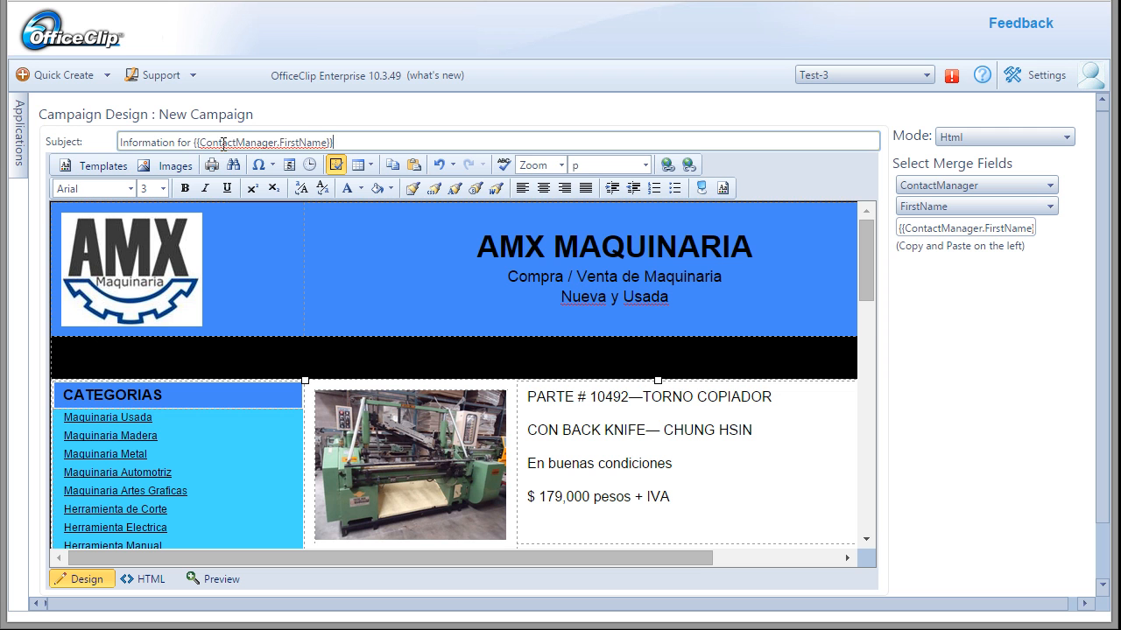
- Append the ContactManager entity's LastName merge field, {{ContactManager.LastName}}, to the end of the campaign subject
left_click(919, 206)
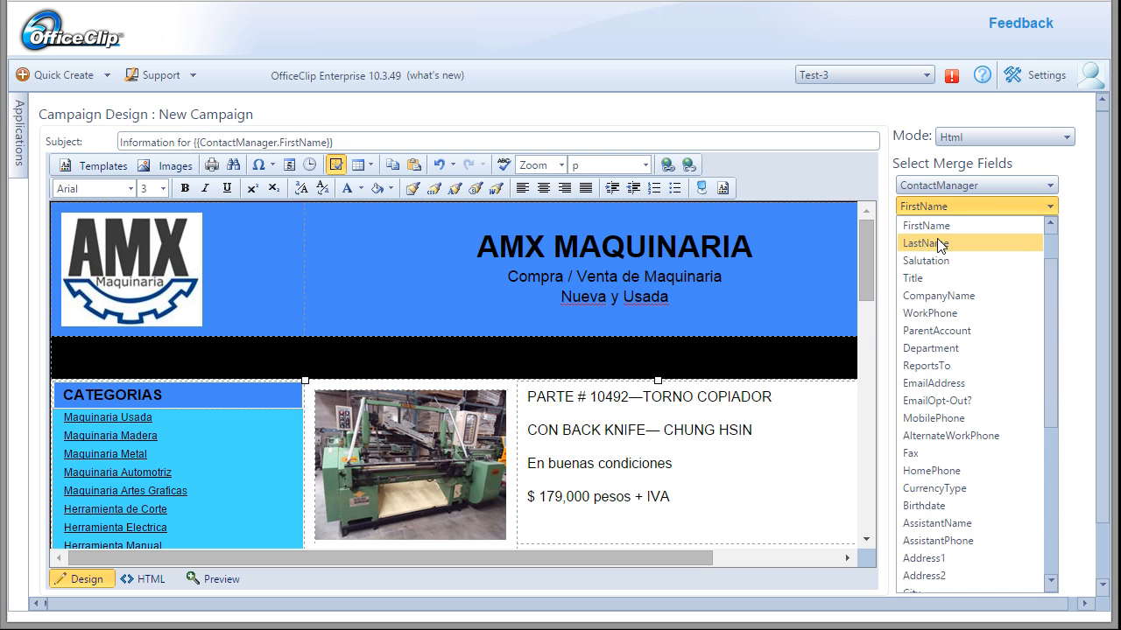
left_click(935, 245)
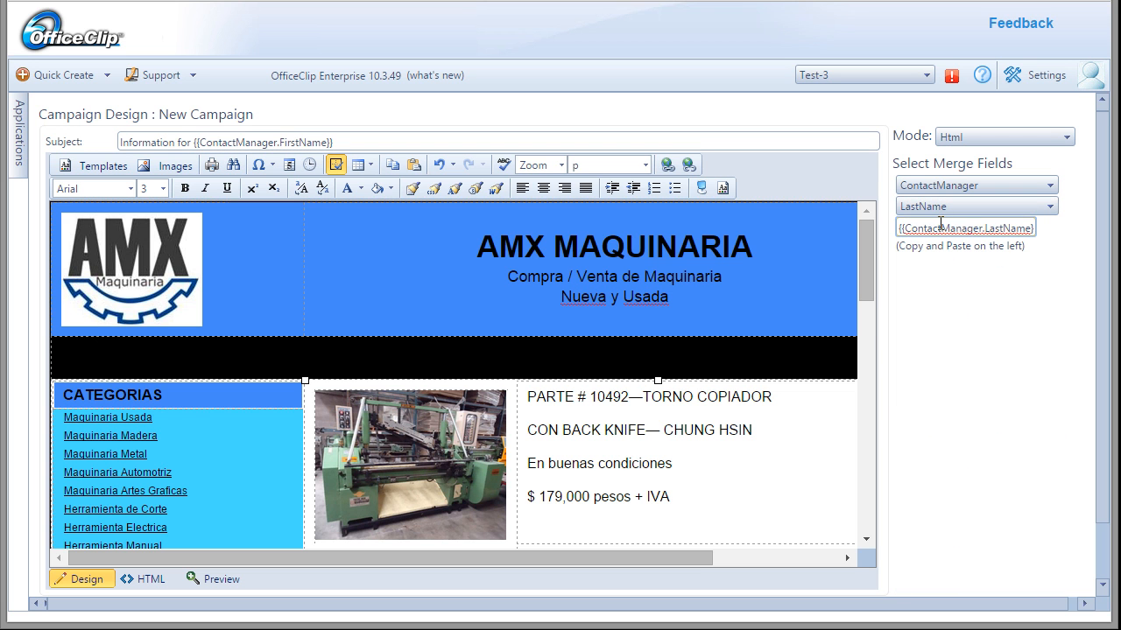
left_click(941, 226)
key("ctrl+c")
left_click(425, 140)
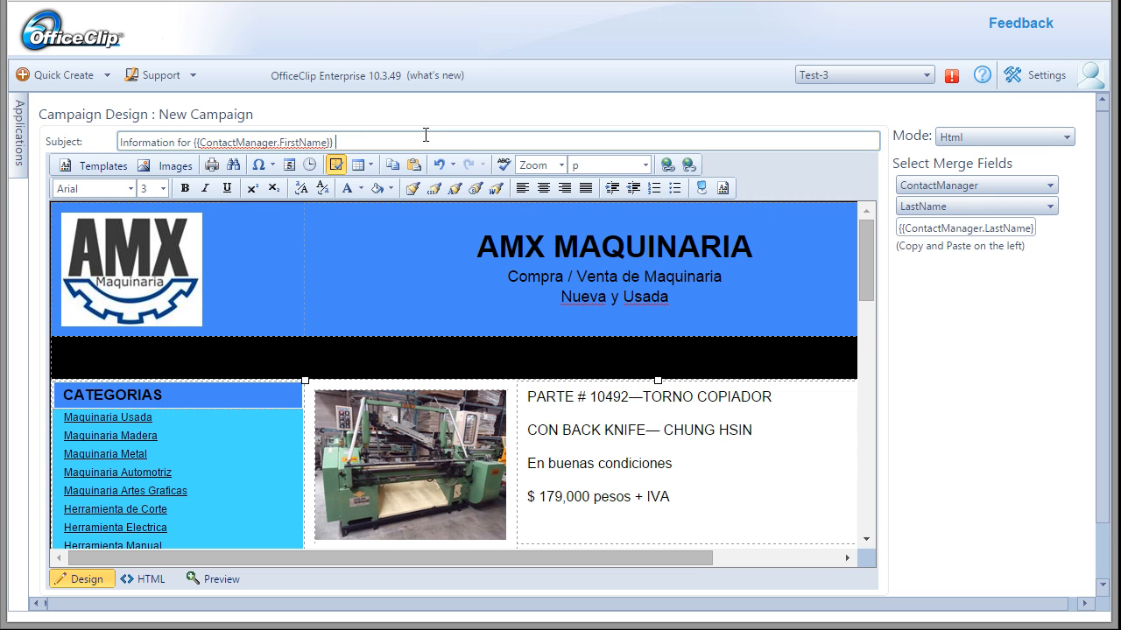
key("ctrl+v")
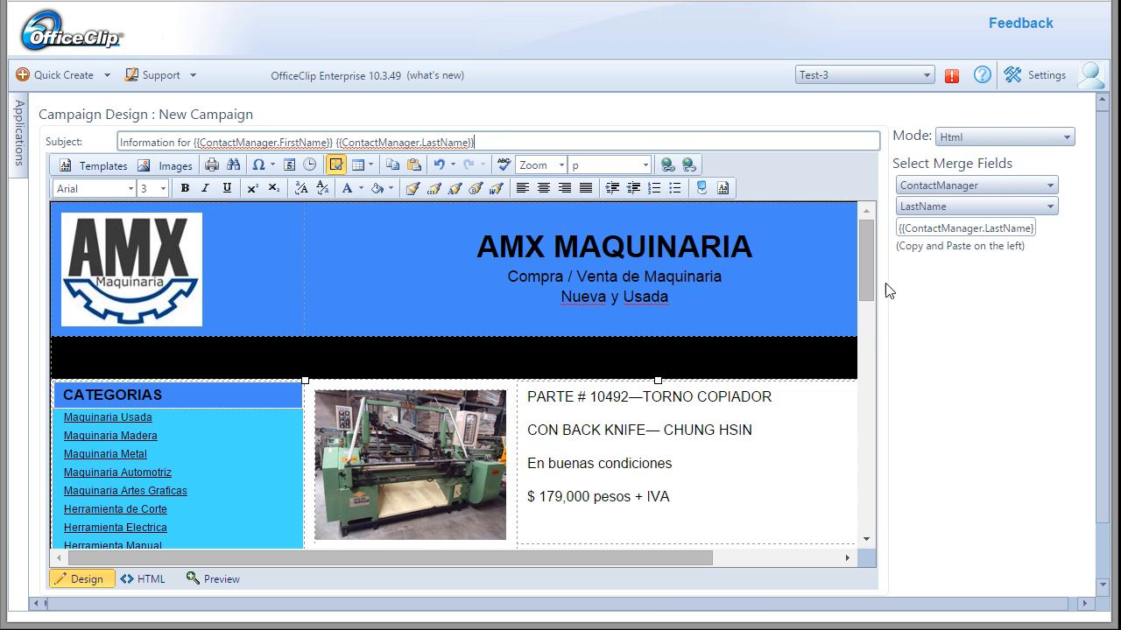
- Save the campaign design without sending any emails or storing it as a template
scroll(1101, 311, "down", 2)
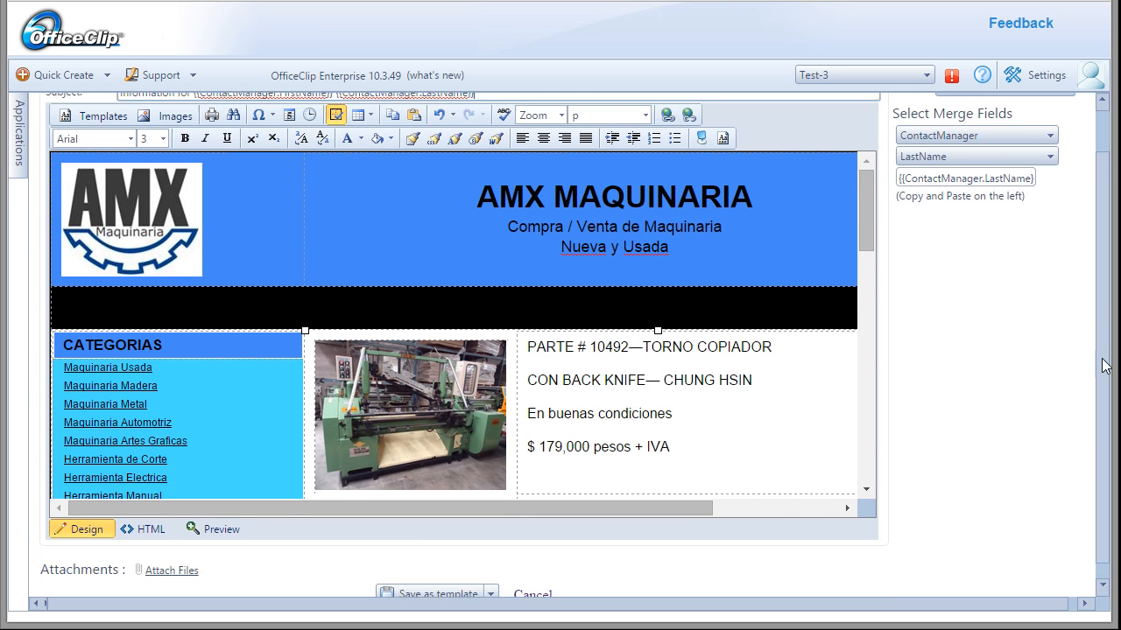
left_click(491, 576)
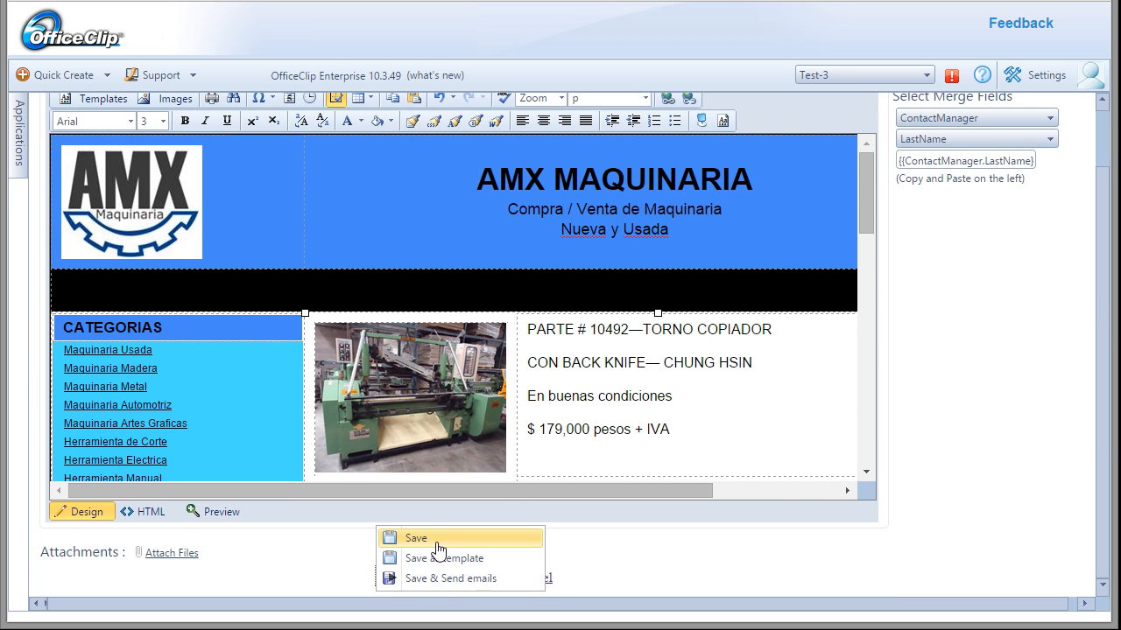
left_click(408, 537)
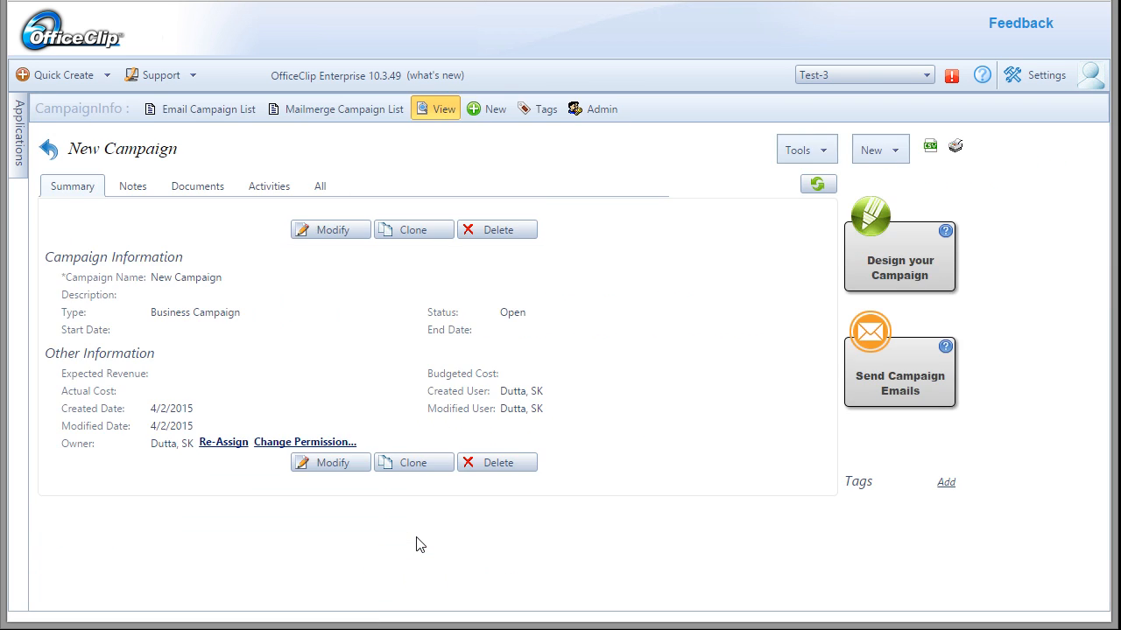
- Reopen New Campaign's saved design and save it again with the option that proceeds to sending emails
left_click(903, 270)
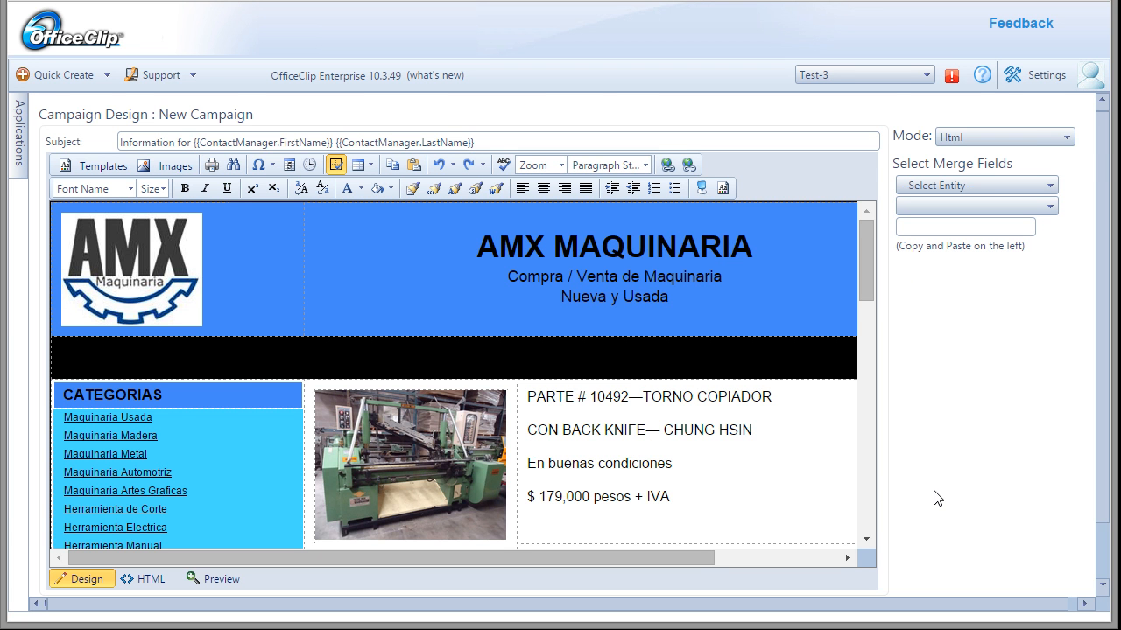
scroll(937, 499, "down", 1)
left_click(462, 578)
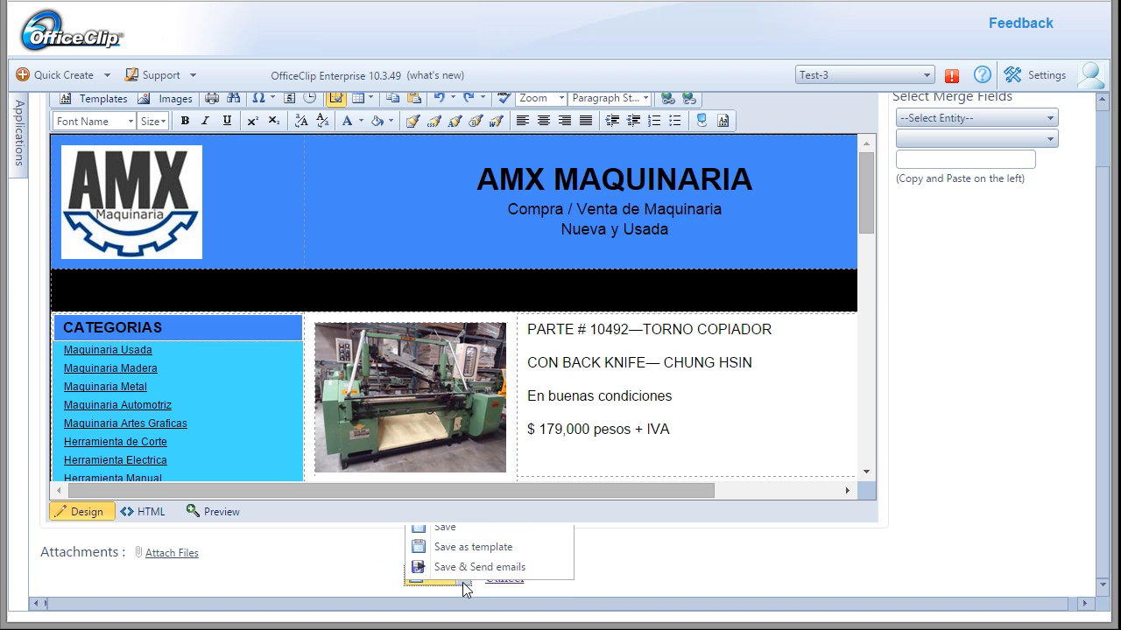
left_click(465, 578)
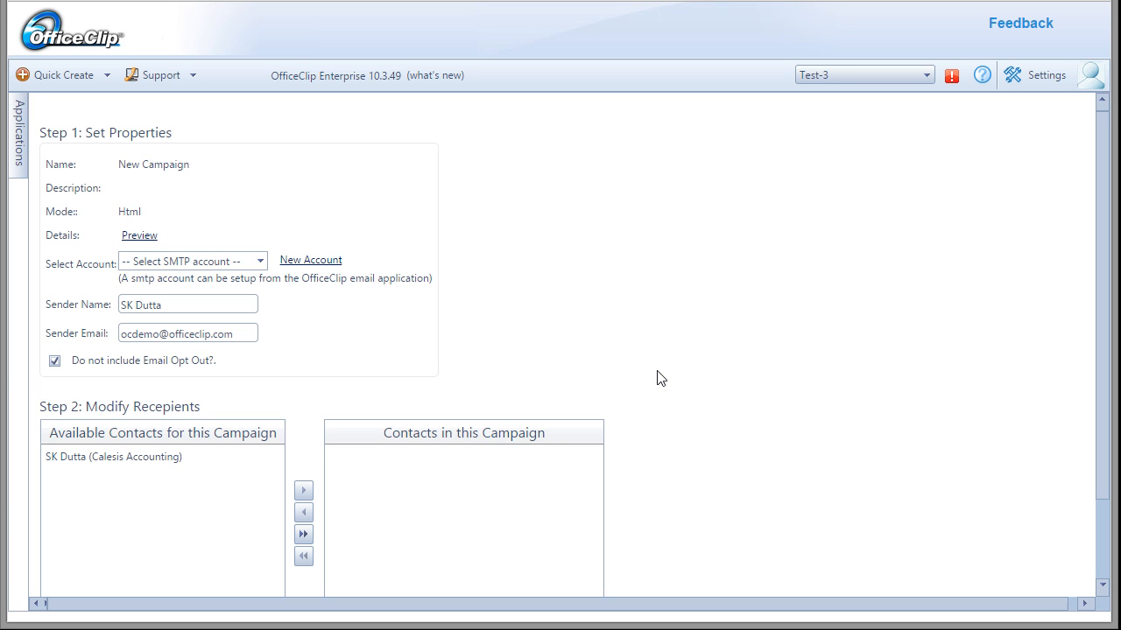
left_click(254, 260)
left_click(234, 295)
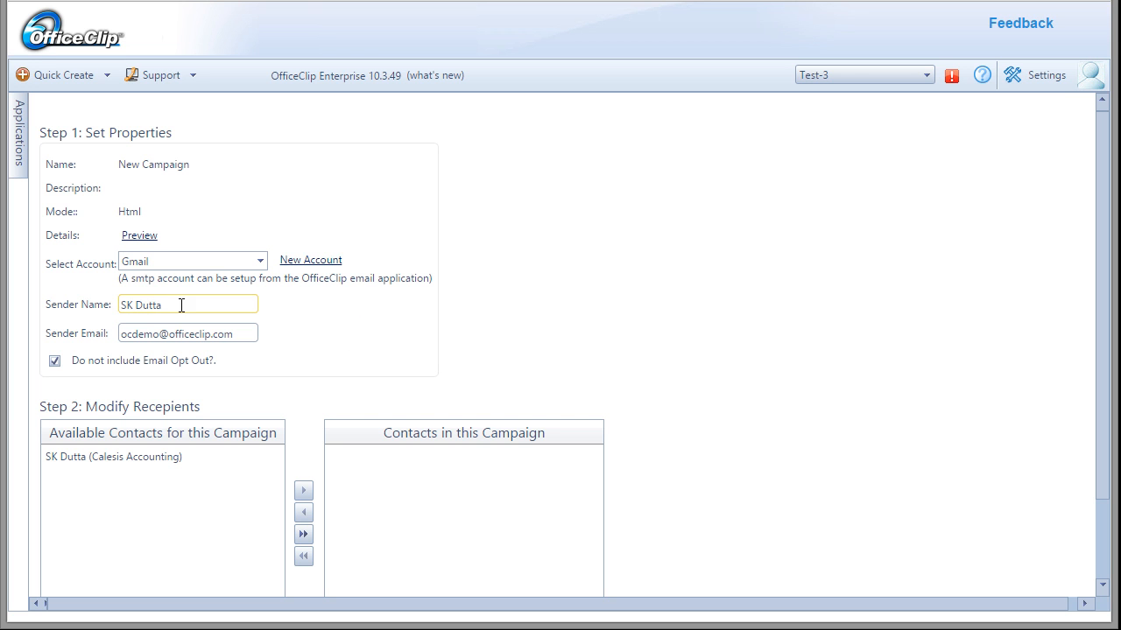
scroll(818, 418, "down", 2)
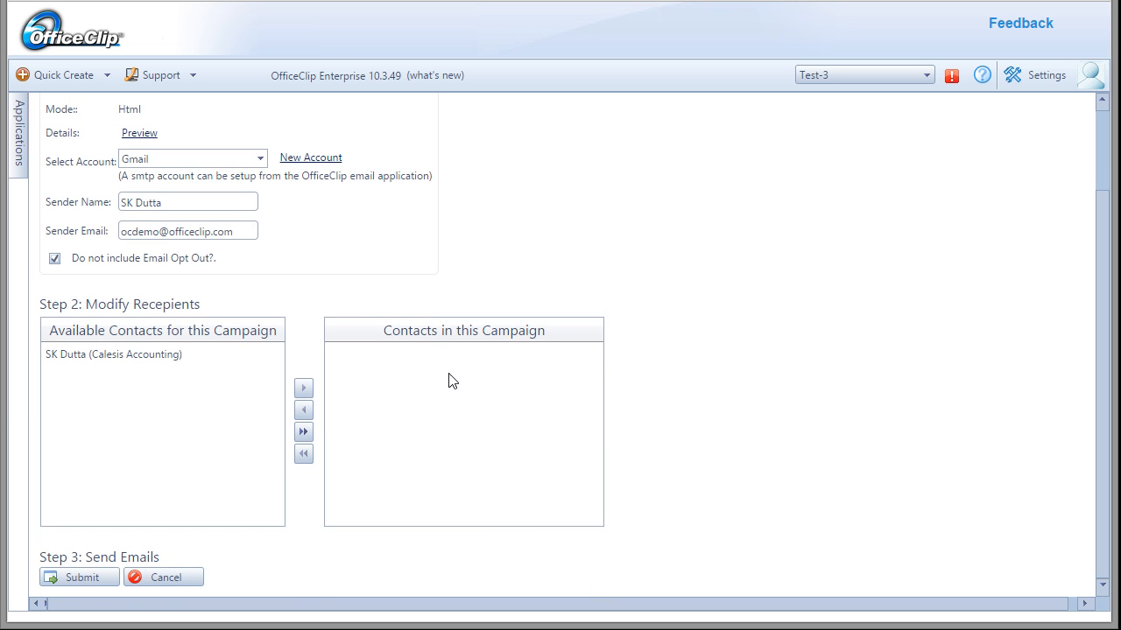
left_click(151, 365)
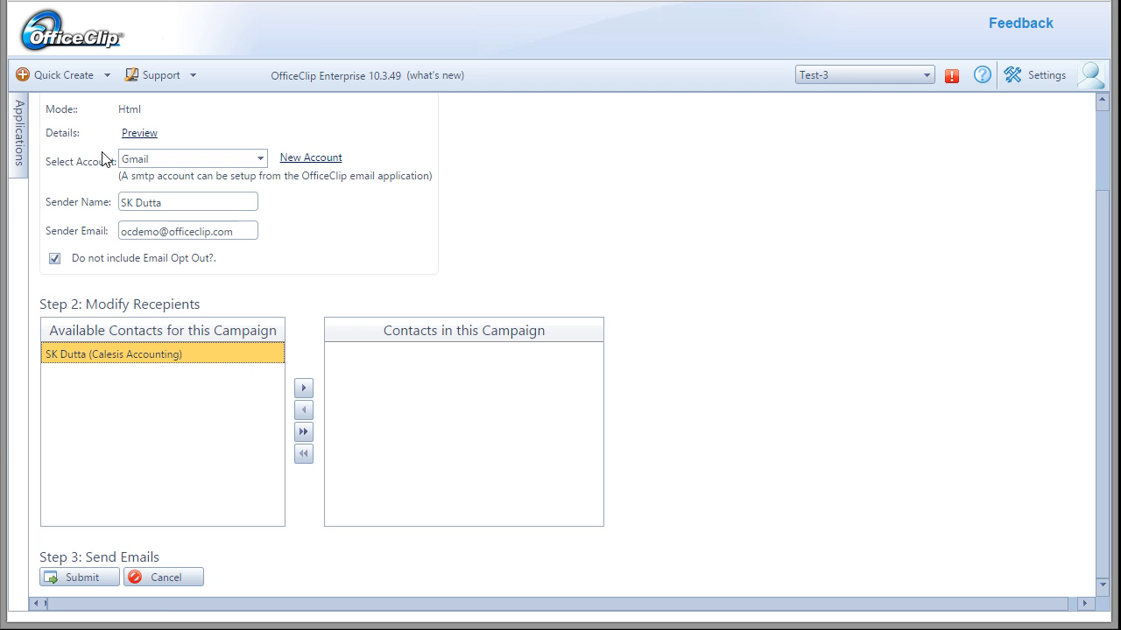
- Open the Calesis Accounting contact's record from the CRM Contacts and check its email address
left_click(21, 145)
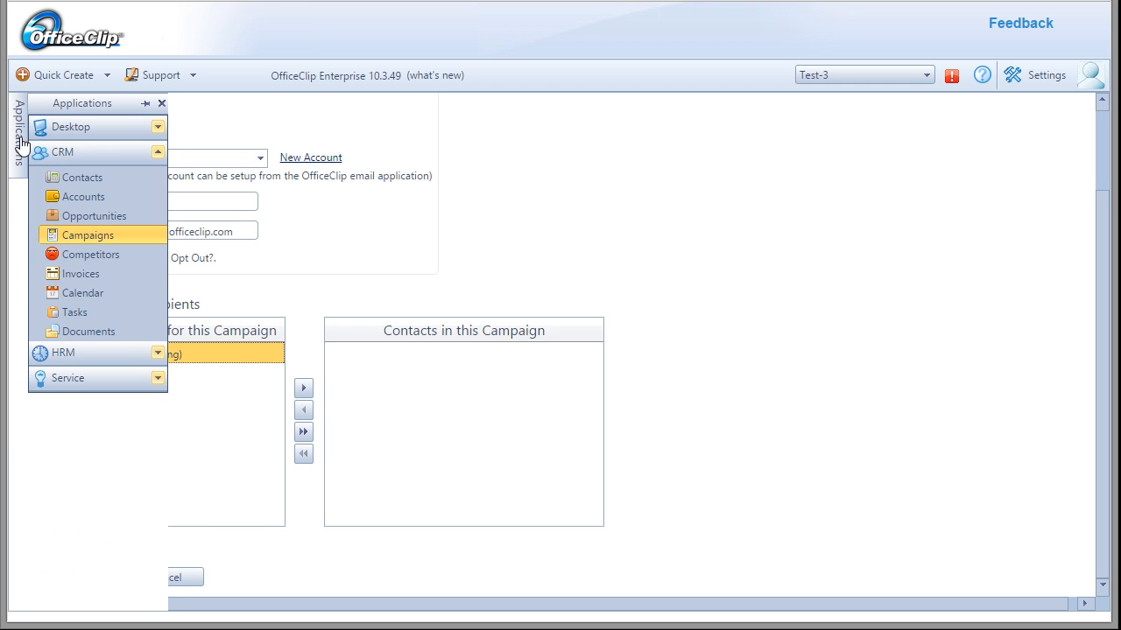
left_click(70, 179)
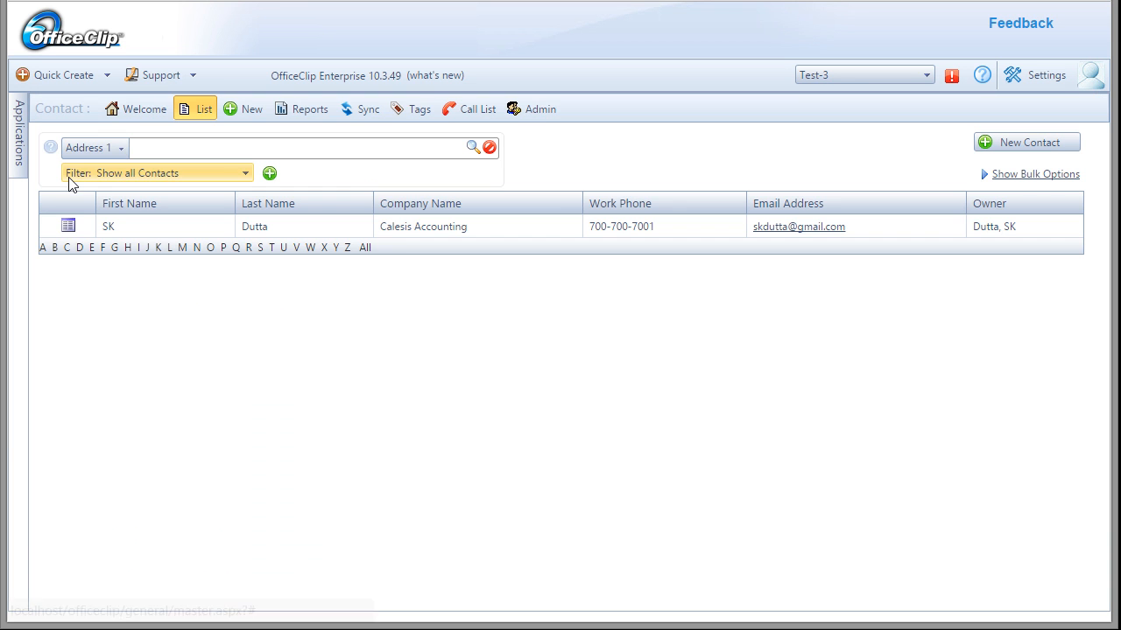
left_click(66, 226)
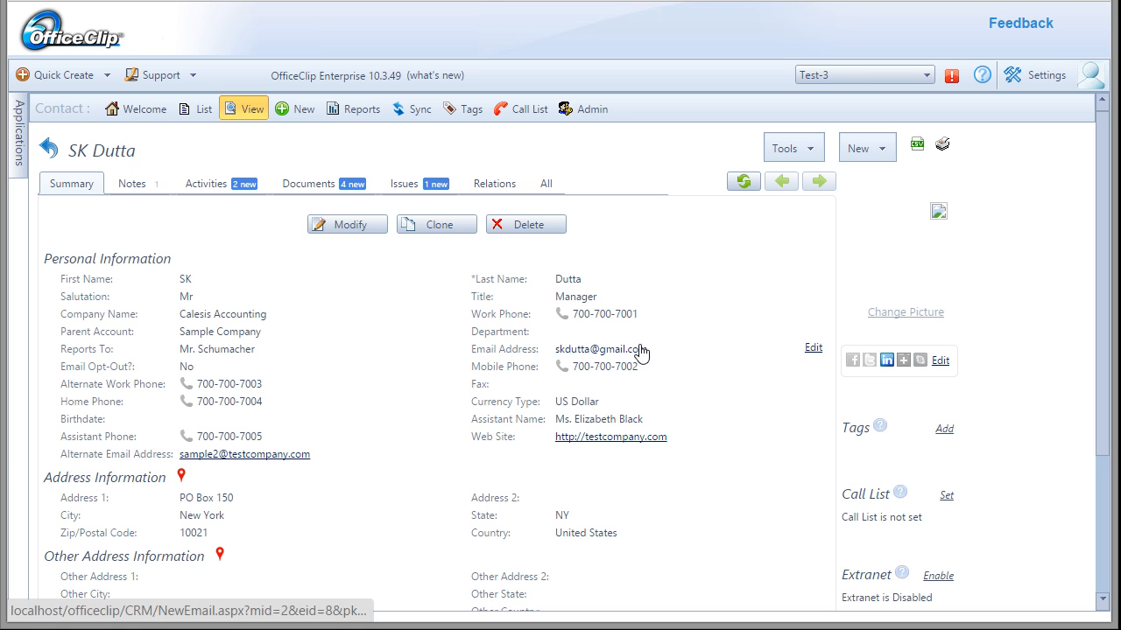
- Go back to the CRM campaigns, open New Campaign and start sending its campaign emails
mouse_move(19, 160)
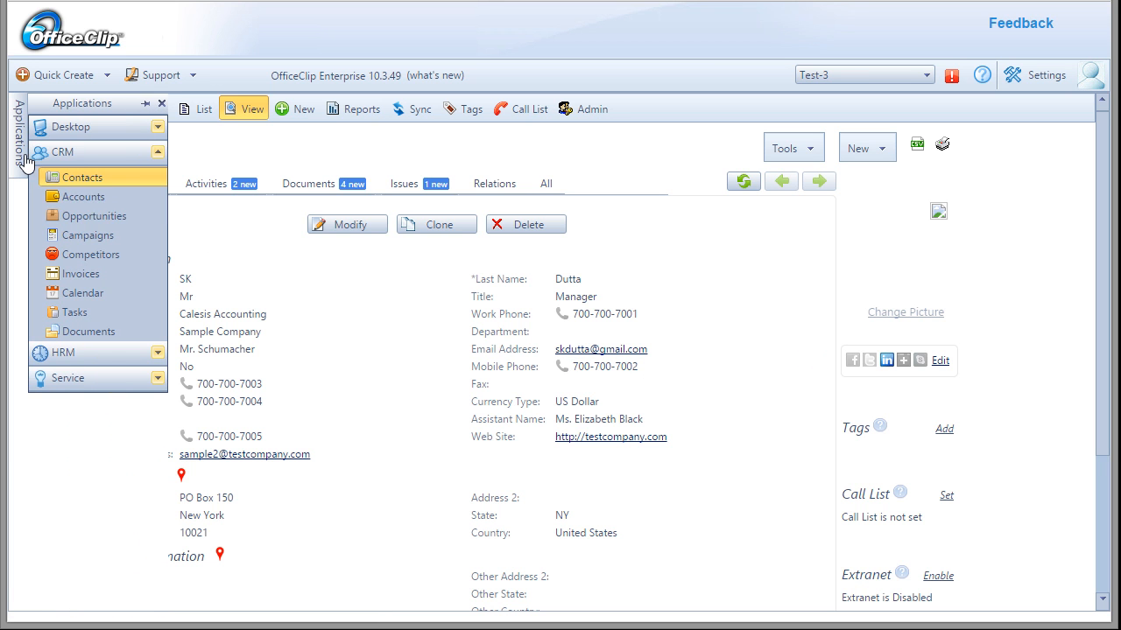
left_click(88, 237)
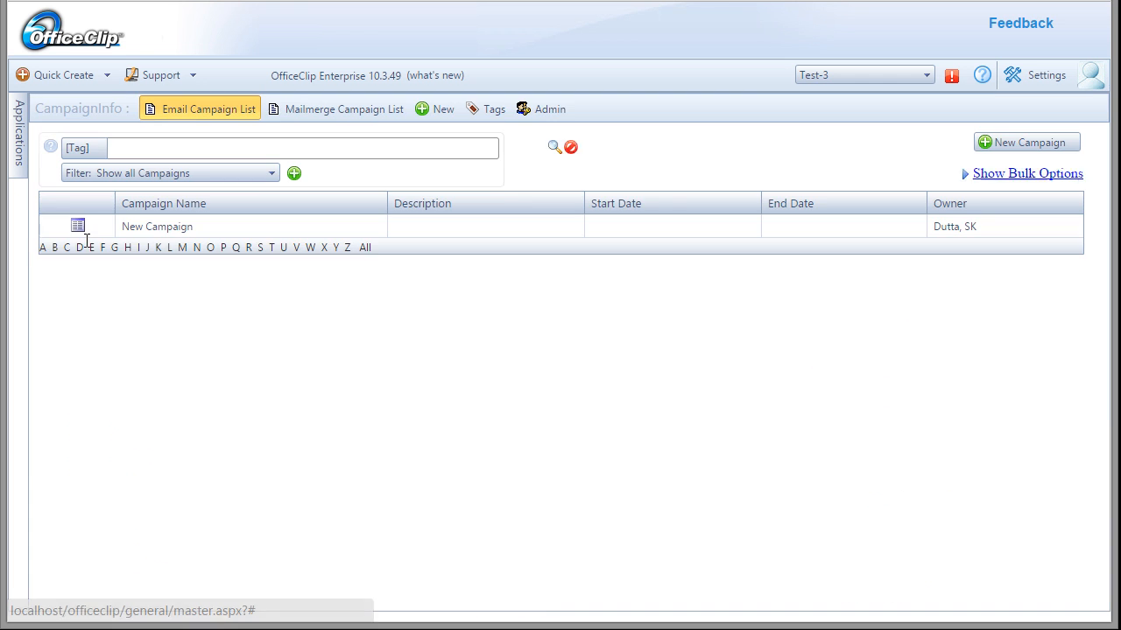
left_click(77, 227)
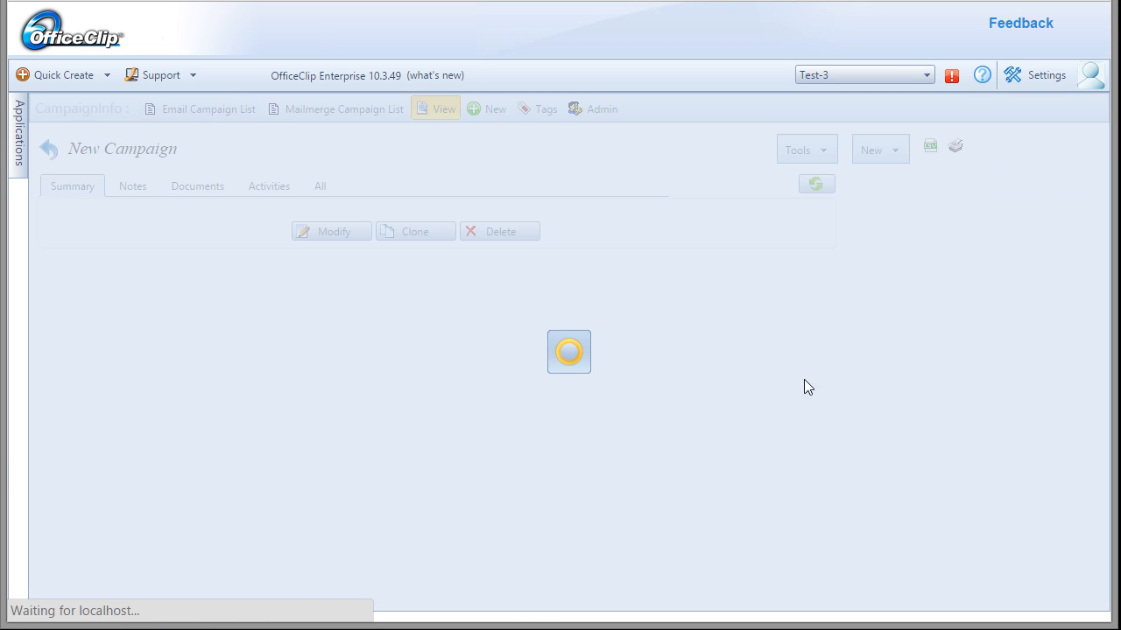
left_click(863, 390)
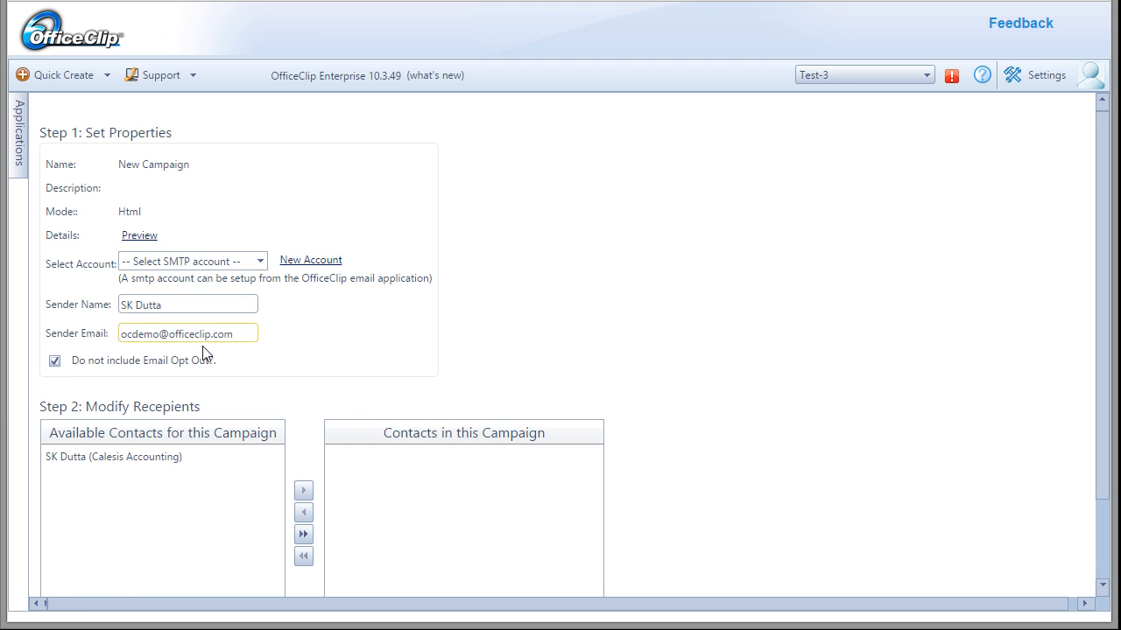
- Preview the campaign message, read through its listings and lower sections, and close the preview
scroll(760, 375, "down", 1)
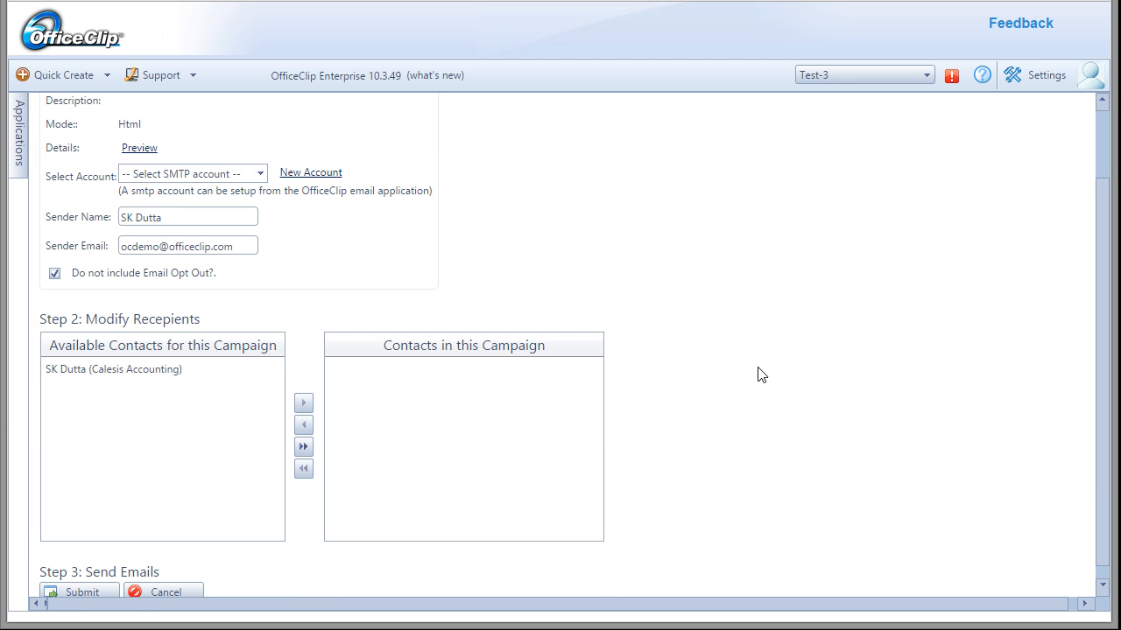
left_click(148, 154)
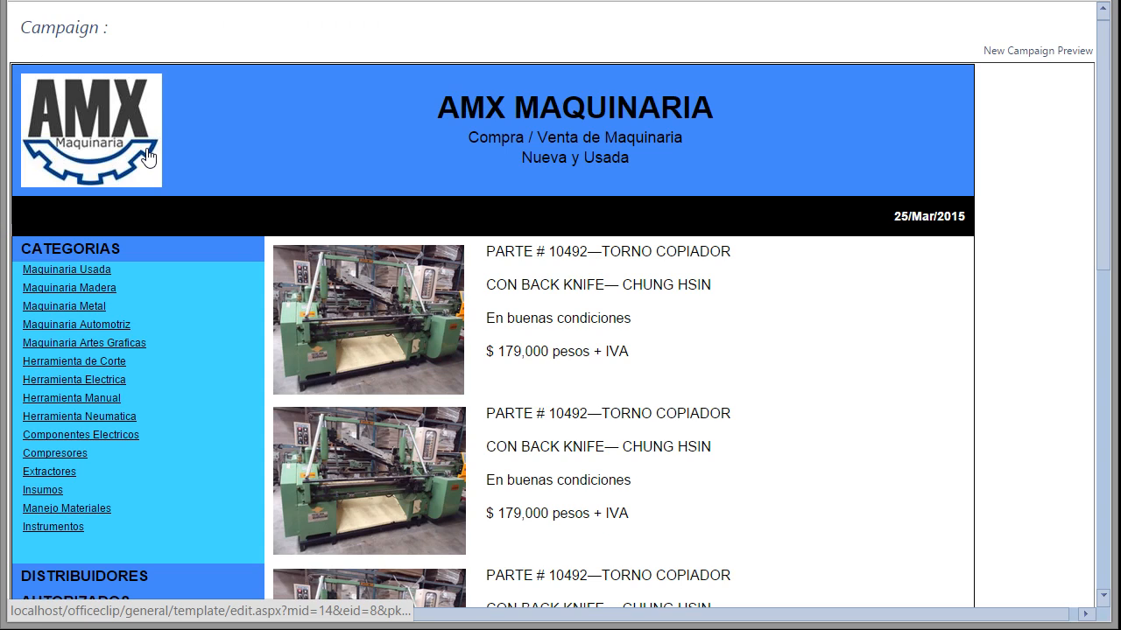
scroll(778, 408, "down", 7)
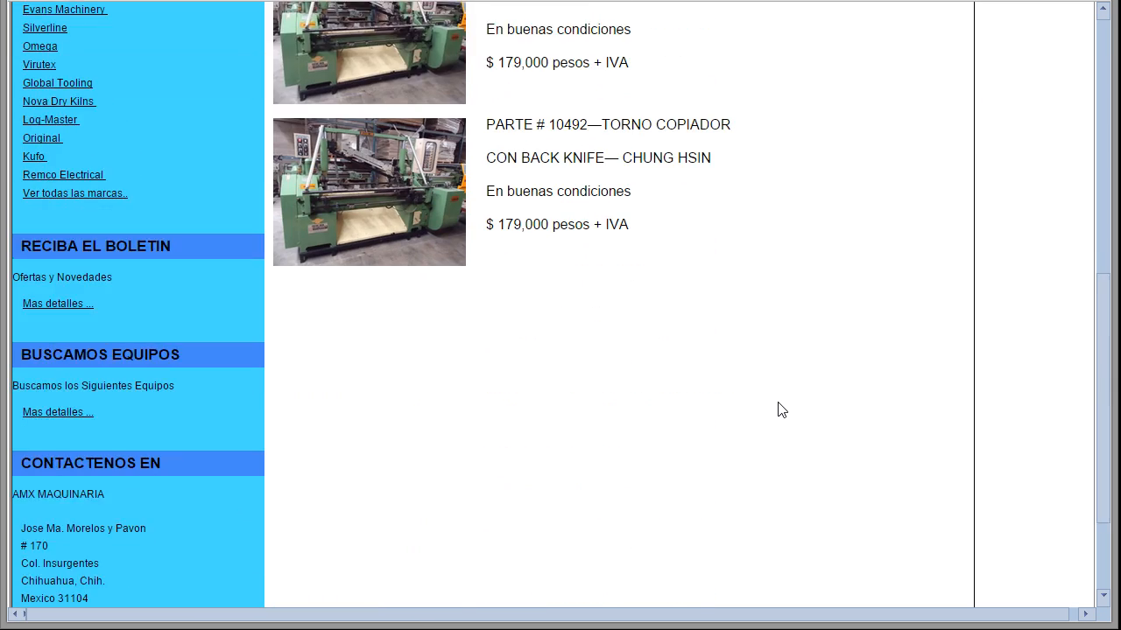
scroll(779, 408, "up", 7)
key("alt+F4")
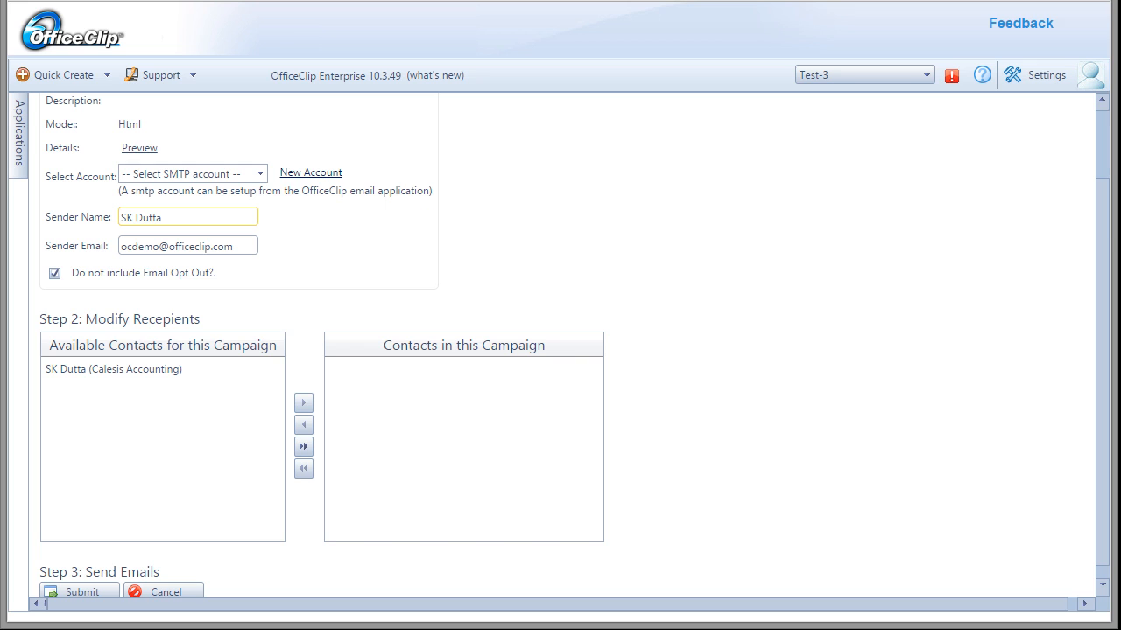
- Set the SMTP account to Gmail and add the Calesis Accounting contact to the campaign's recipients
left_click(199, 167)
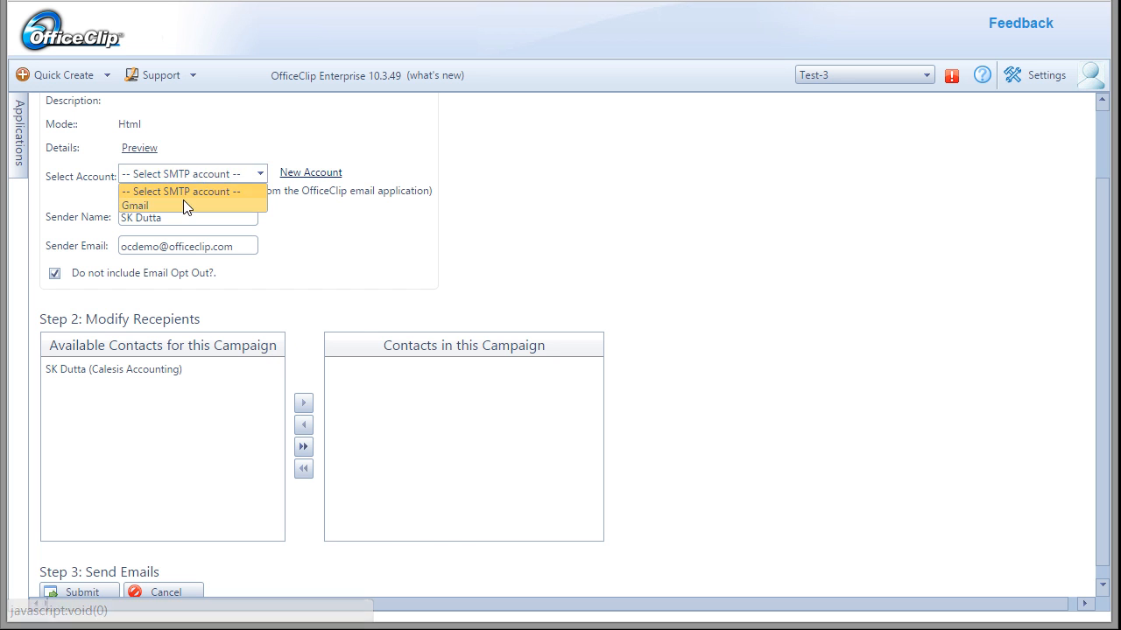
left_click(183, 205)
left_click(149, 370)
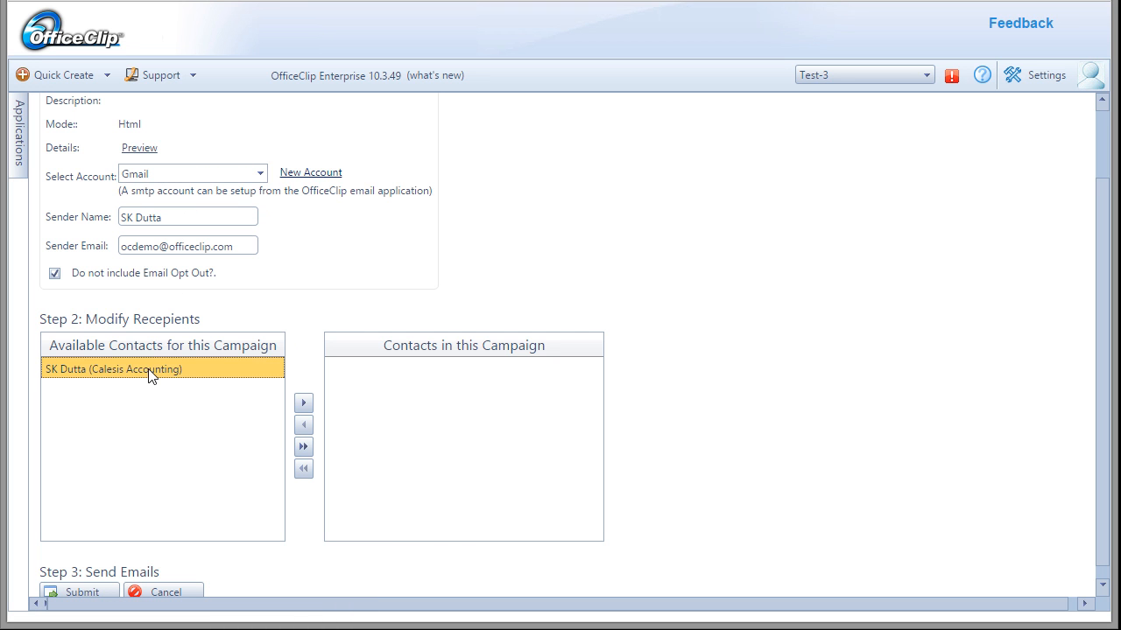
left_click(303, 402)
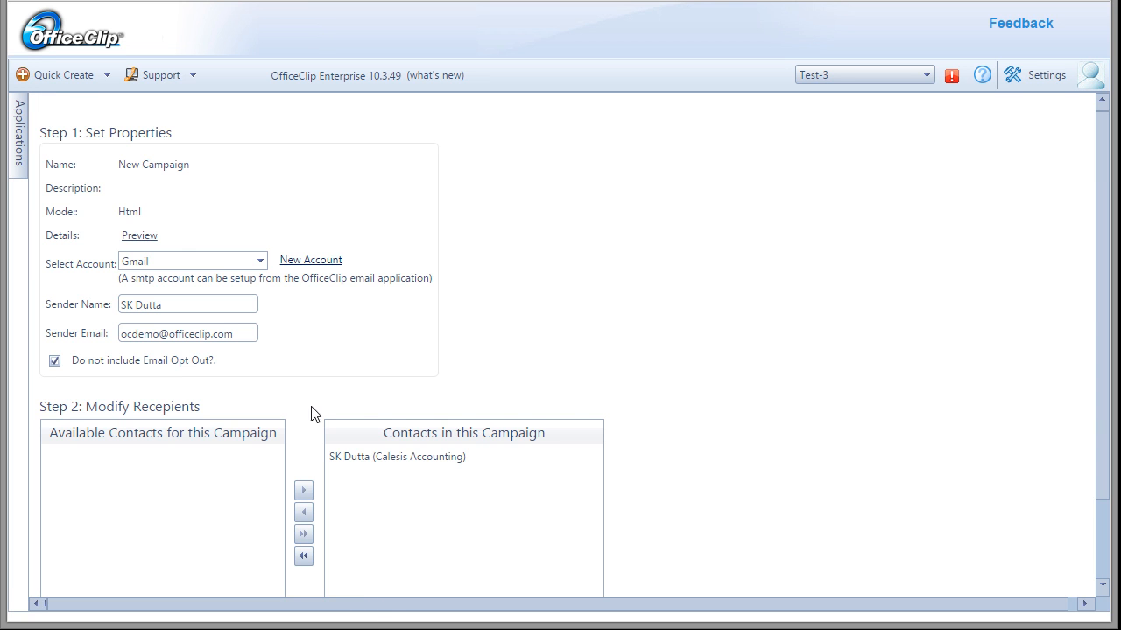
- Submit the campaign emails for sending and acknowledge the confirmation
scroll(753, 438, "down", 2)
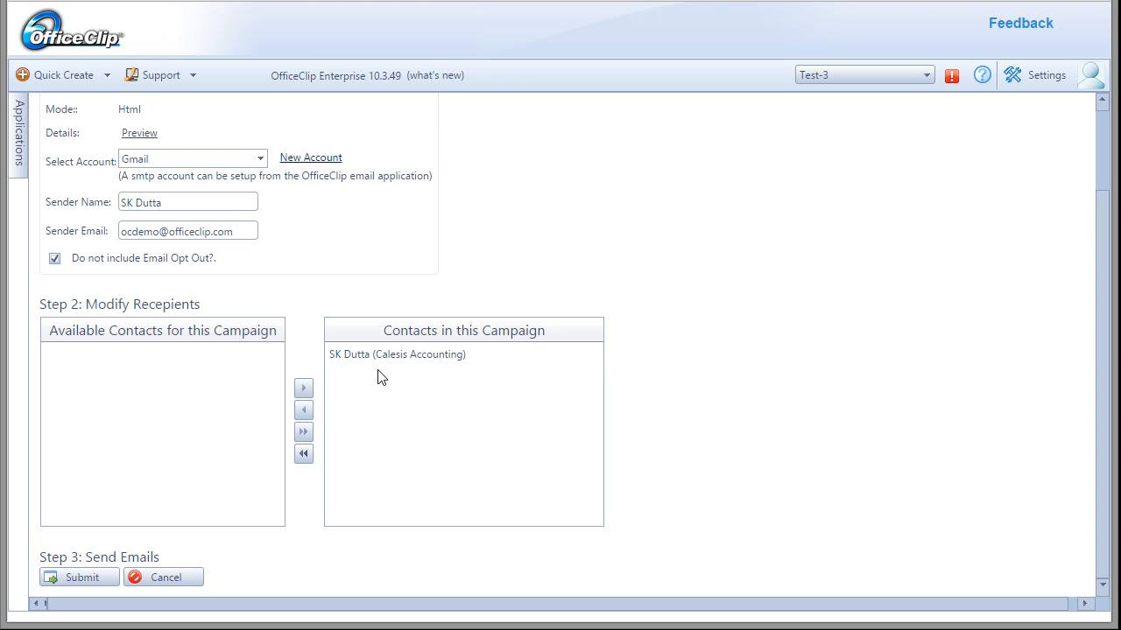
left_click(83, 579)
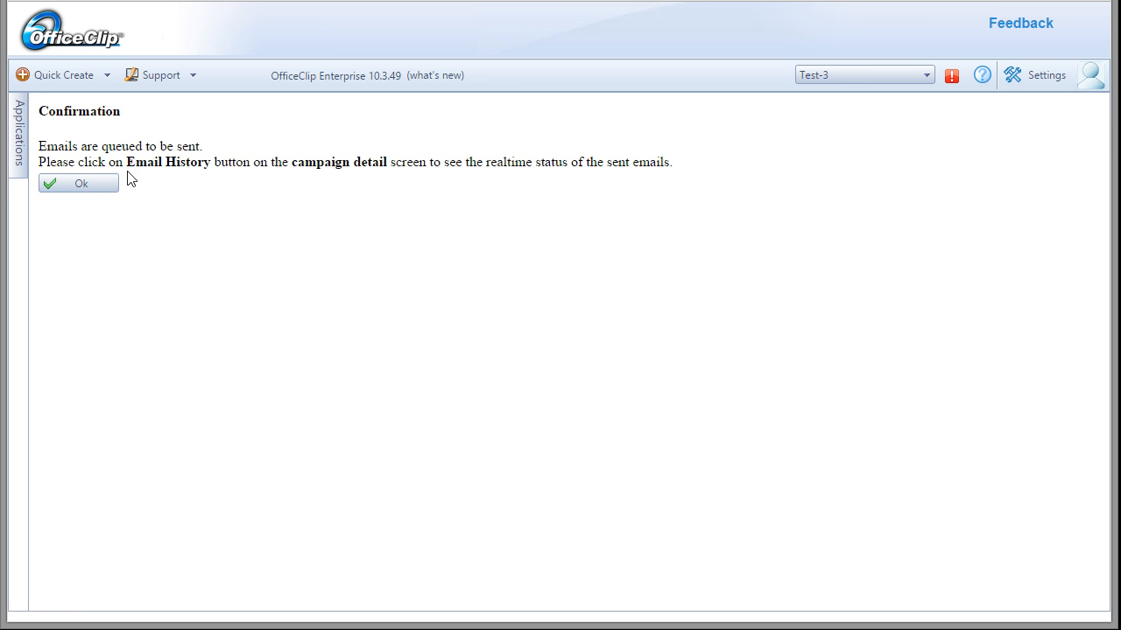
left_click(85, 185)
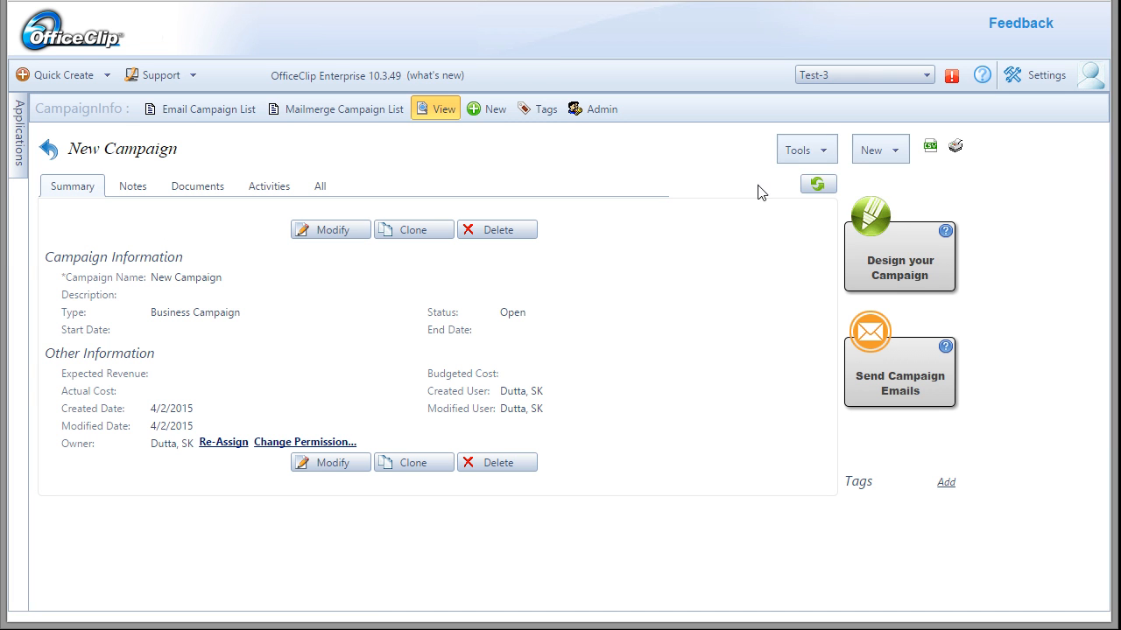
- Open the campaign's Email History, filter it to All mails to check the mail status, and close it
left_click(801, 150)
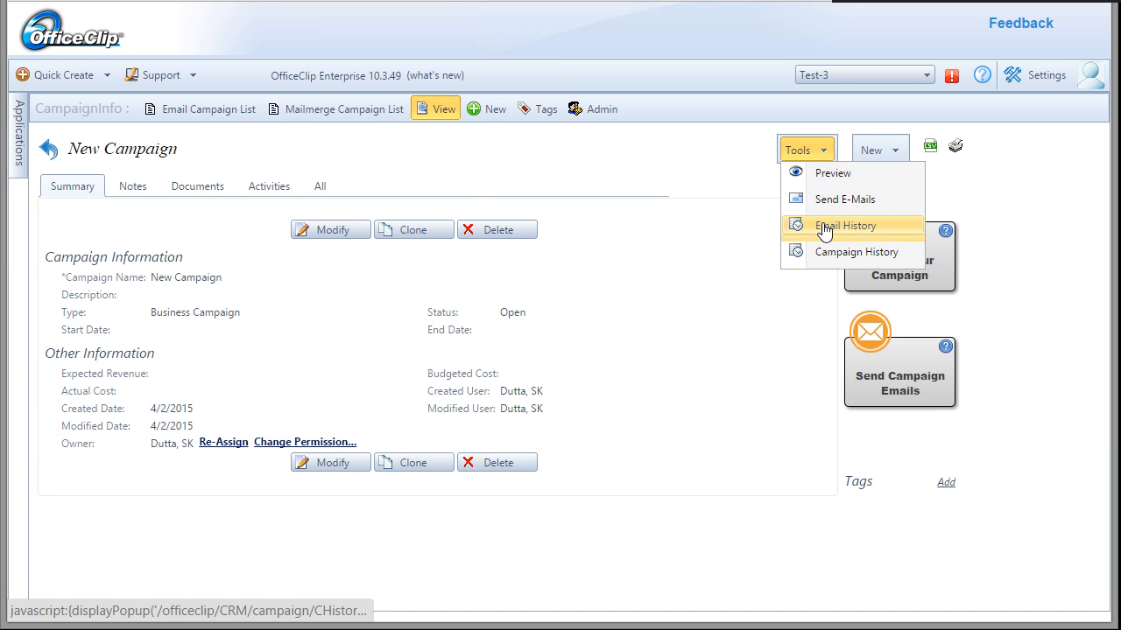
left_click(823, 226)
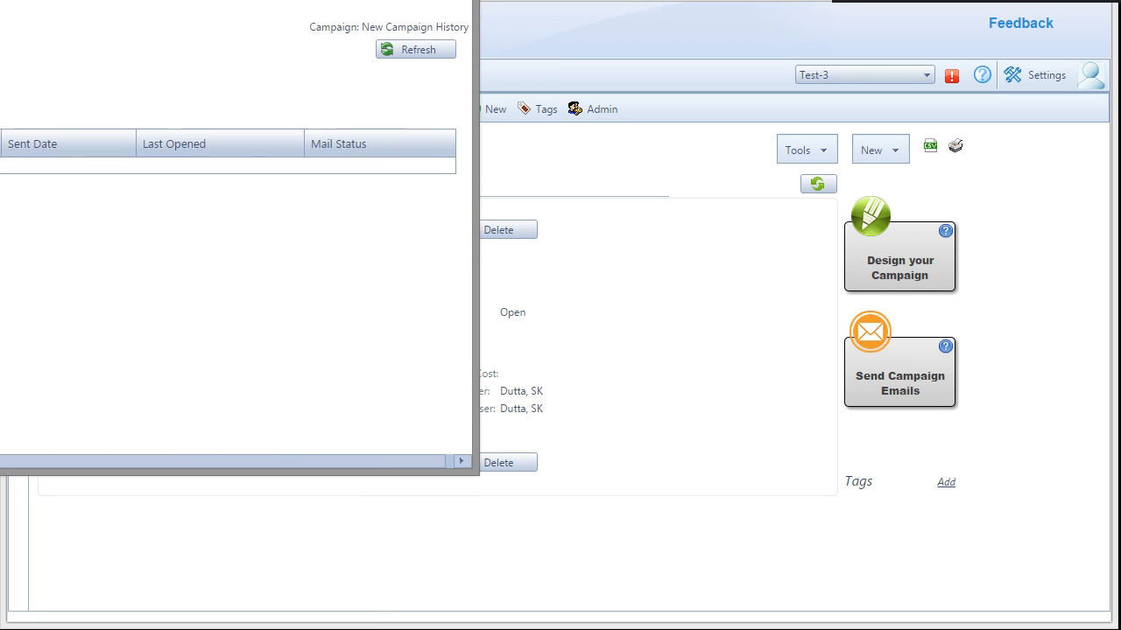
left_click_drag(49, 0, 489, 13)
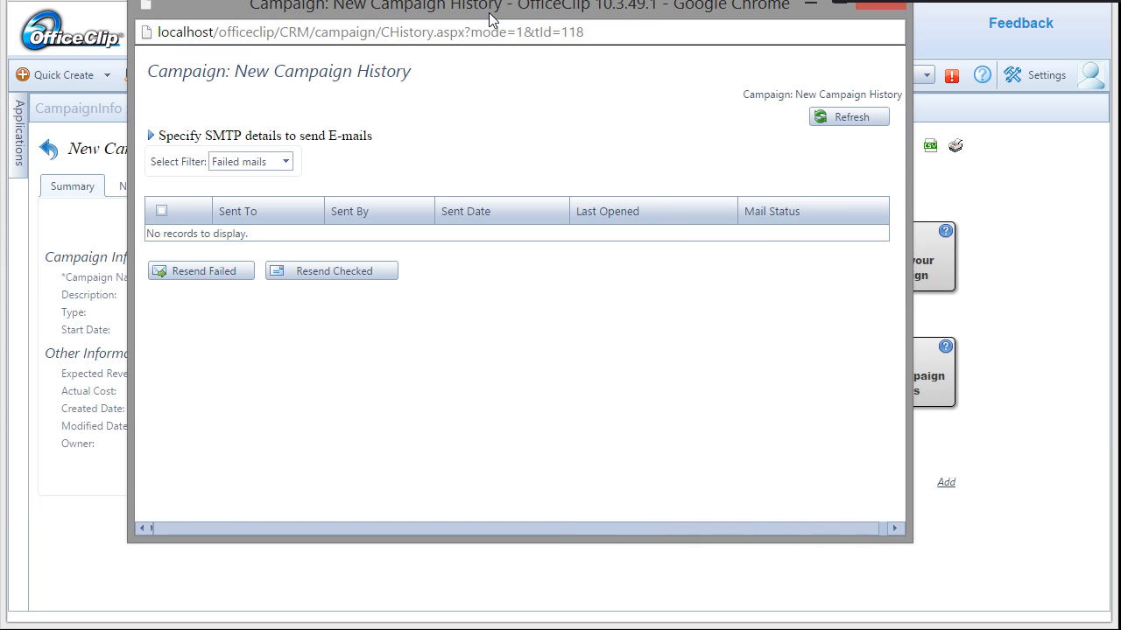
left_click(264, 161)
left_click(253, 194)
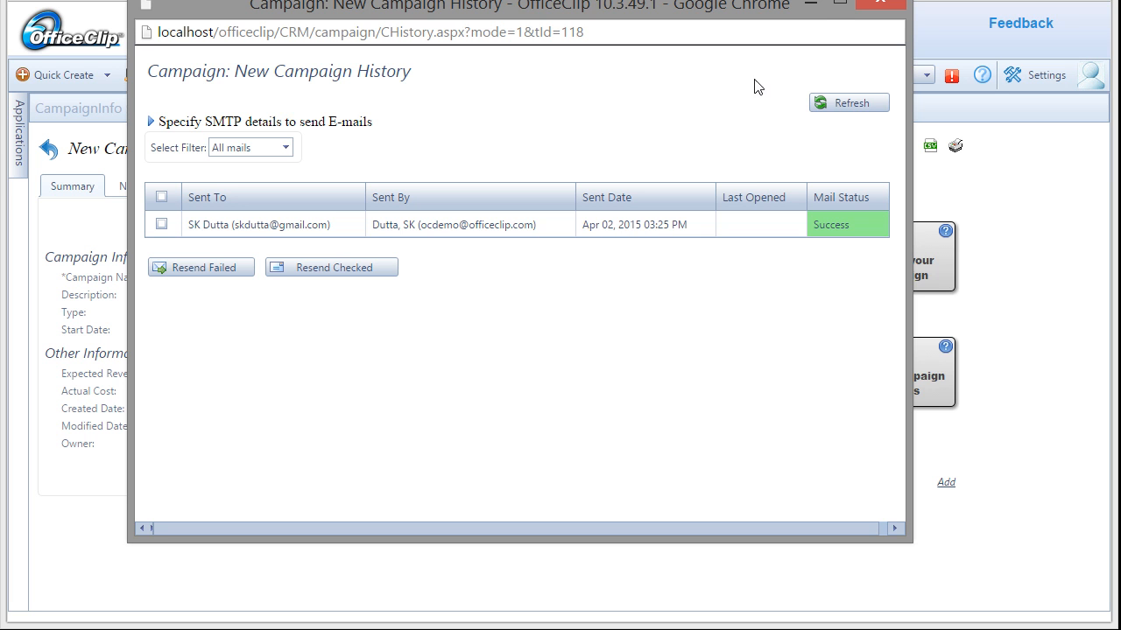
left_click(879, 3)
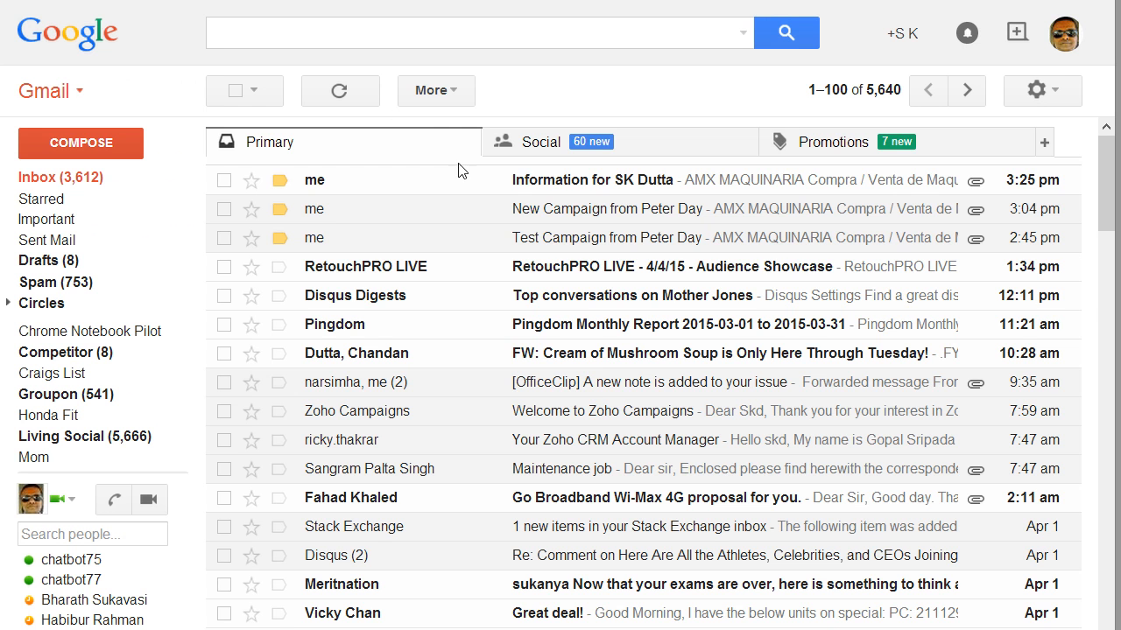
- Switch to Gmail, open and review the newest received campaign email, and follow its Maquinaria Usada link
left_click(532, 183)
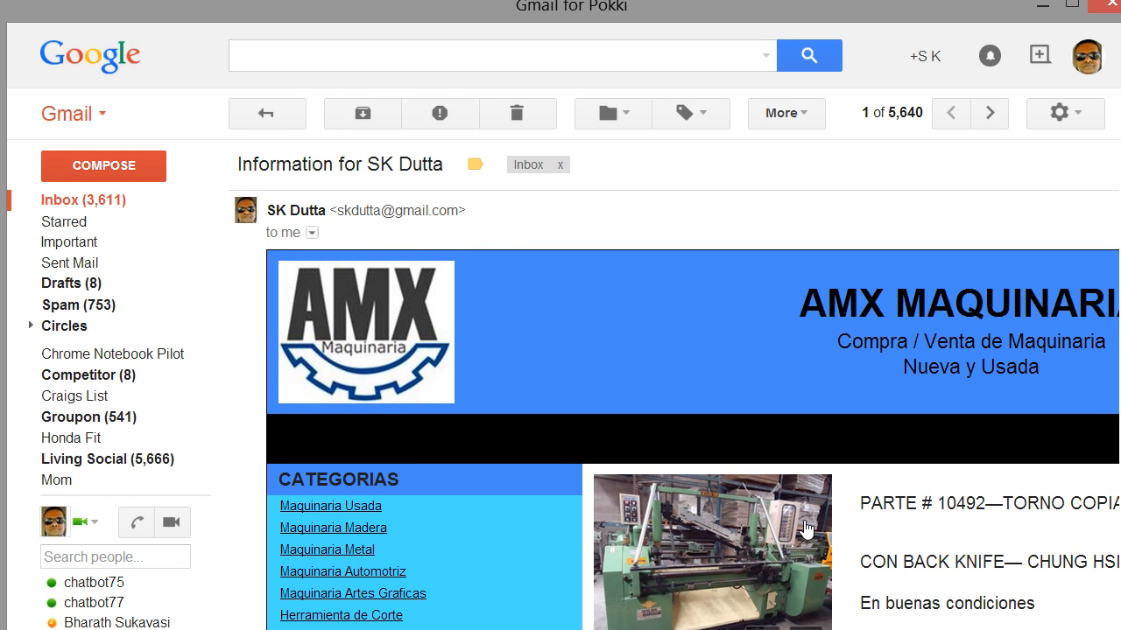
scroll(812, 523, "down", 4)
scroll(692, 385, "down", 3)
scroll(691, 385, "up", 4)
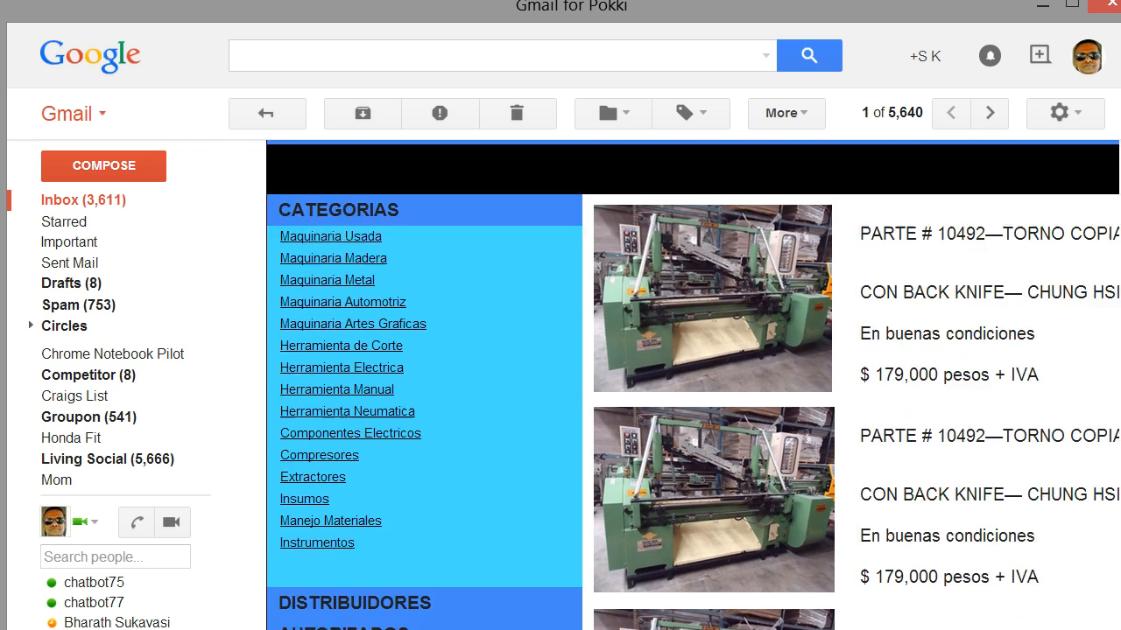
scroll(450, 327, "up", 1)
left_click(365, 343)
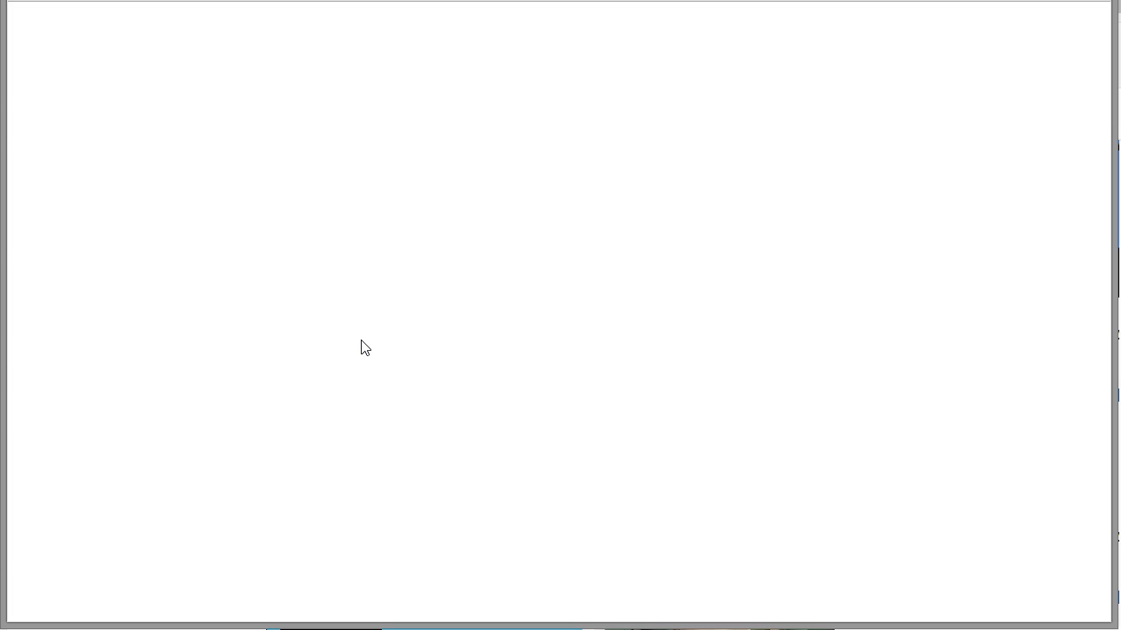